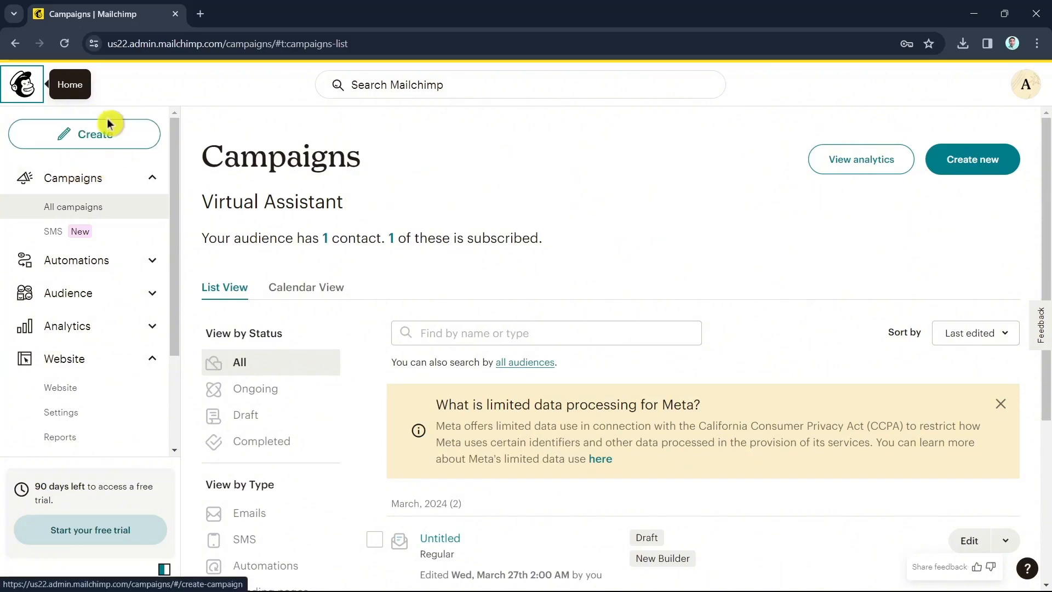
Create a new regular email campaign using the email builder
{"action": "left_click", "coordinate": [144, 142]}
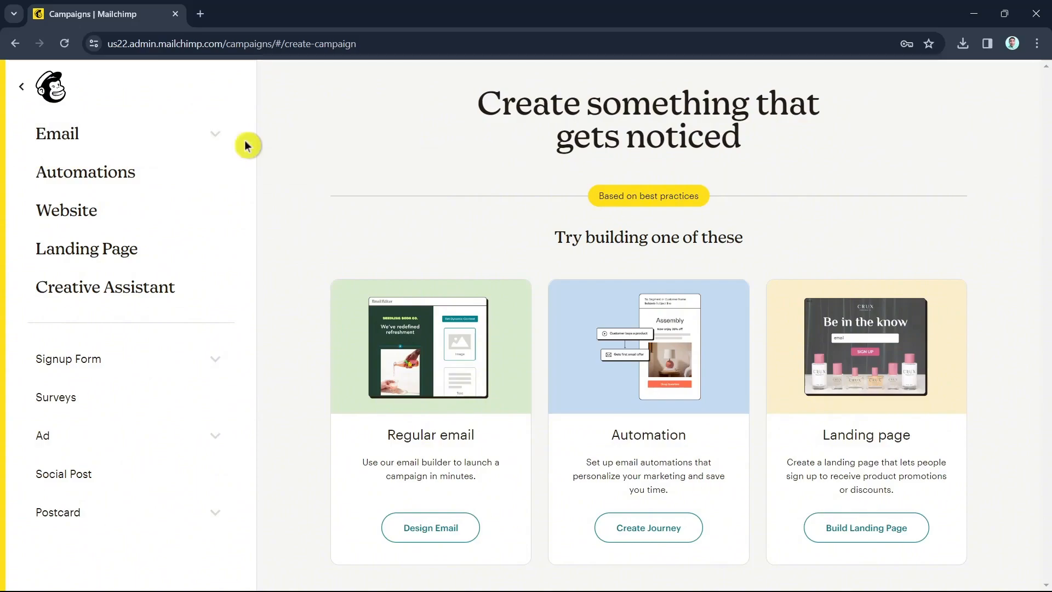
{"action": "left_click", "coordinate": [216, 144]}
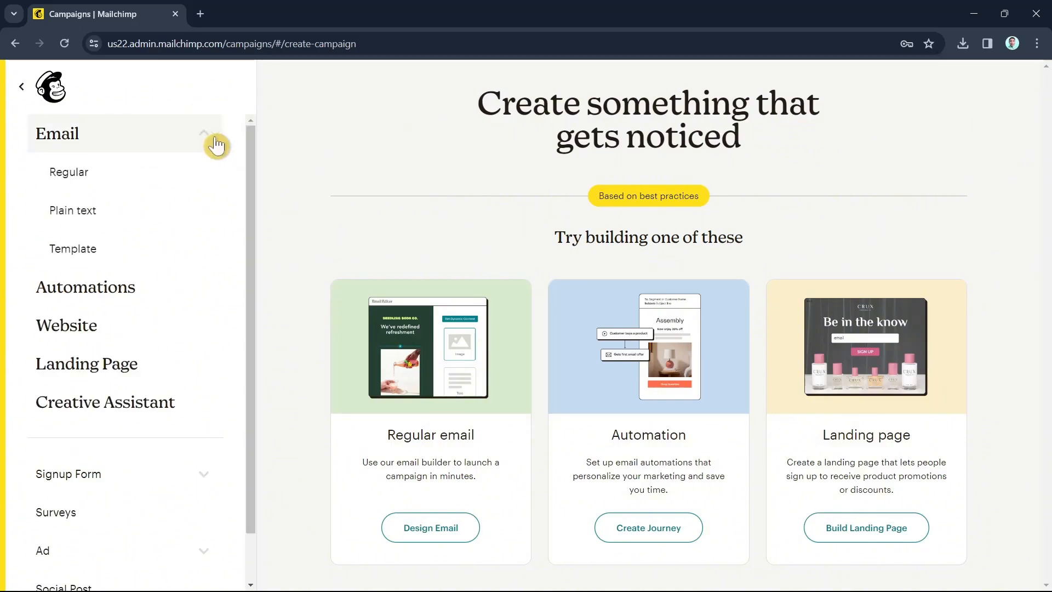
{"action": "left_click", "coordinate": [216, 144]}
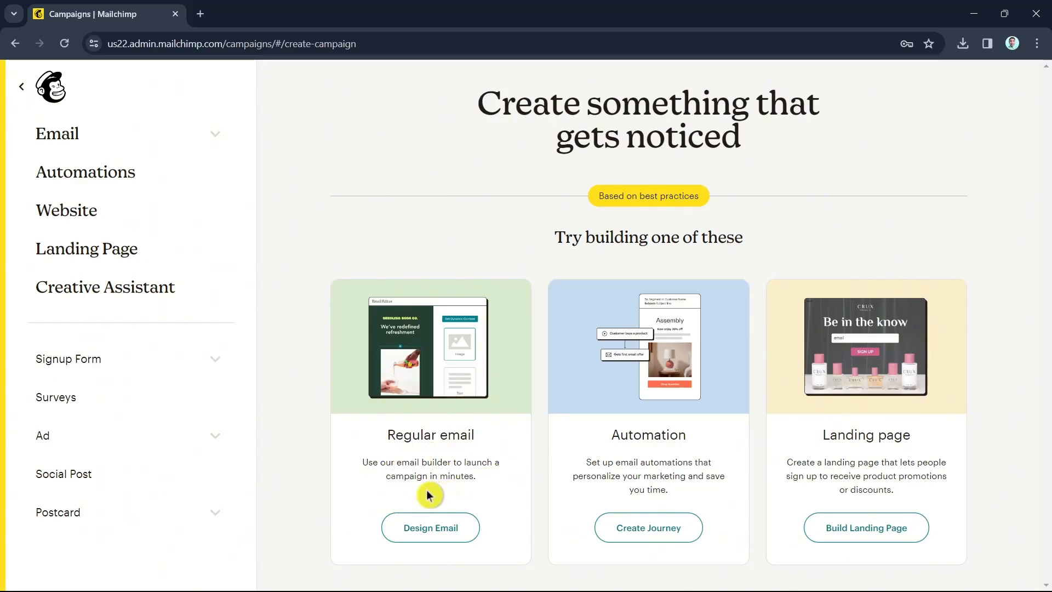
{"action": "left_click", "coordinate": [455, 545]}
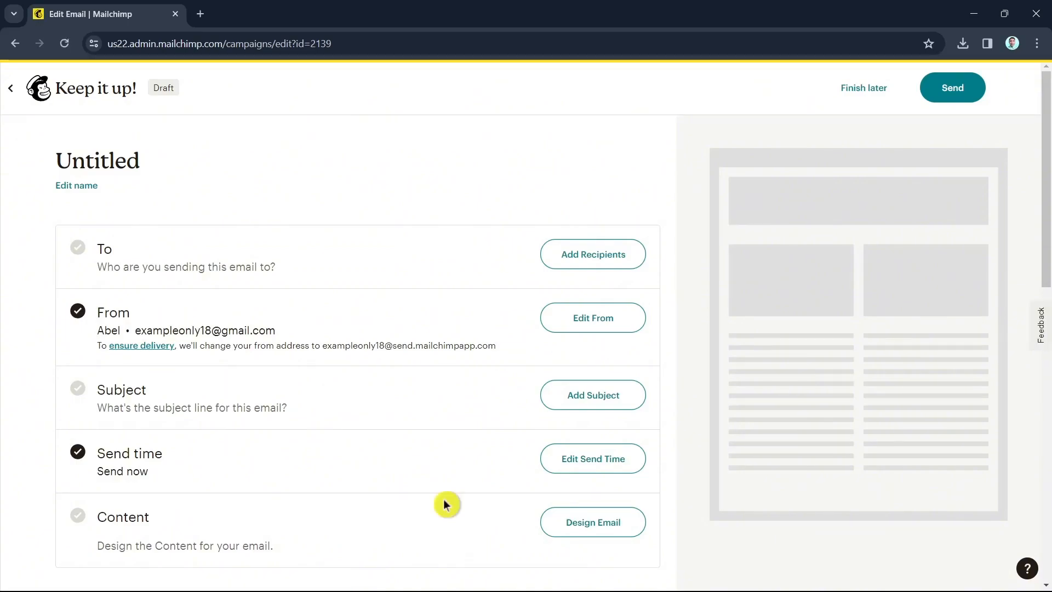
Name the email "Welcome Email" and open its content design
{"action": "left_click", "coordinate": [82, 185]}
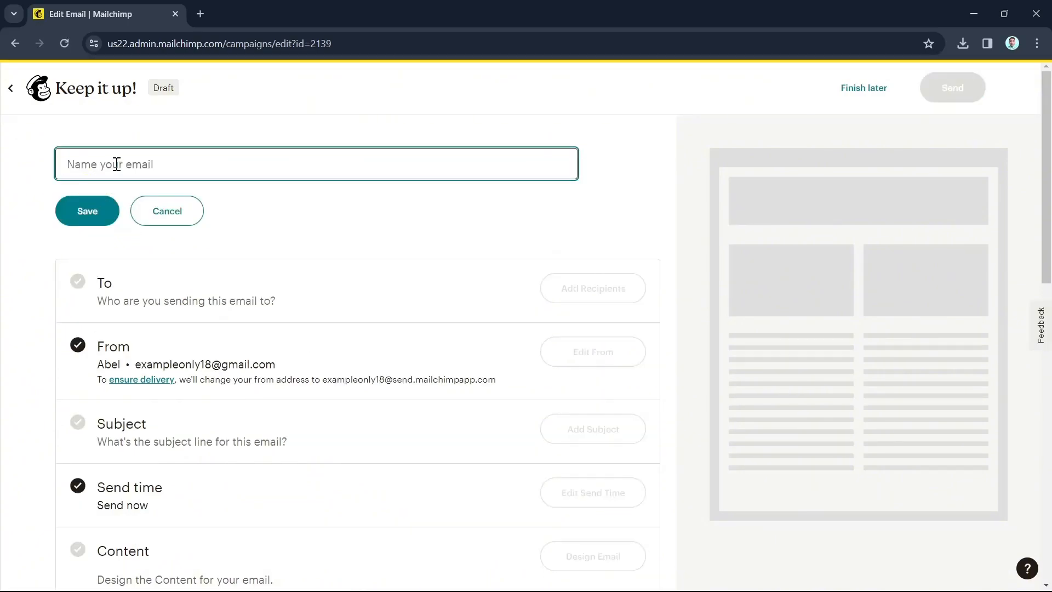
{"action": "type", "text": "Email"}
{"action": "key", "text": "BackSpace"}
{"action": "key", "text": "BackSpace"}
{"action": "type", "text": "We"}
{"action": "left_click", "coordinate": [90, 212]}
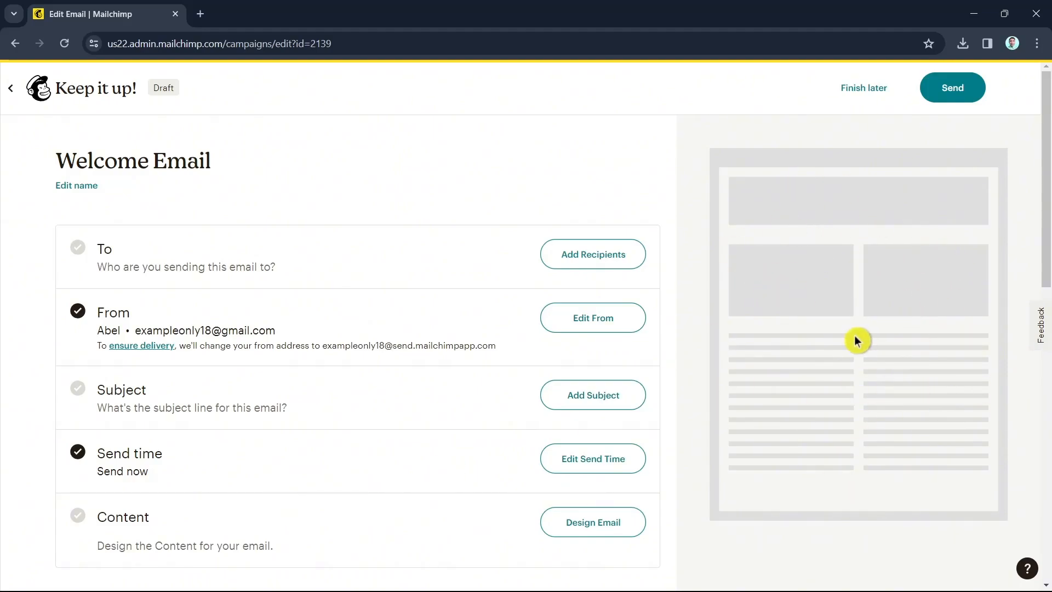
{"action": "left_click", "coordinate": [599, 541]}
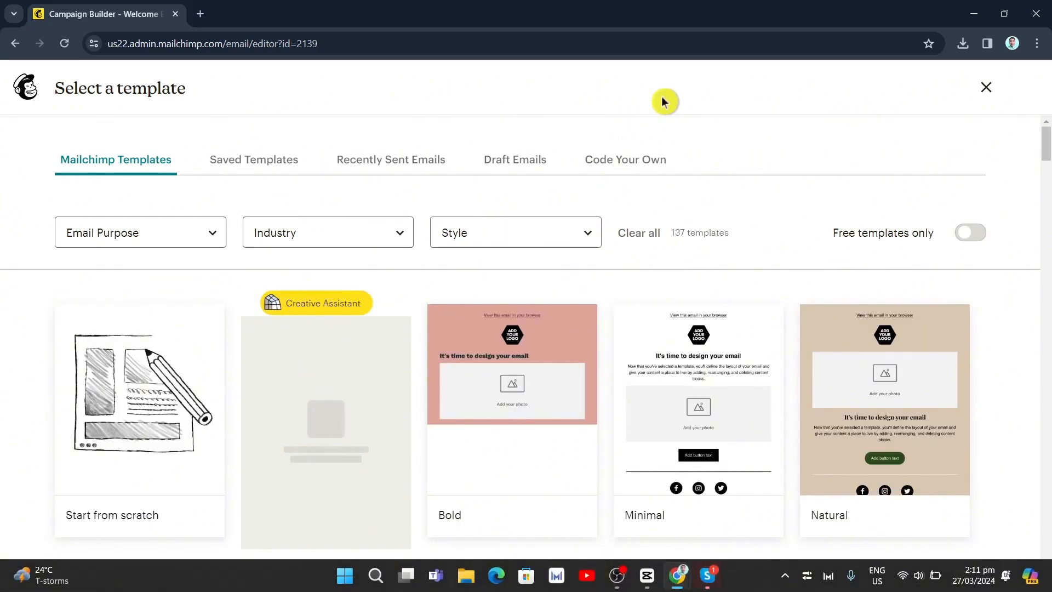
Browse the Mailchimp template gallery, from the basic column layouts through to the branded designs
{"action": "scroll", "coordinate": [756, 470], "scroll_direction": "down", "scroll_amount": 8}
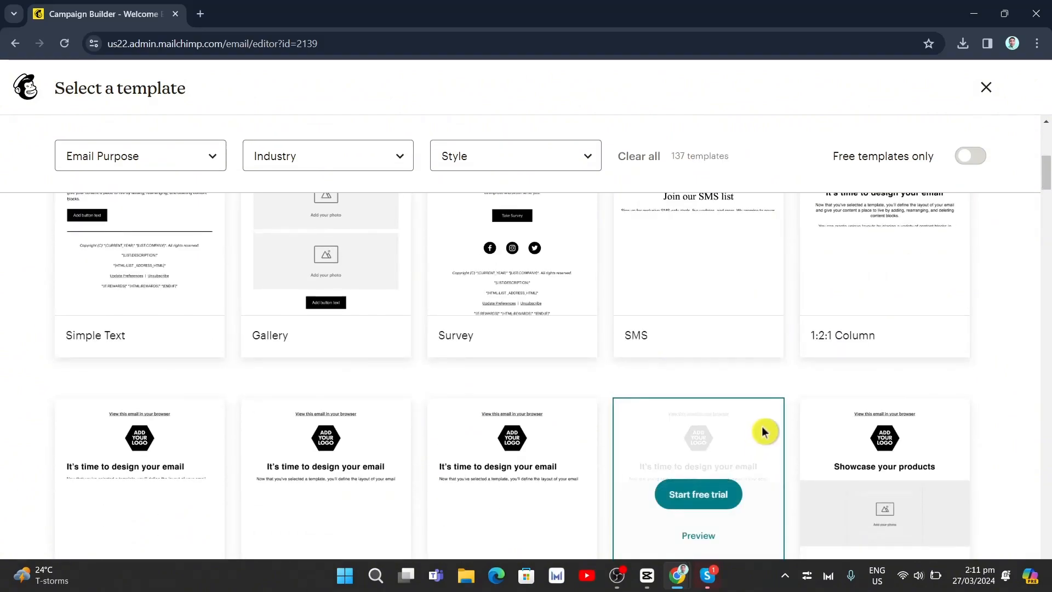
{"action": "scroll", "coordinate": [764, 431], "scroll_direction": "up", "scroll_amount": 10}
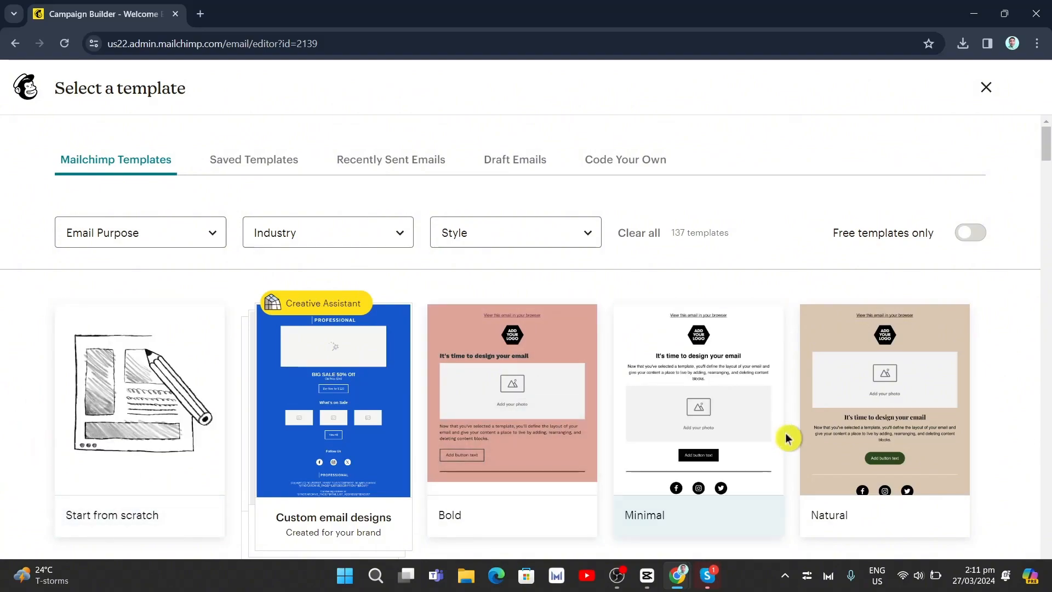
{"action": "scroll", "coordinate": [789, 437], "scroll_direction": "down", "scroll_amount": 4}
{"action": "scroll", "coordinate": [617, 481], "scroll_direction": "down", "scroll_amount": 4}
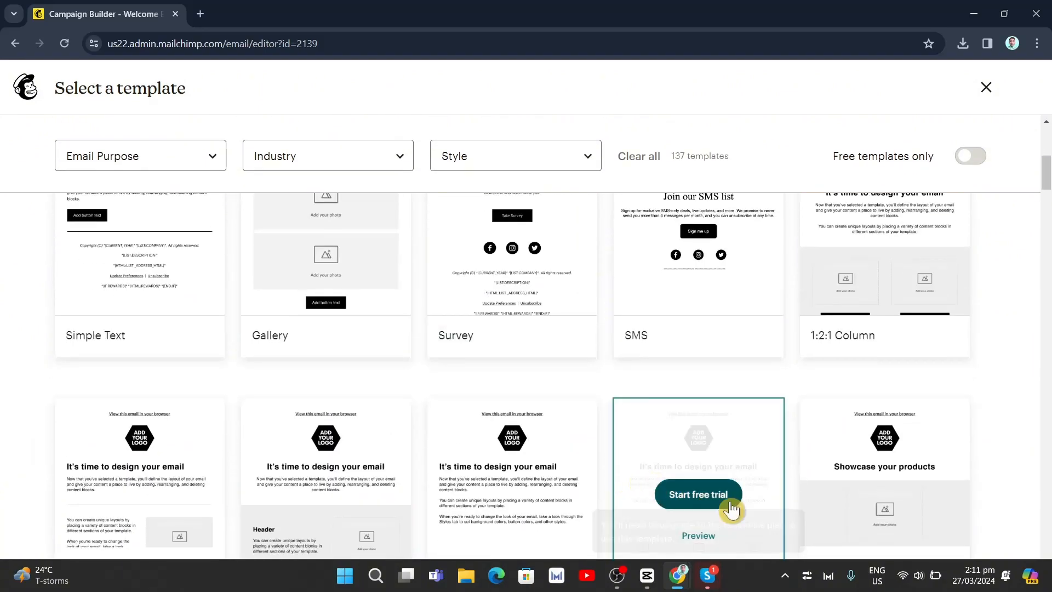
{"action": "scroll", "coordinate": [782, 517], "scroll_direction": "up", "scroll_amount": 2}
{"action": "scroll", "coordinate": [781, 516], "scroll_direction": "up", "scroll_amount": 4}
{"action": "scroll", "coordinate": [782, 516], "scroll_direction": "down", "scroll_amount": 4}
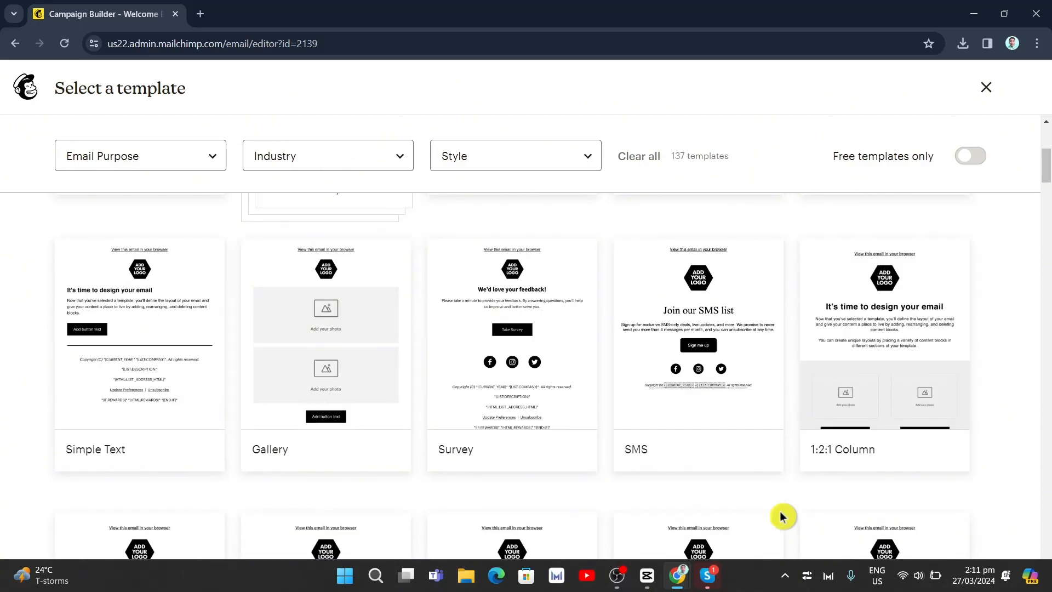
{"action": "scroll", "coordinate": [781, 516], "scroll_direction": "down", "scroll_amount": 4}
{"action": "scroll", "coordinate": [782, 516], "scroll_direction": "up", "scroll_amount": 6}
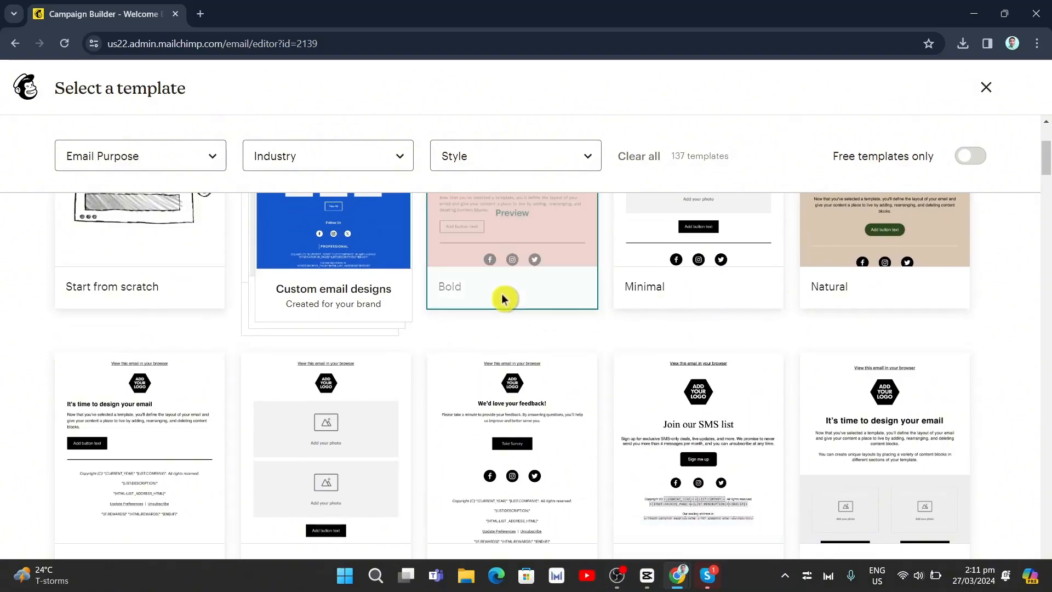
{"action": "scroll", "coordinate": [767, 442], "scroll_direction": "down", "scroll_amount": 1}
{"action": "scroll", "coordinate": [767, 442], "scroll_direction": "down", "scroll_amount": 2}
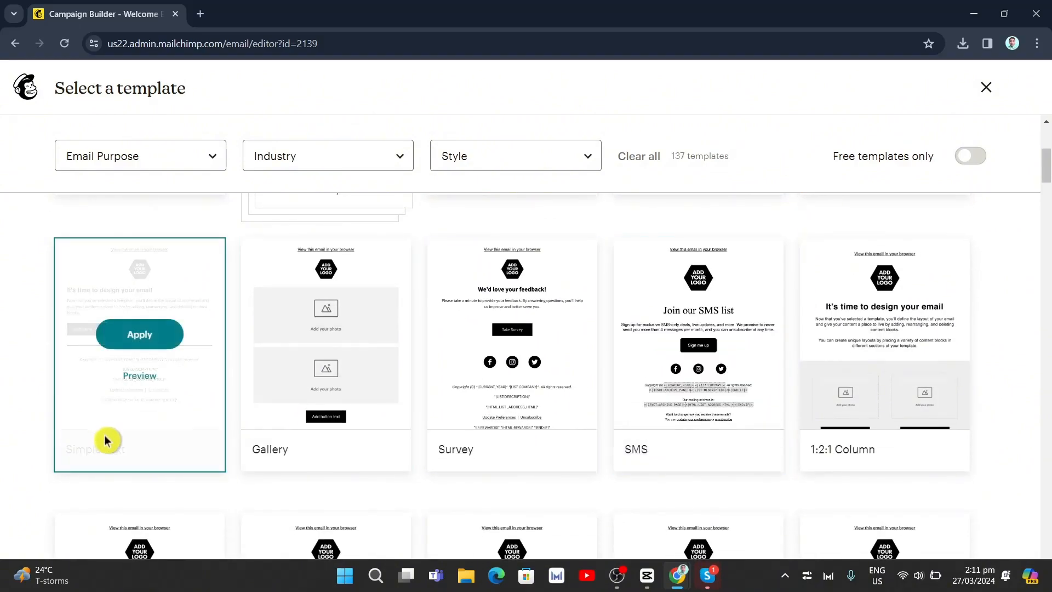
{"action": "scroll", "coordinate": [885, 482], "scroll_direction": "down", "scroll_amount": 4}
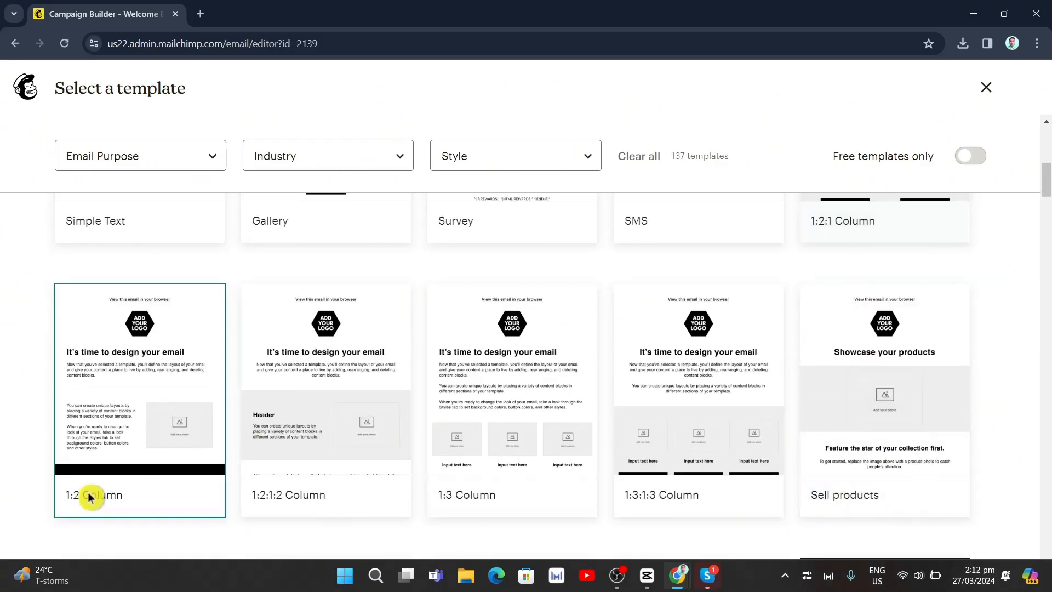
{"action": "scroll", "coordinate": [700, 495], "scroll_direction": "down", "scroll_amount": 7}
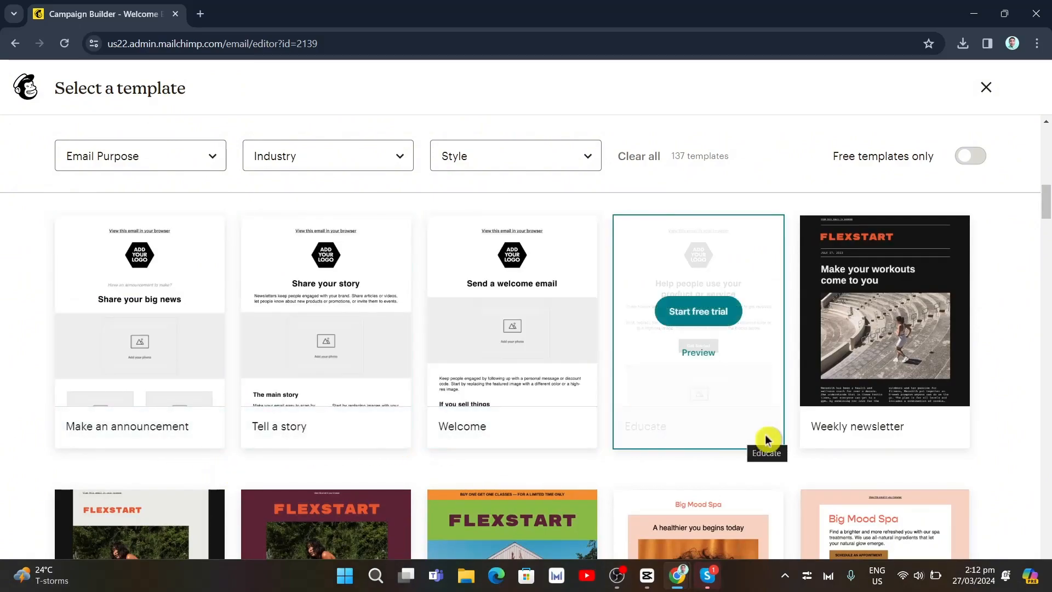
{"action": "scroll", "coordinate": [1002, 444], "scroll_direction": "down", "scroll_amount": 4}
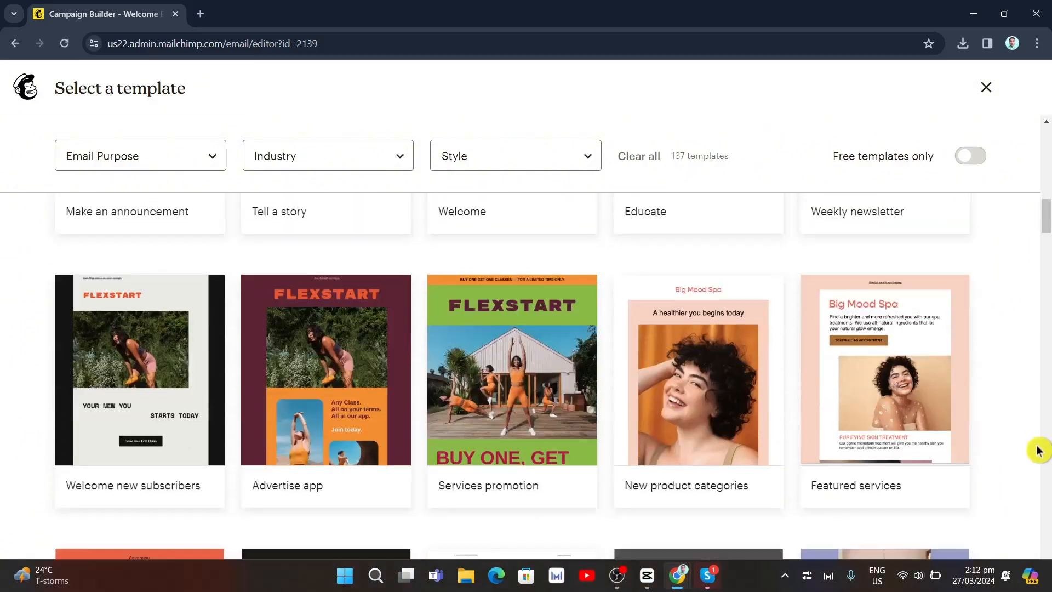
{"action": "scroll", "coordinate": [871, 490], "scroll_direction": "down", "scroll_amount": 6}
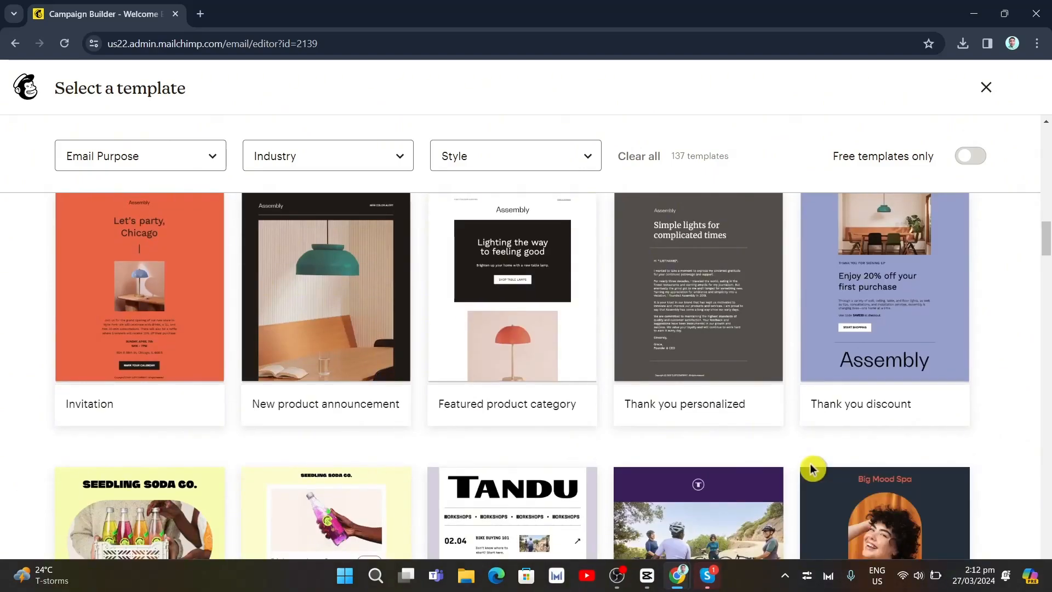
{"action": "scroll", "coordinate": [812, 468], "scroll_direction": "up", "scroll_amount": 10}
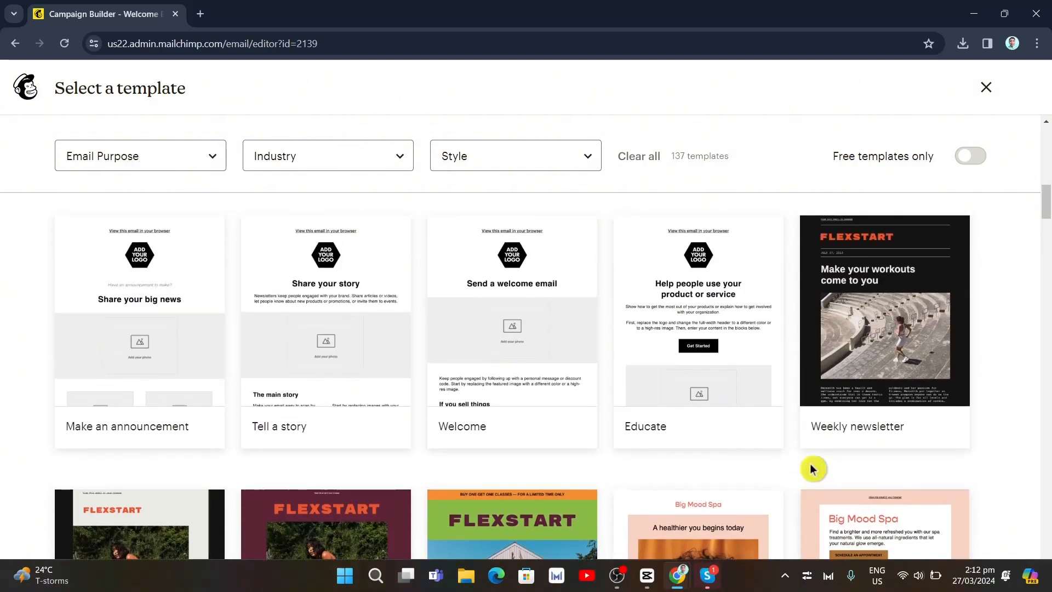
{"action": "scroll", "coordinate": [813, 468], "scroll_direction": "up", "scroll_amount": 2}
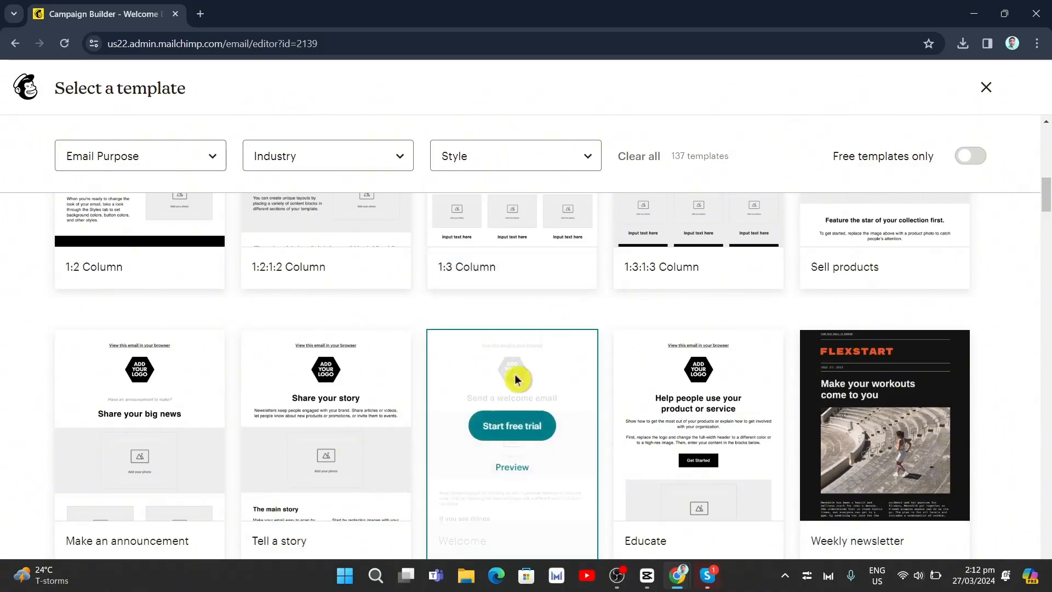
Try to use the Welcome template, and dismiss the plan upgrade offer
{"action": "left_click", "coordinate": [536, 425]}
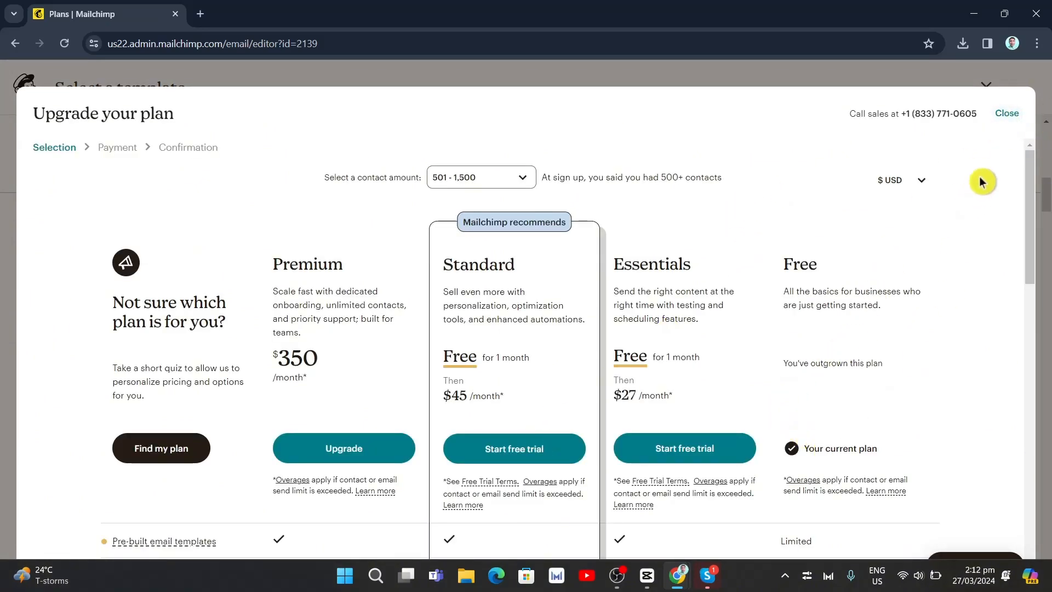
{"action": "left_click", "coordinate": [1005, 115]}
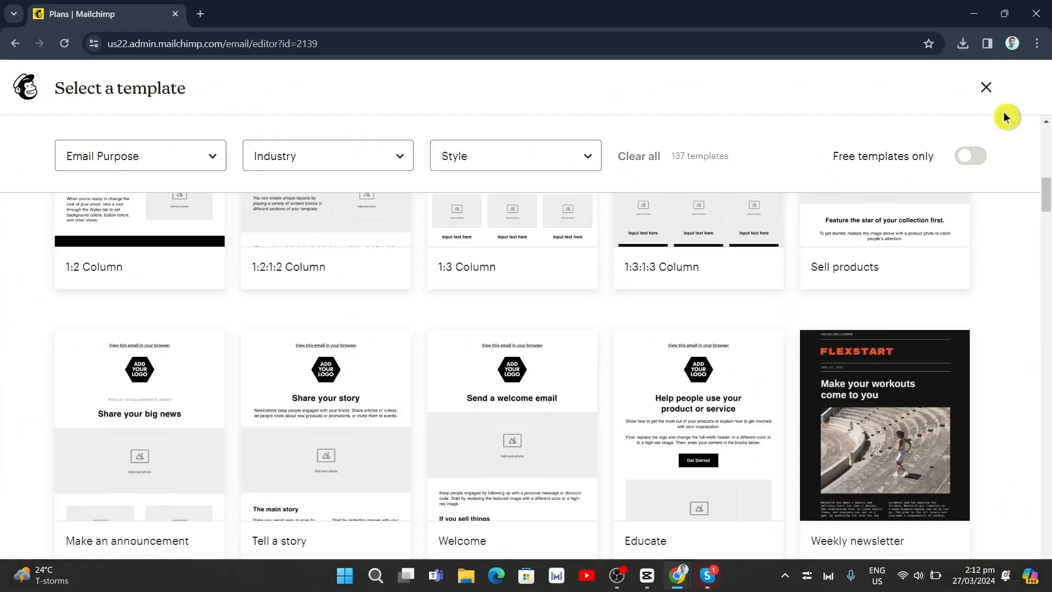
Apply the Natural template to the email
{"action": "scroll", "coordinate": [526, 486], "scroll_direction": "up", "scroll_amount": 10}
{"action": "mouse_move", "coordinate": [525, 486]}
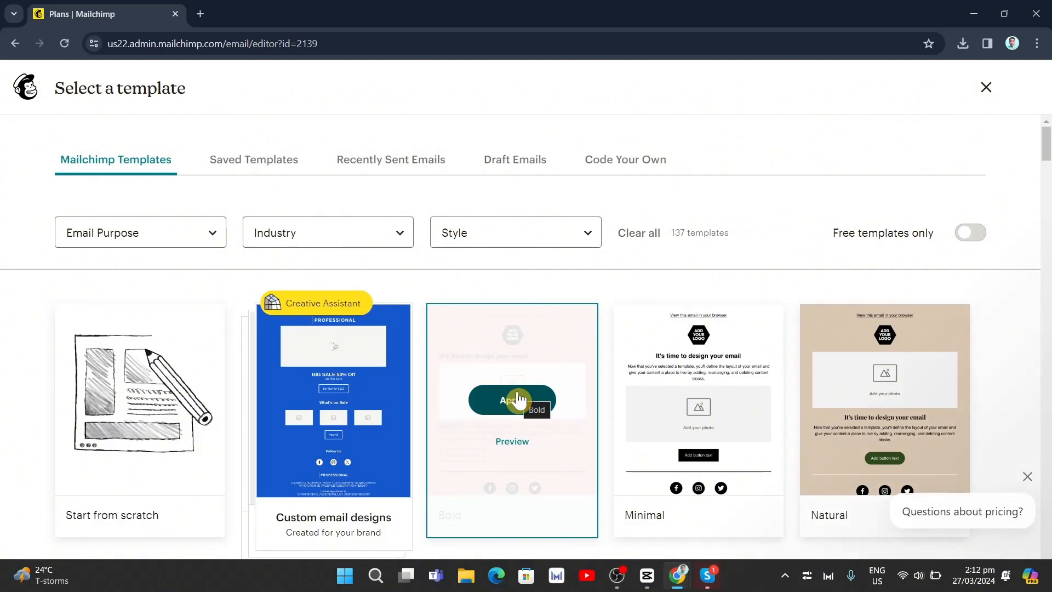
{"action": "left_click", "coordinate": [885, 400]}
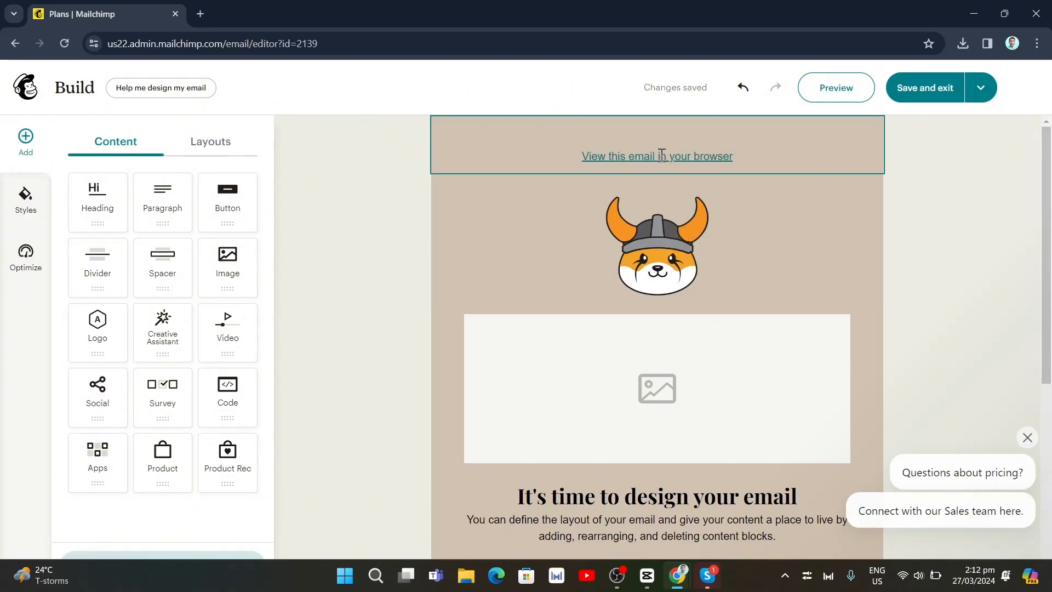
Review the template's layout and delete the "View this email in your browser" text block
{"action": "scroll", "coordinate": [704, 310], "scroll_direction": "down", "scroll_amount": 6}
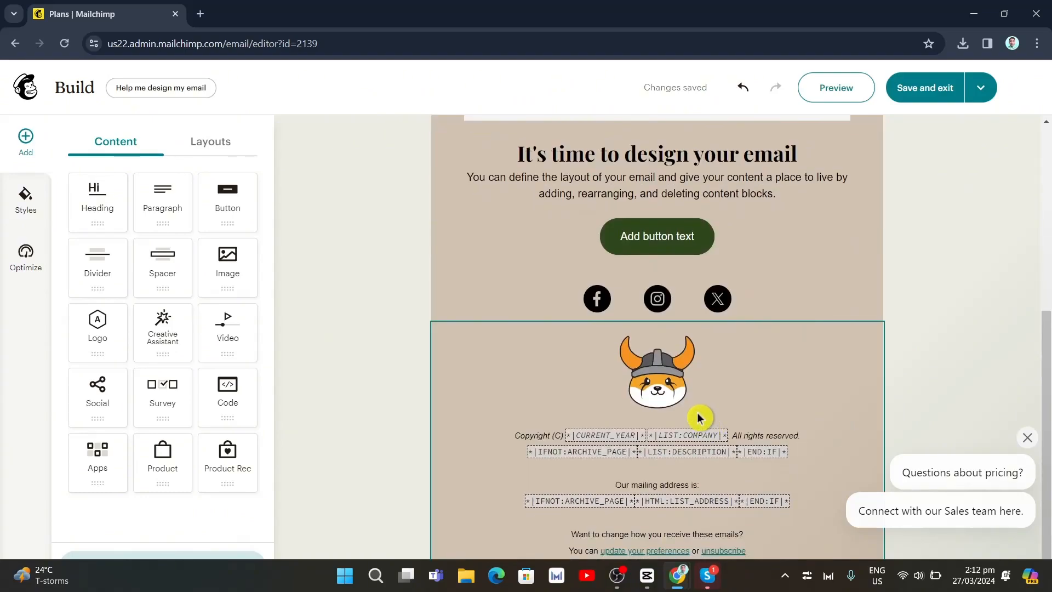
{"action": "scroll", "coordinate": [699, 418], "scroll_direction": "up", "scroll_amount": 6}
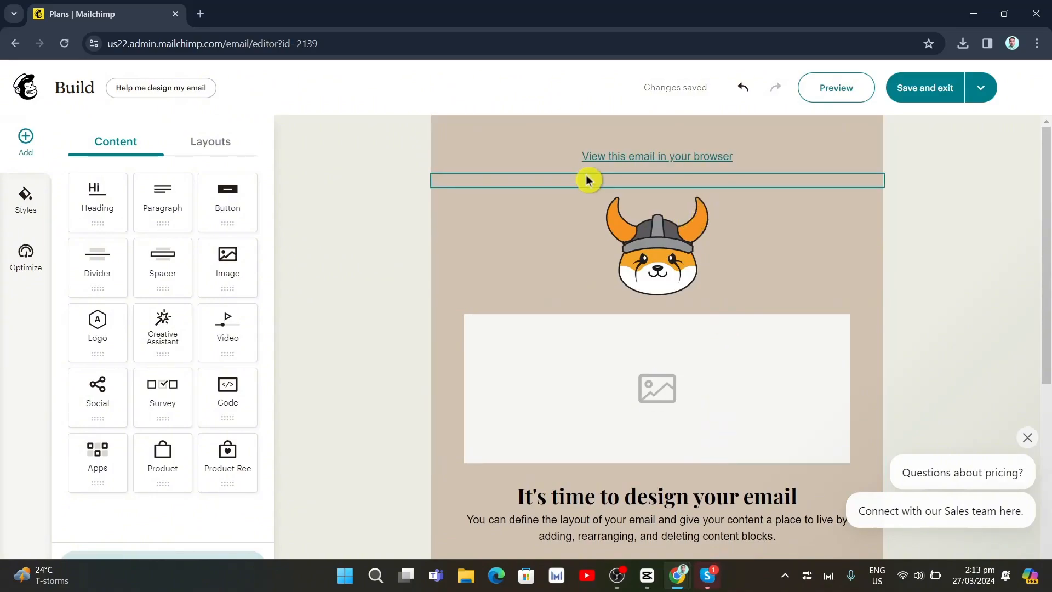
{"action": "left_click", "coordinate": [791, 156]}
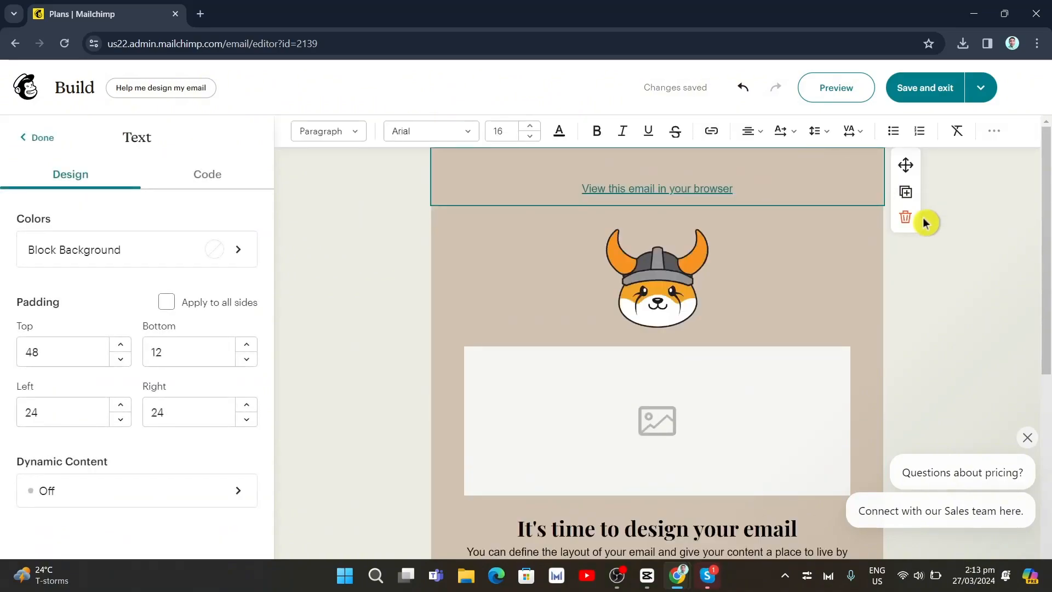
{"action": "left_click", "coordinate": [905, 217]}
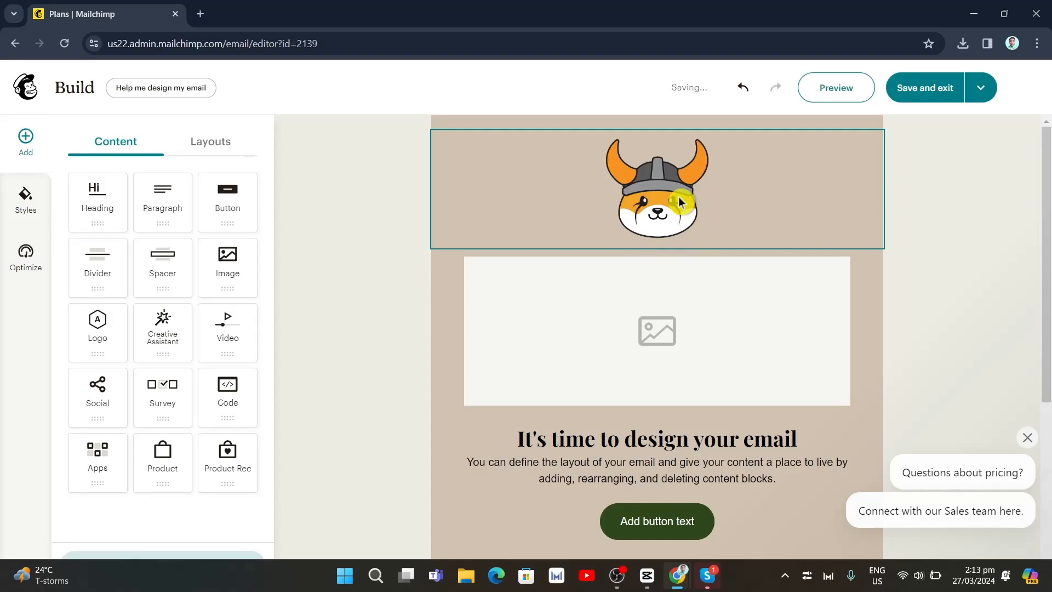
Replace the header logo with the orange dog on a red circle from My Files, and shrink it slightly
{"action": "left_click", "coordinate": [685, 218]}
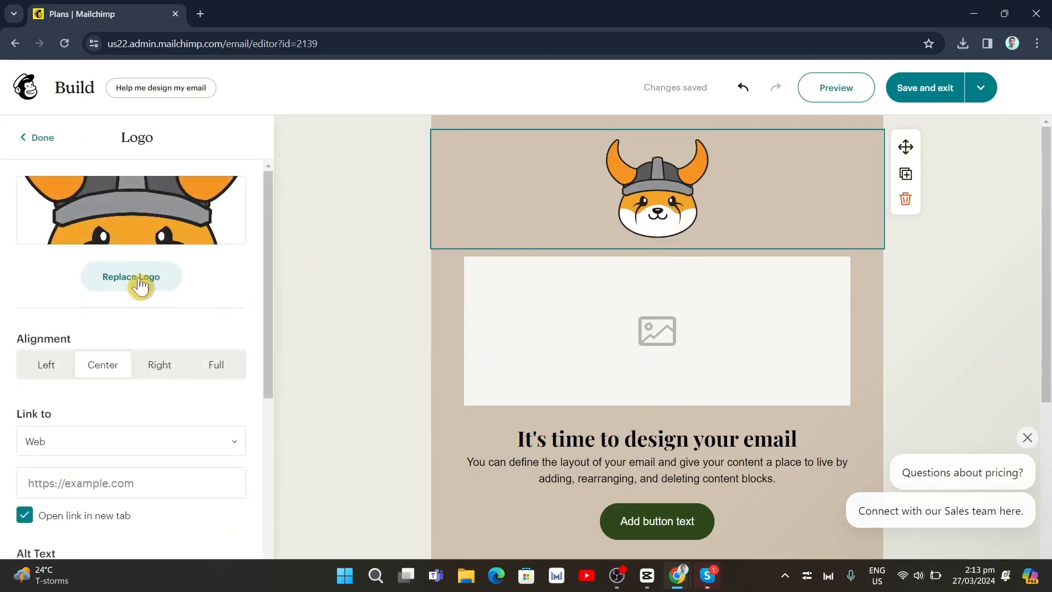
{"action": "left_click", "coordinate": [140, 283]}
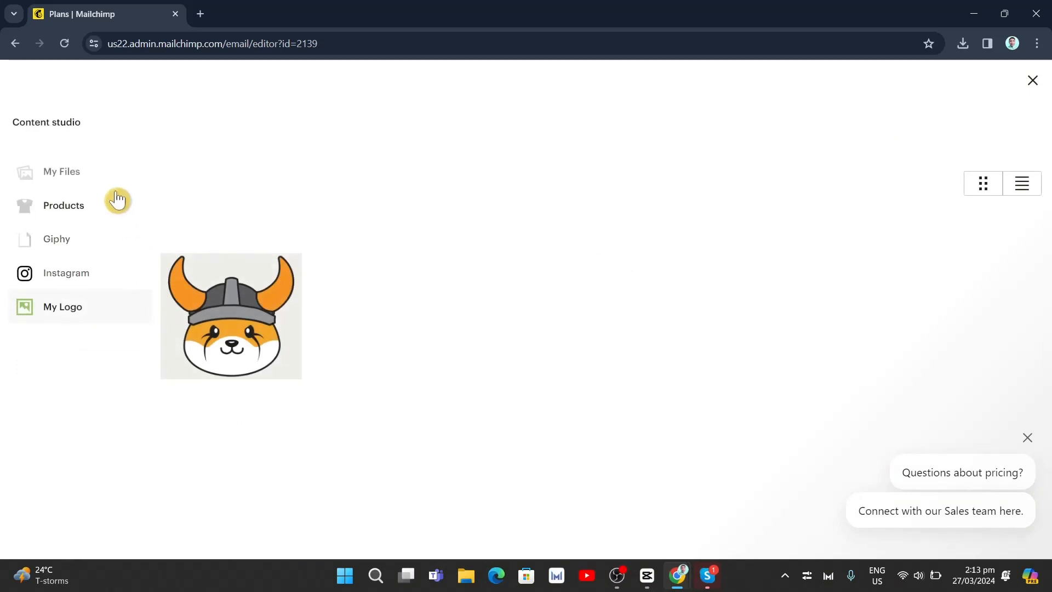
{"action": "left_click", "coordinate": [67, 172]}
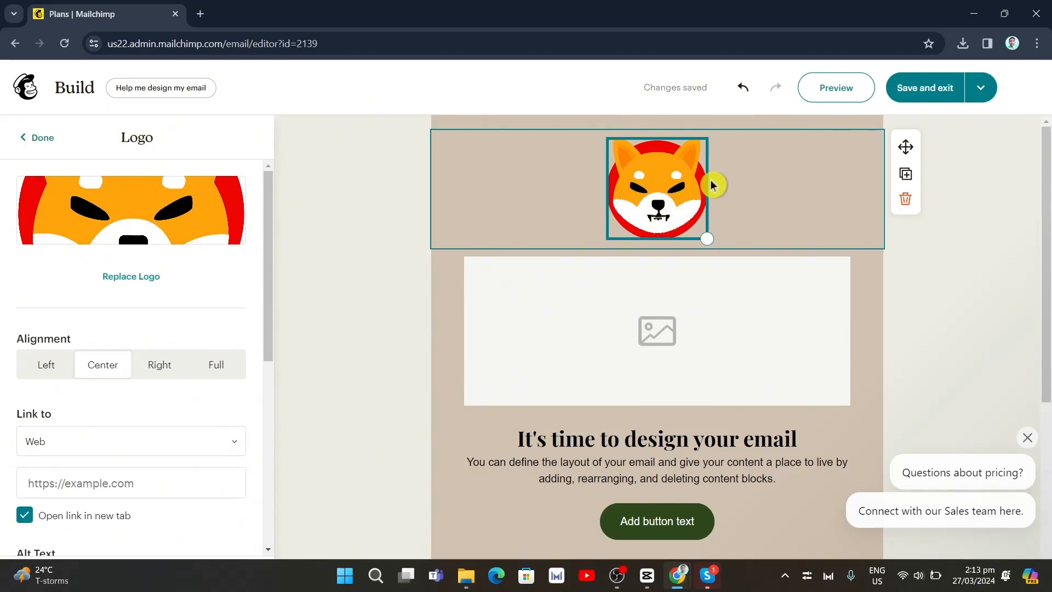
{"action": "left_click_drag", "start_coordinate": [708, 240], "coordinate": [685, 216]}
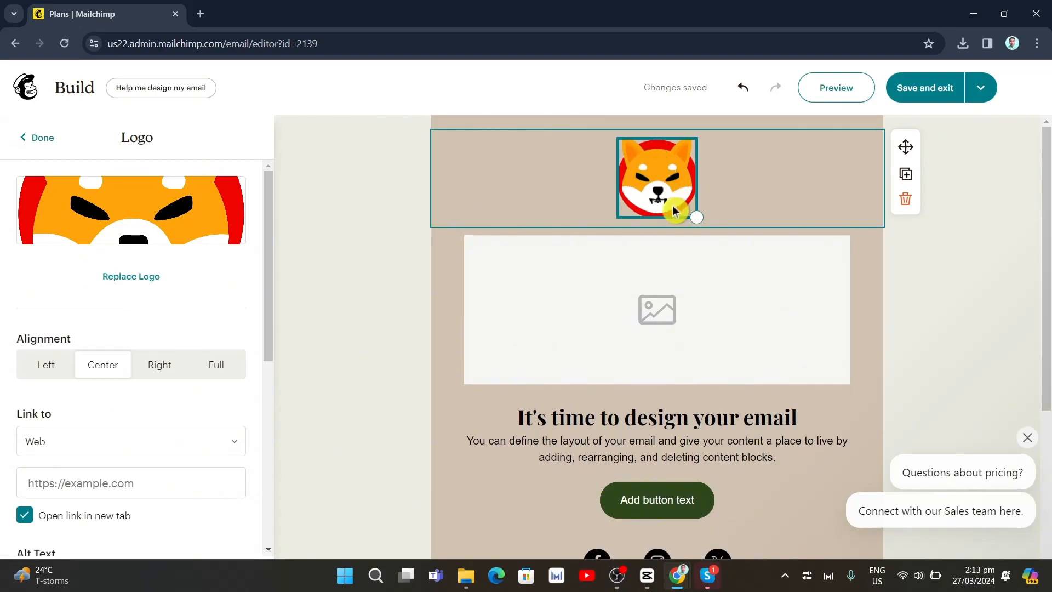
Try the Left, Center and Right alignments on the header logo, and set its alignment to Full
{"action": "left_click", "coordinate": [46, 372]}
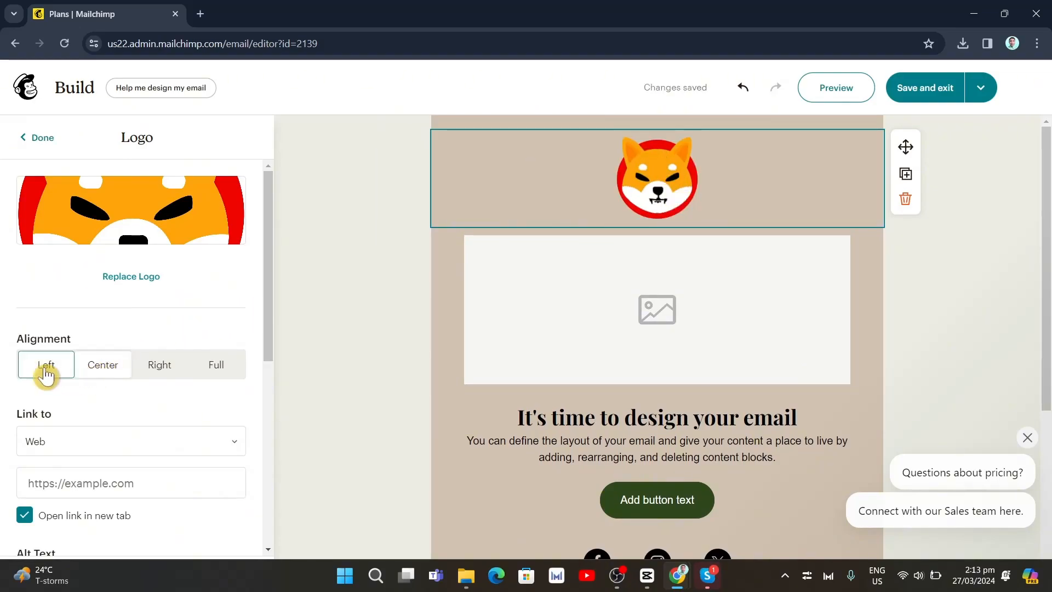
{"action": "left_click", "coordinate": [100, 365]}
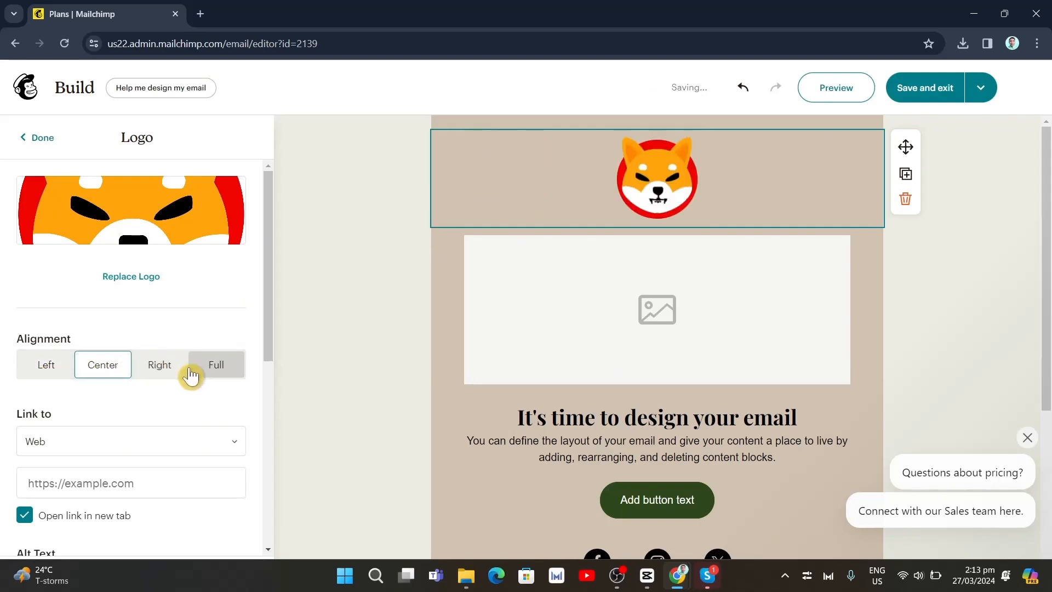
{"action": "left_click", "coordinate": [167, 369]}
{"action": "left_click", "coordinate": [209, 369]}
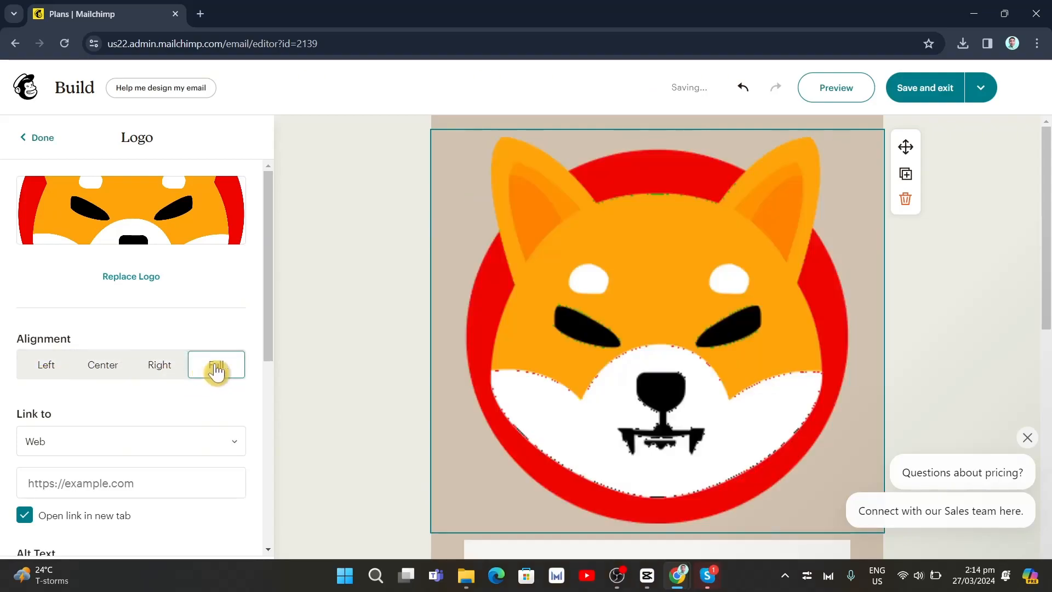
{"action": "scroll", "coordinate": [796, 369], "scroll_direction": "down", "scroll_amount": 2}
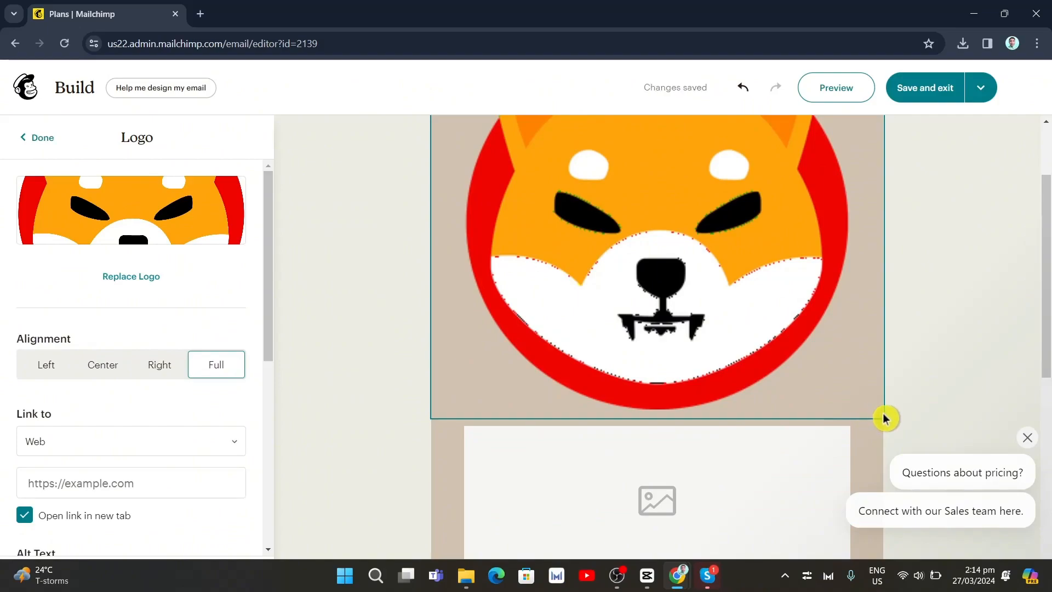
Set the header logo's alignment to Center and shrink it to about one fifth of its width
{"action": "left_click", "coordinate": [105, 373]}
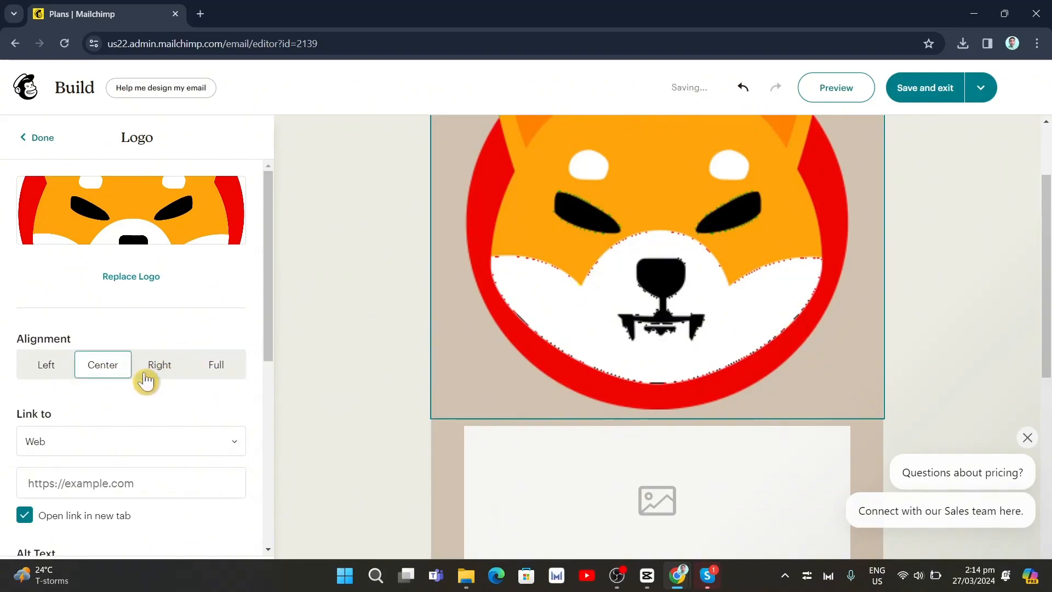
{"action": "scroll", "coordinate": [846, 324], "scroll_direction": "down", "scroll_amount": 3}
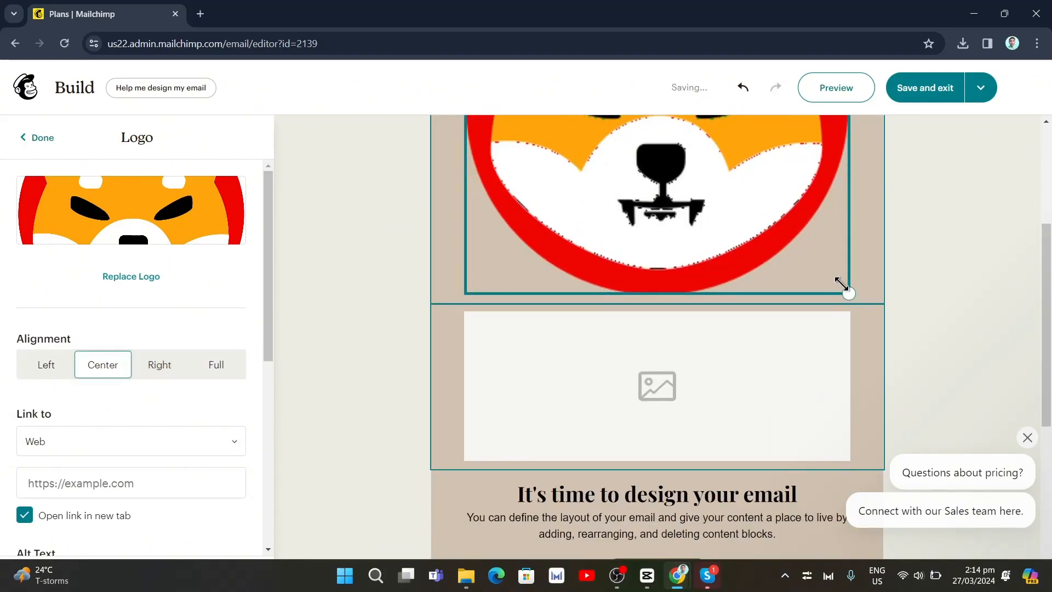
{"action": "left_click_drag", "start_coordinate": [847, 294], "coordinate": [728, 253]}
{"action": "scroll", "coordinate": [794, 338], "scroll_direction": "up", "scroll_amount": 4}
{"action": "left_click_drag", "start_coordinate": [782, 387], "coordinate": [616, 145]}
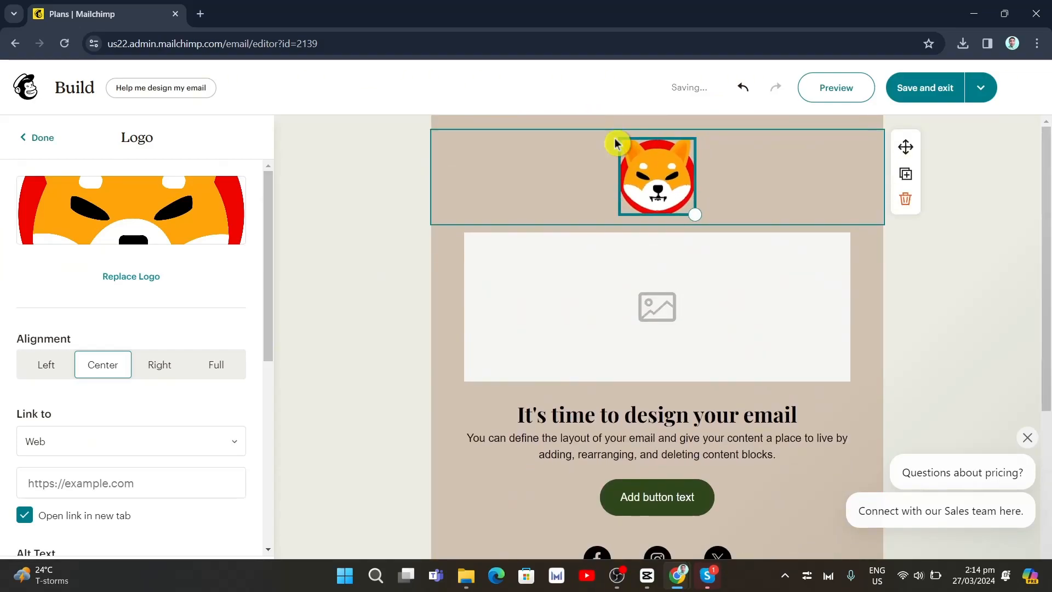
Examine the logo's link types, alt text, block background and padding settings, and leave the logo settings
{"action": "scroll", "coordinate": [192, 383], "scroll_direction": "down", "scroll_amount": 2}
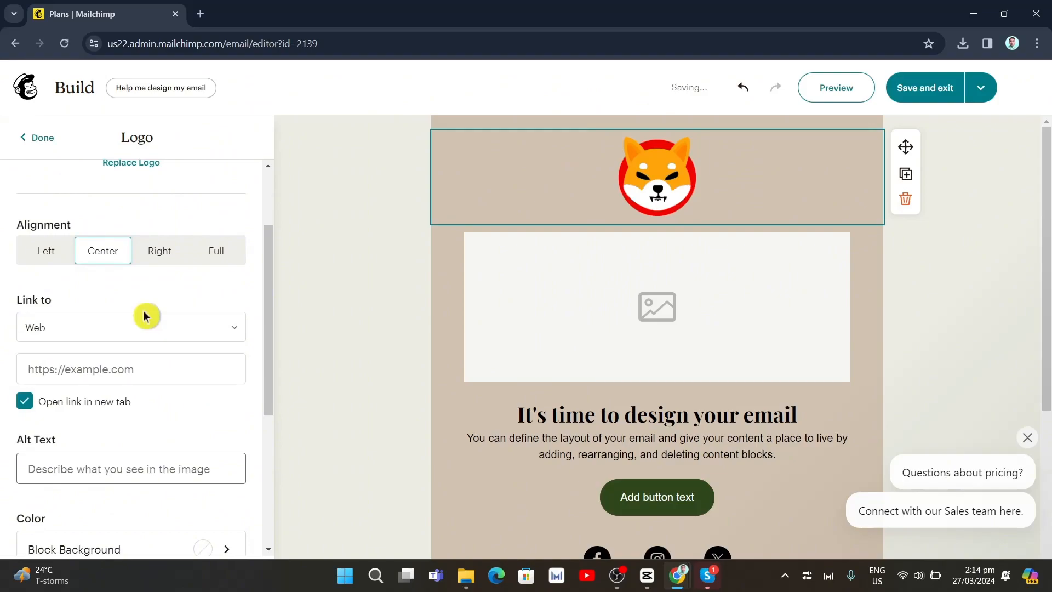
{"action": "left_click", "coordinate": [141, 336]}
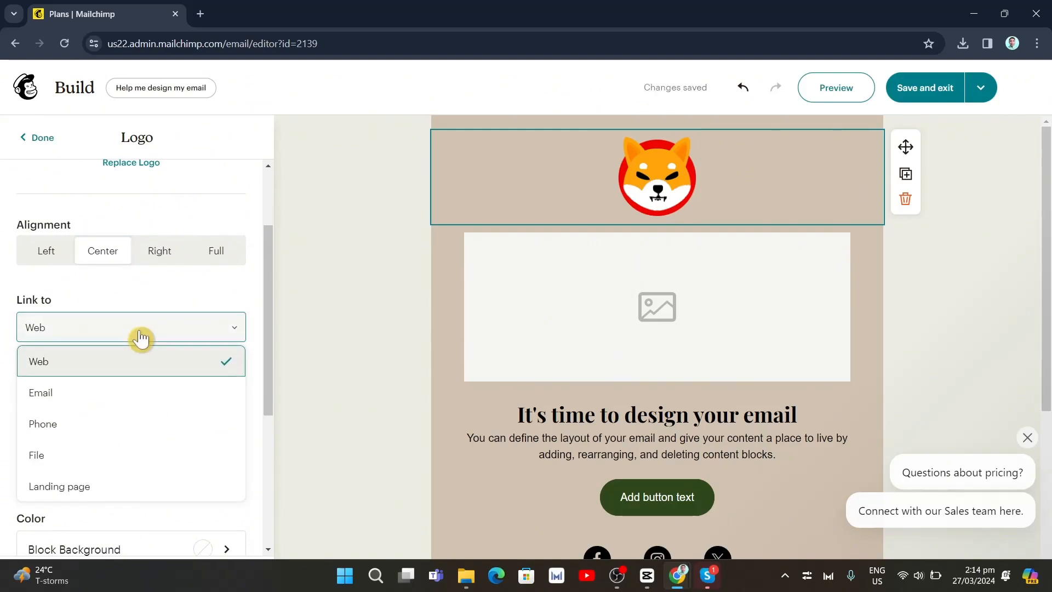
{"action": "left_click", "coordinate": [213, 358]}
{"action": "scroll", "coordinate": [200, 358], "scroll_direction": "down", "scroll_amount": 2}
{"action": "left_click", "coordinate": [195, 361]}
{"action": "left_click", "coordinate": [199, 428]}
{"action": "scroll", "coordinate": [201, 418], "scroll_direction": "down", "scroll_amount": 3}
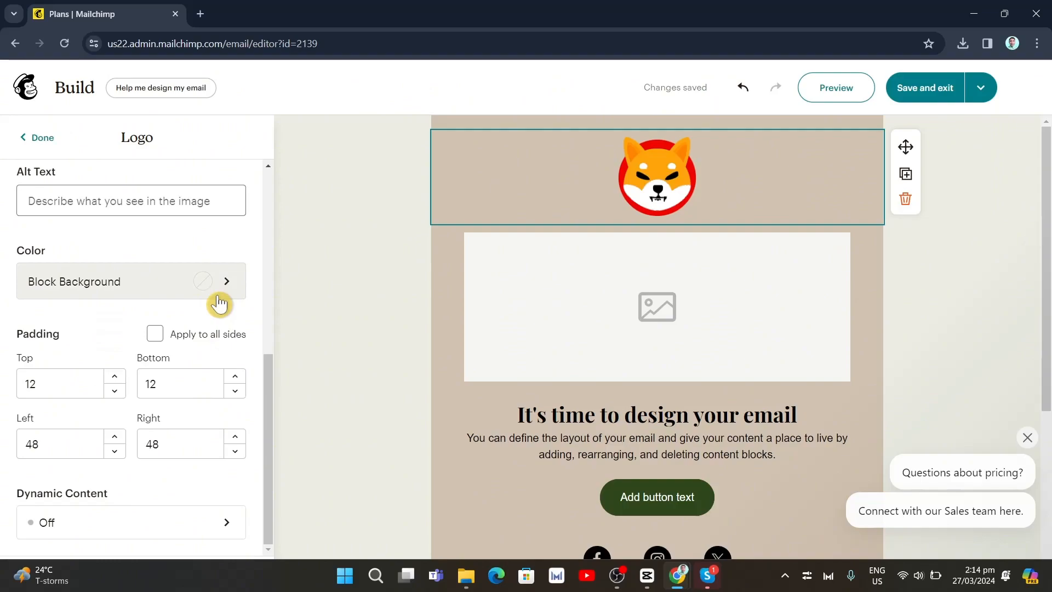
{"action": "left_click", "coordinate": [335, 343]}
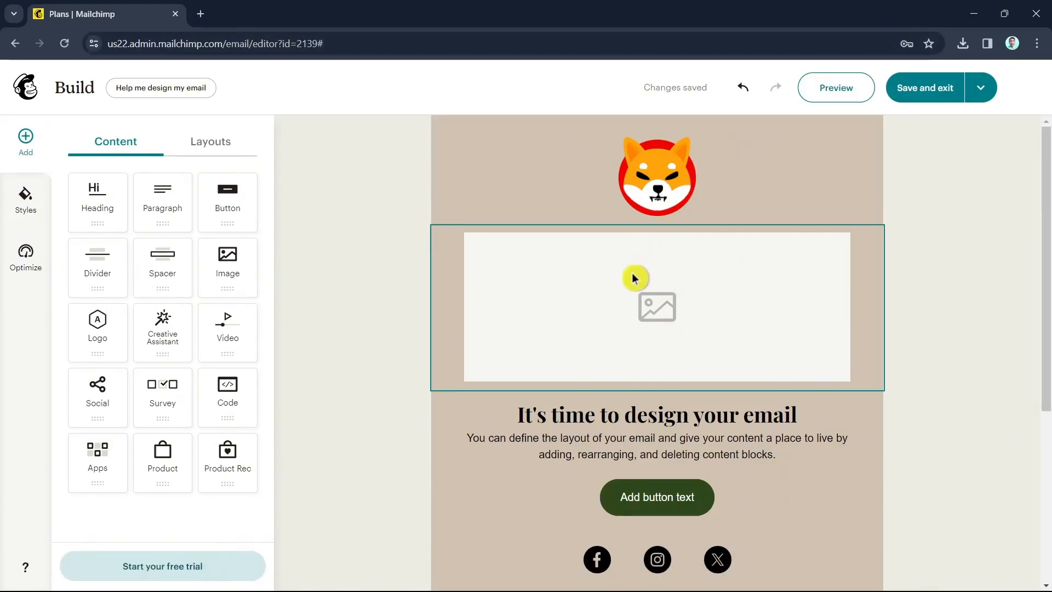
Upload the photo of the man pointing at a phone from the Download folder into the image placeholder below the logo
{"action": "left_click", "coordinate": [697, 330]}
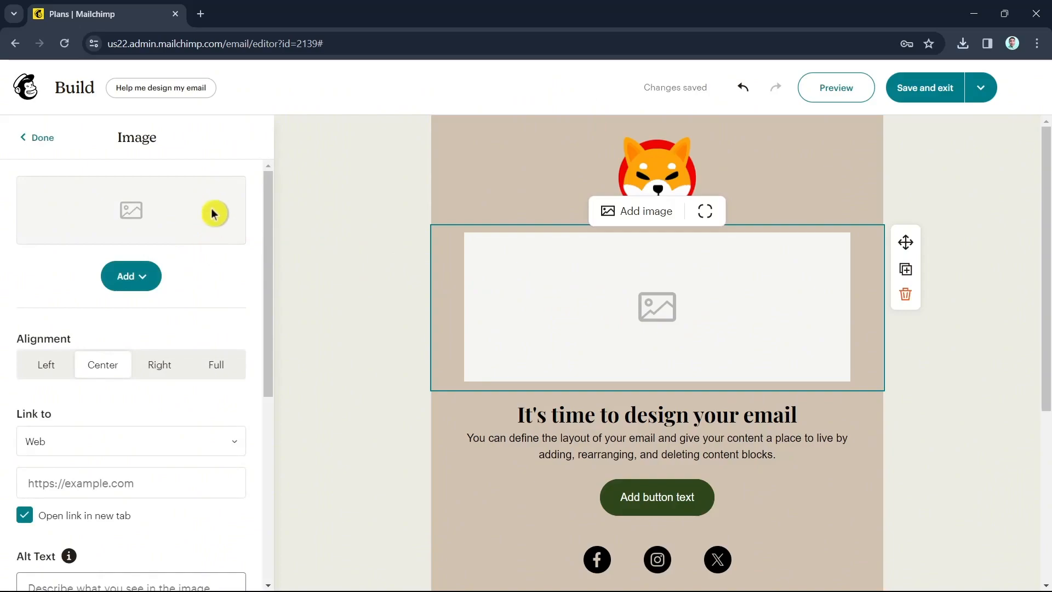
{"action": "left_click", "coordinate": [136, 285]}
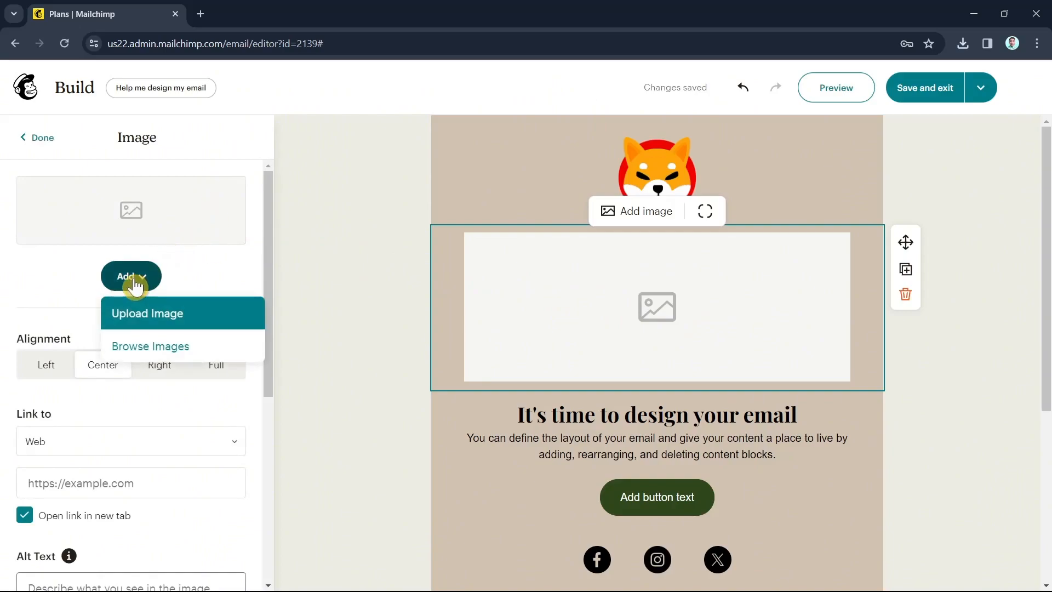
{"action": "left_click", "coordinate": [167, 328]}
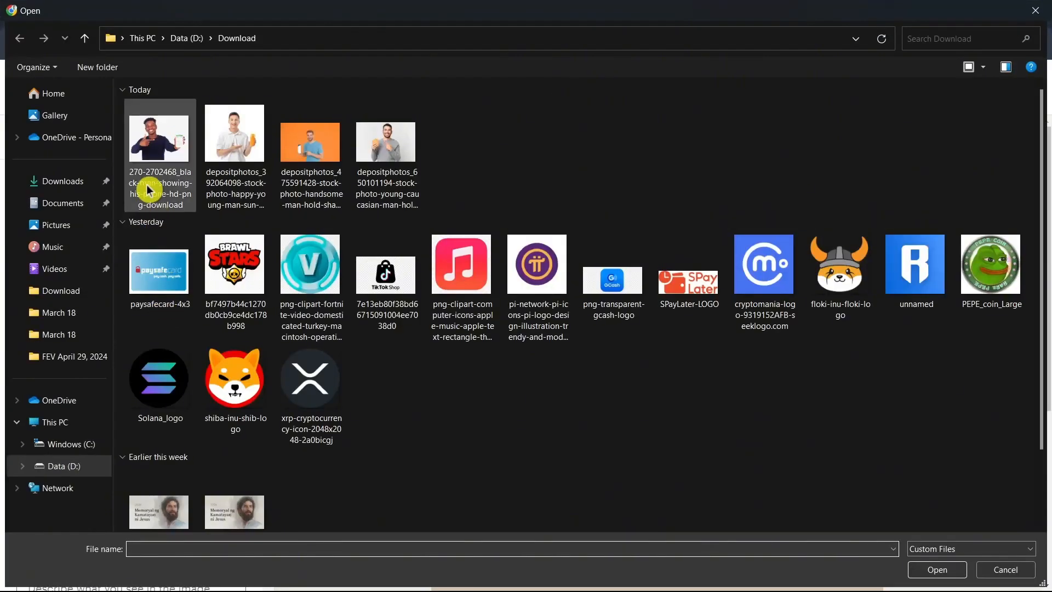
{"action": "double_click", "coordinate": [148, 188]}
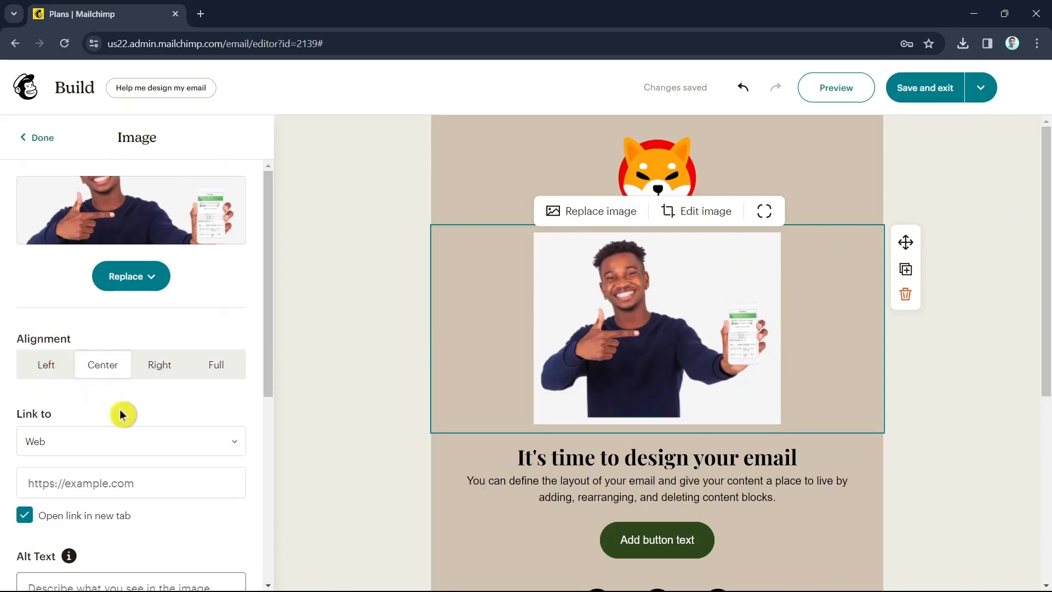
Try Left alignment on the photo, set it back to Center, and check its link settings
{"action": "left_click", "coordinate": [39, 367]}
{"action": "left_click", "coordinate": [106, 368]}
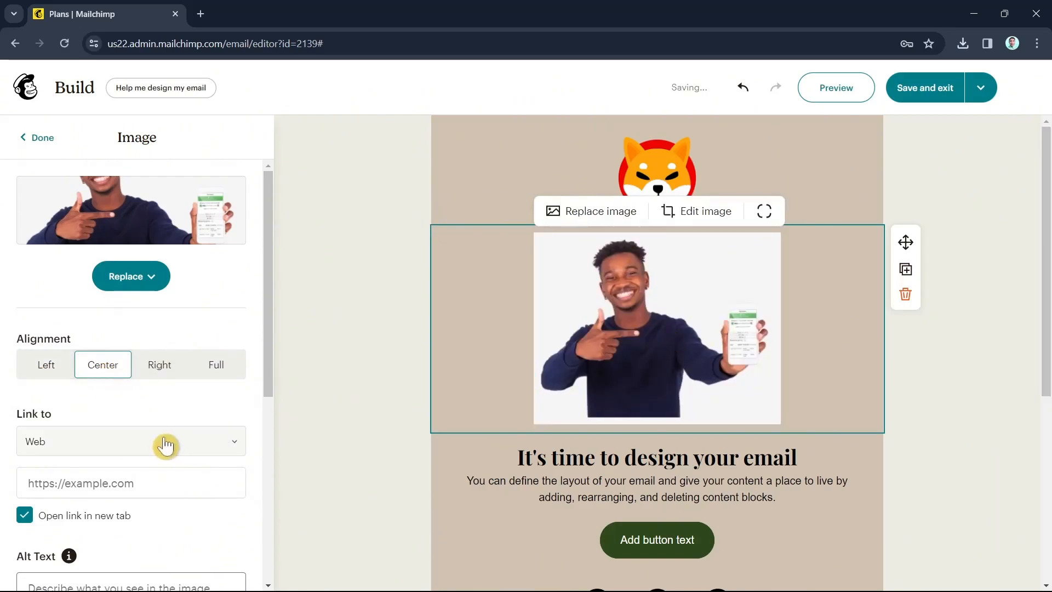
{"action": "scroll", "coordinate": [164, 446], "scroll_direction": "down", "scroll_amount": 4}
{"action": "left_click", "coordinate": [150, 225]}
{"action": "left_click", "coordinate": [151, 225]}
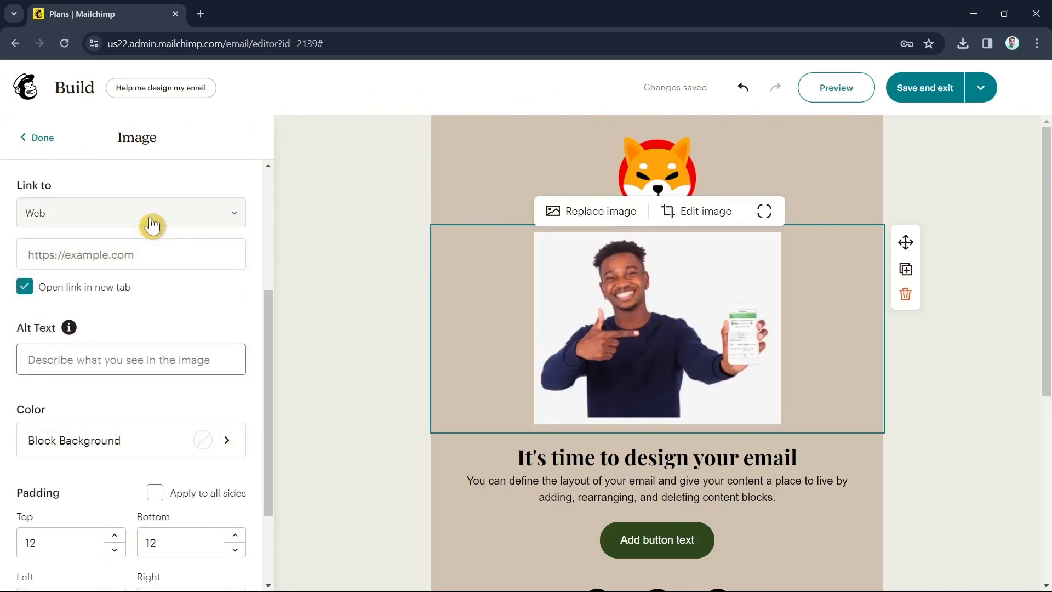
{"action": "left_click", "coordinate": [130, 254]}
{"action": "left_click", "coordinate": [174, 286]}
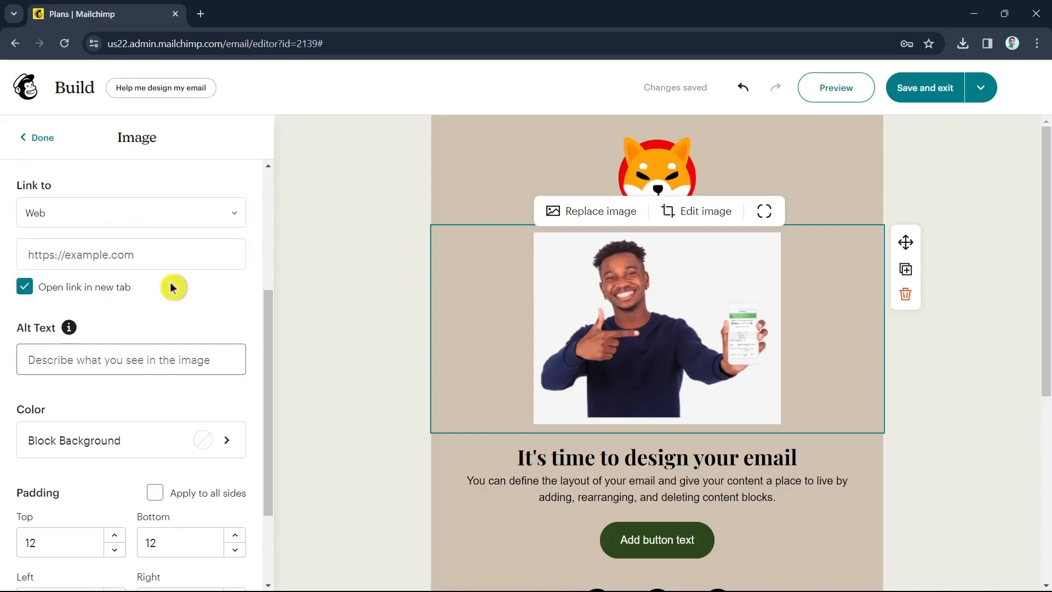
Set the photo block's background color to dark brown, hex 483611
{"action": "scroll", "coordinate": [151, 413], "scroll_direction": "down", "scroll_amount": 2}
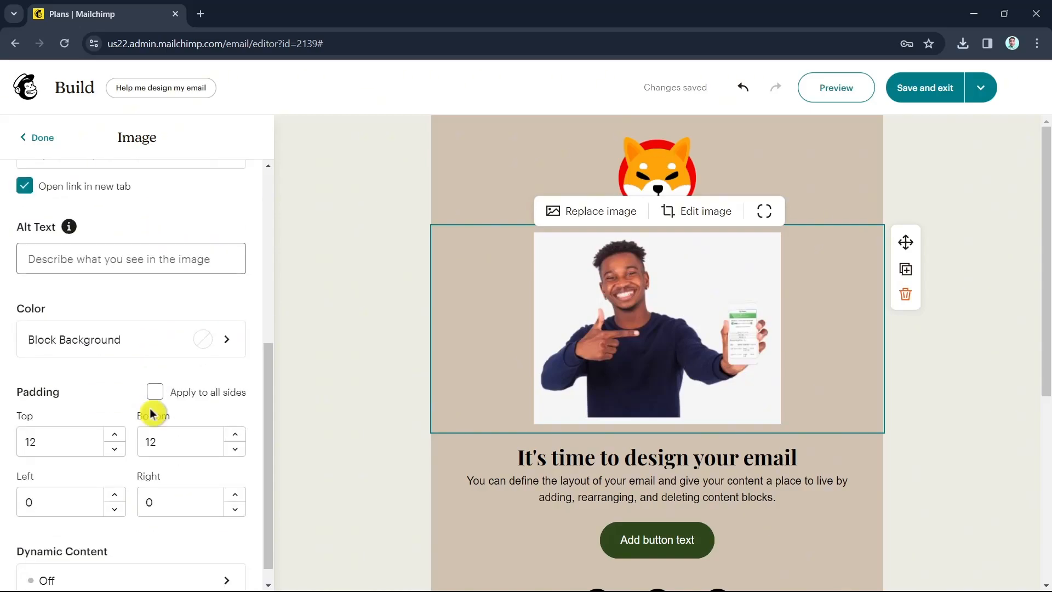
{"action": "left_click", "coordinate": [202, 335]}
{"action": "left_click", "coordinate": [213, 270]}
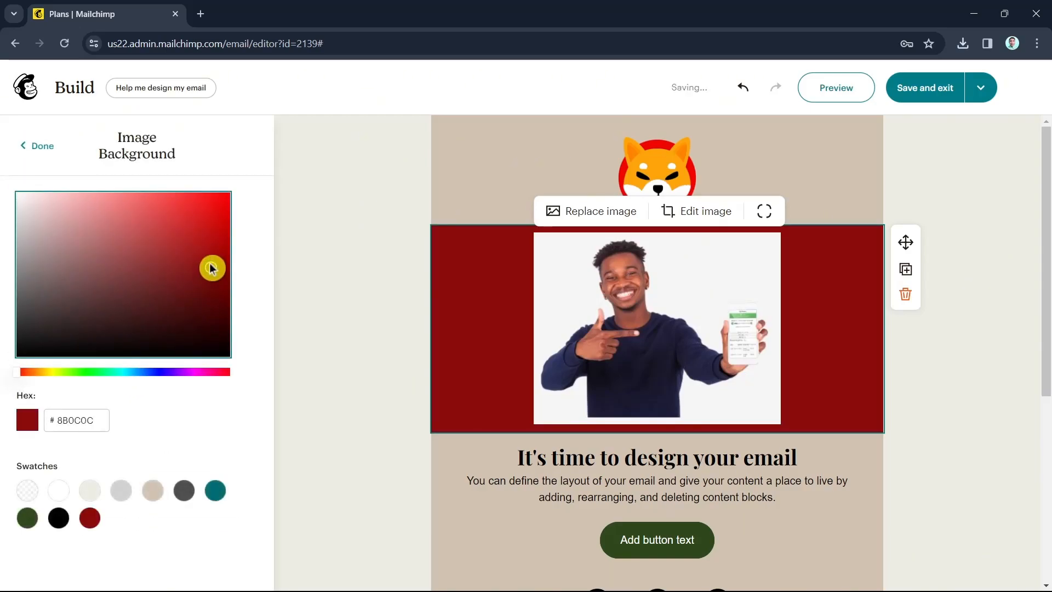
{"action": "left_click", "coordinate": [206, 263]}
{"action": "left_click_drag", "start_coordinate": [173, 363], "coordinate": [42, 381]}
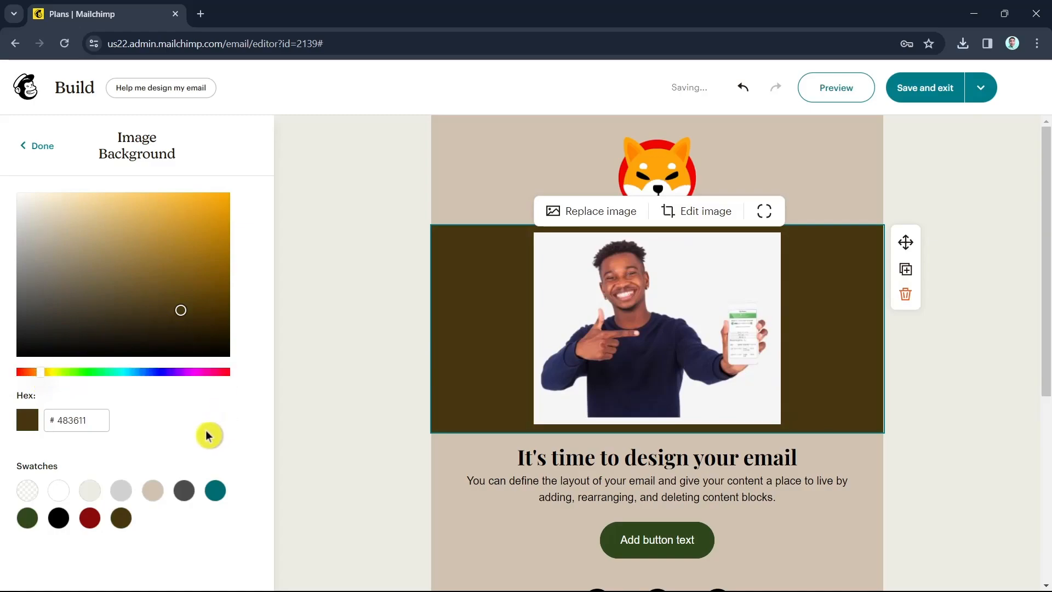
{"action": "left_click", "coordinate": [33, 147]}
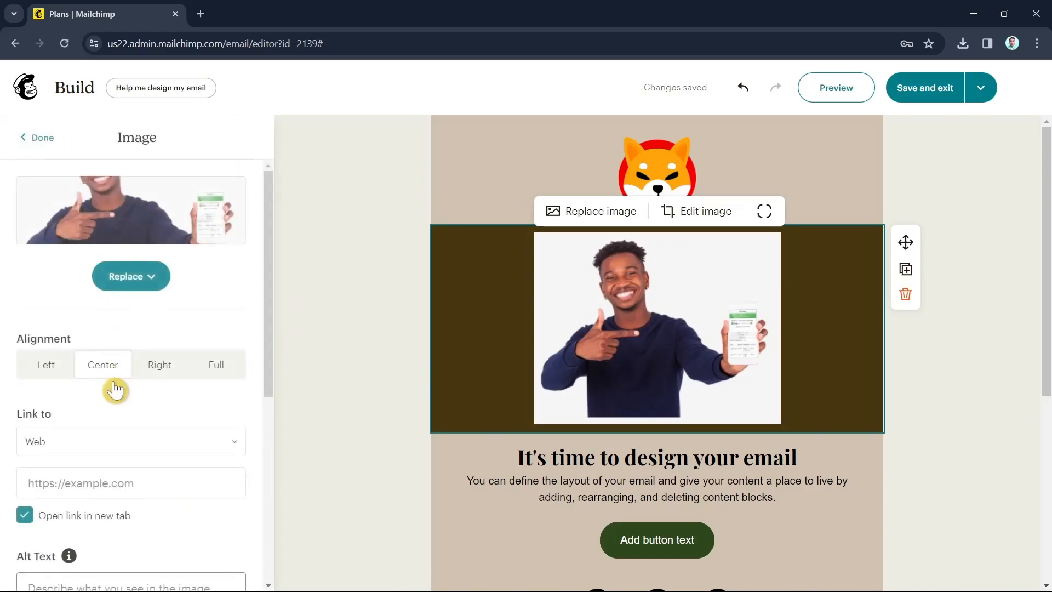
Check the photo block's padding and Dynamic Content settings, and leave the image settings
{"action": "scroll", "coordinate": [137, 498], "scroll_direction": "down", "scroll_amount": 5}
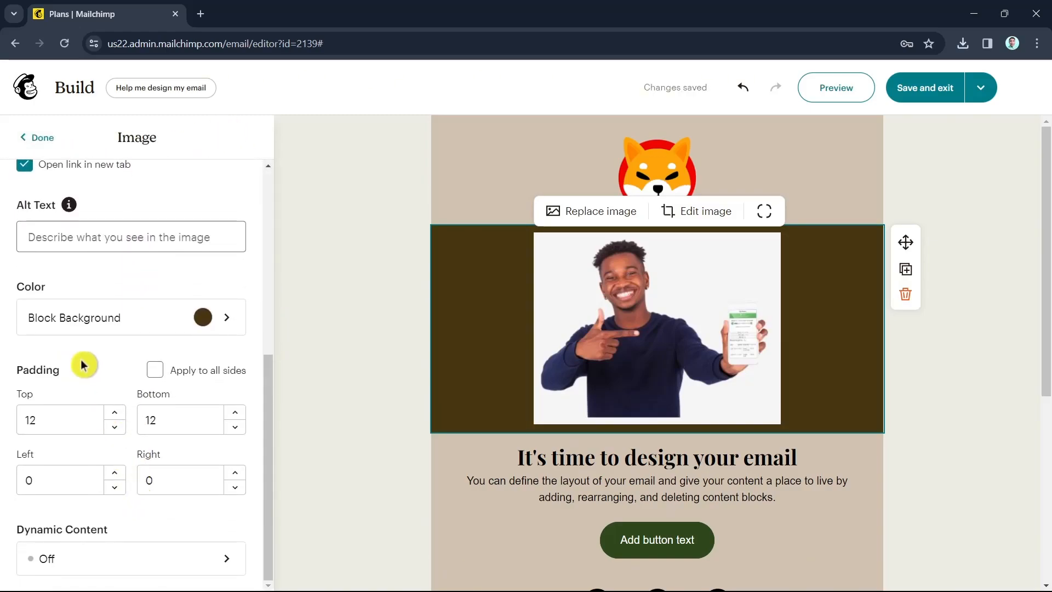
{"action": "left_click", "coordinate": [136, 554]}
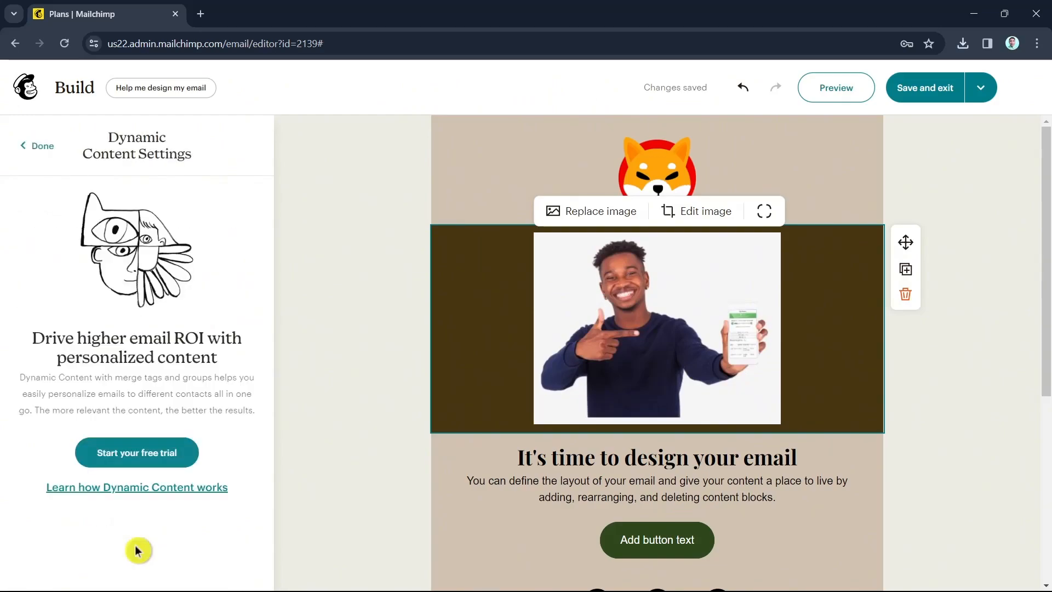
{"action": "left_click", "coordinate": [38, 145]}
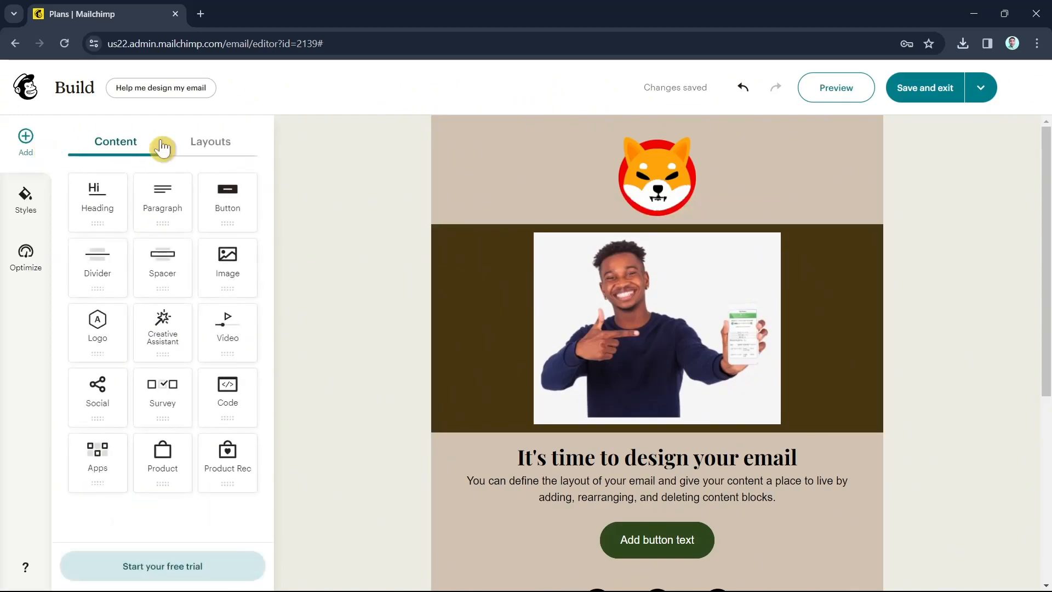
Open the photo for editing, try the Square, Landscape and Portrait crops, and apply the Wide crop shifted upward to include more of the head
{"action": "left_click", "coordinate": [696, 336]}
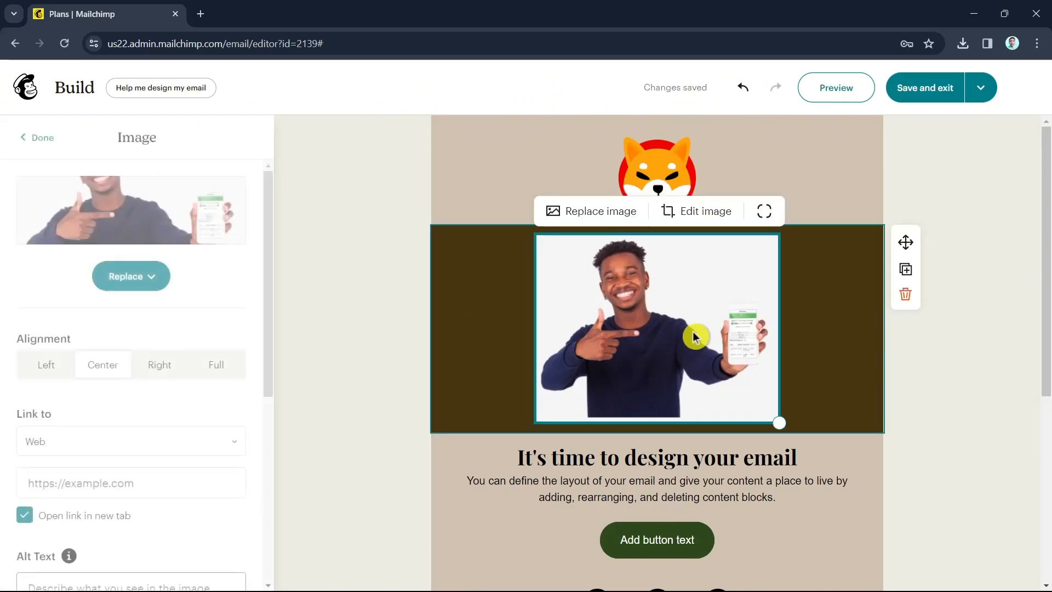
{"action": "left_click", "coordinate": [688, 219]}
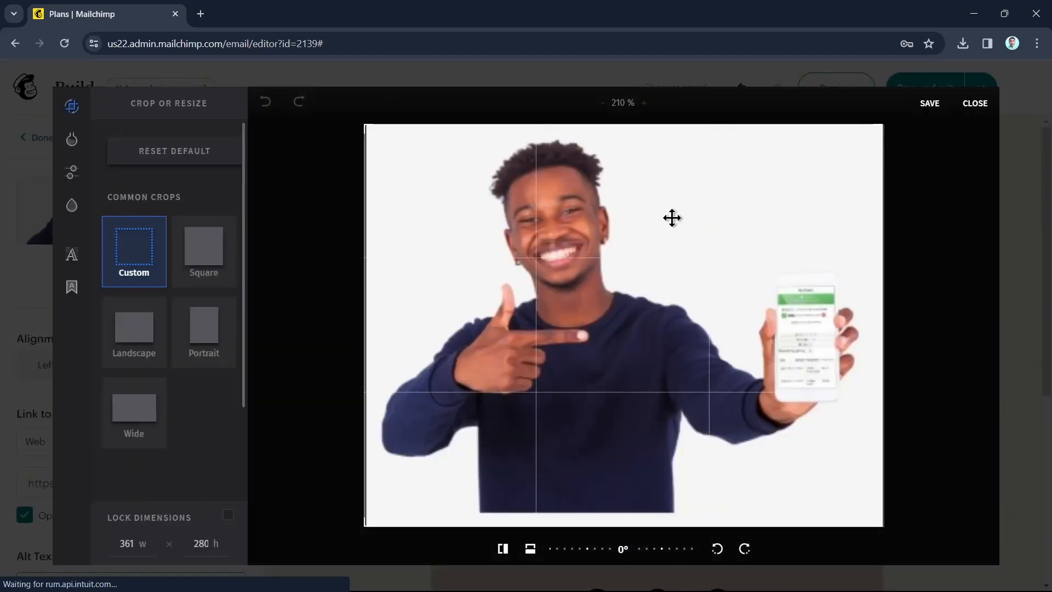
{"action": "left_click", "coordinate": [215, 262]}
{"action": "left_click", "coordinate": [121, 335]}
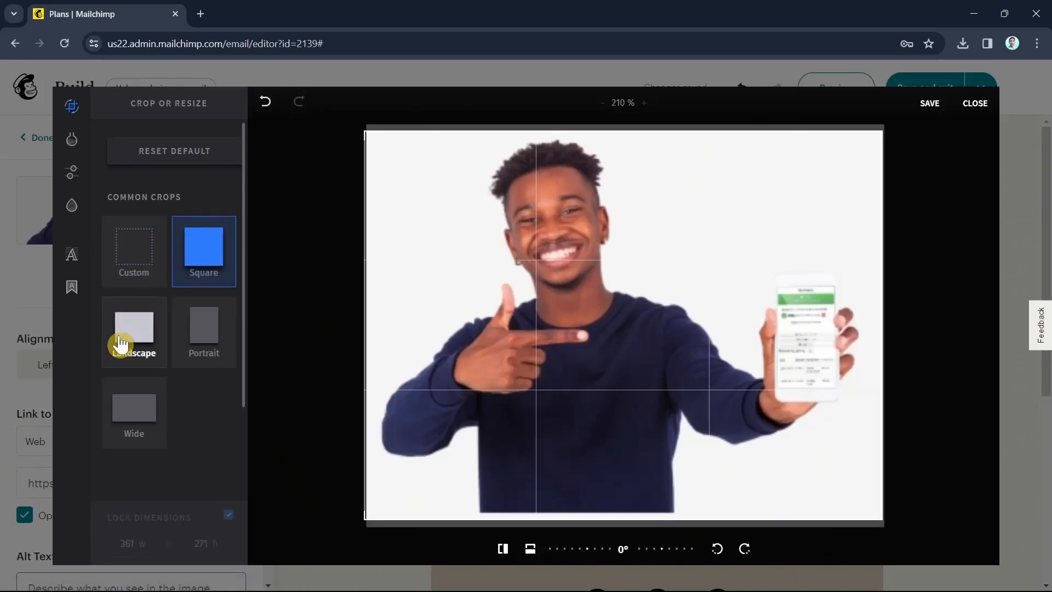
{"action": "left_click", "coordinate": [198, 344]}
{"action": "left_click", "coordinate": [152, 414]}
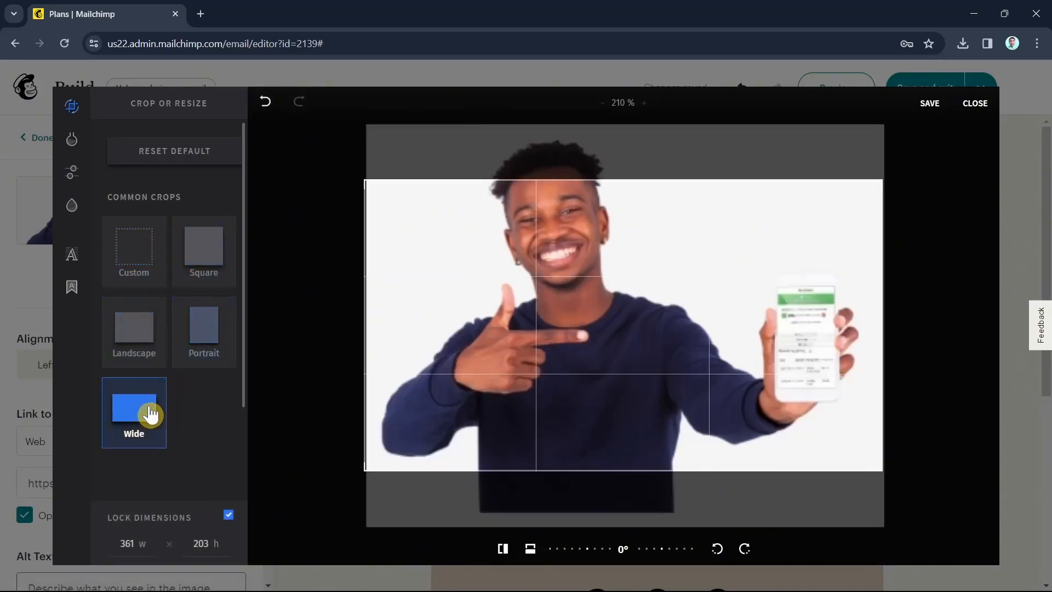
{"action": "left_click_drag", "start_coordinate": [610, 346], "coordinate": [608, 318]}
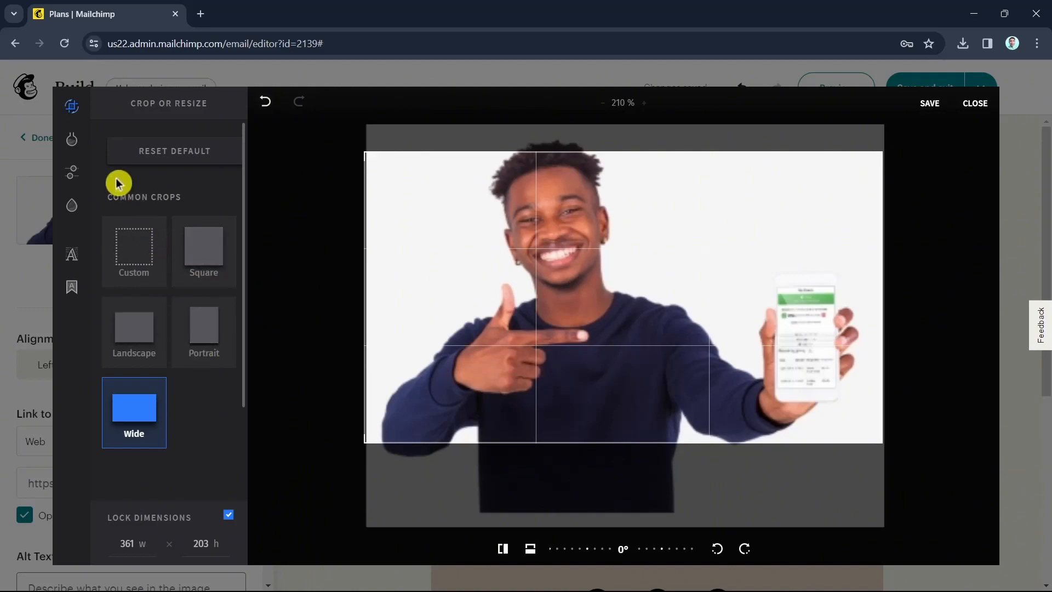
Browse the photo filter categories and apply the Chest filter from the Smooth group
{"action": "left_click", "coordinate": [76, 143]}
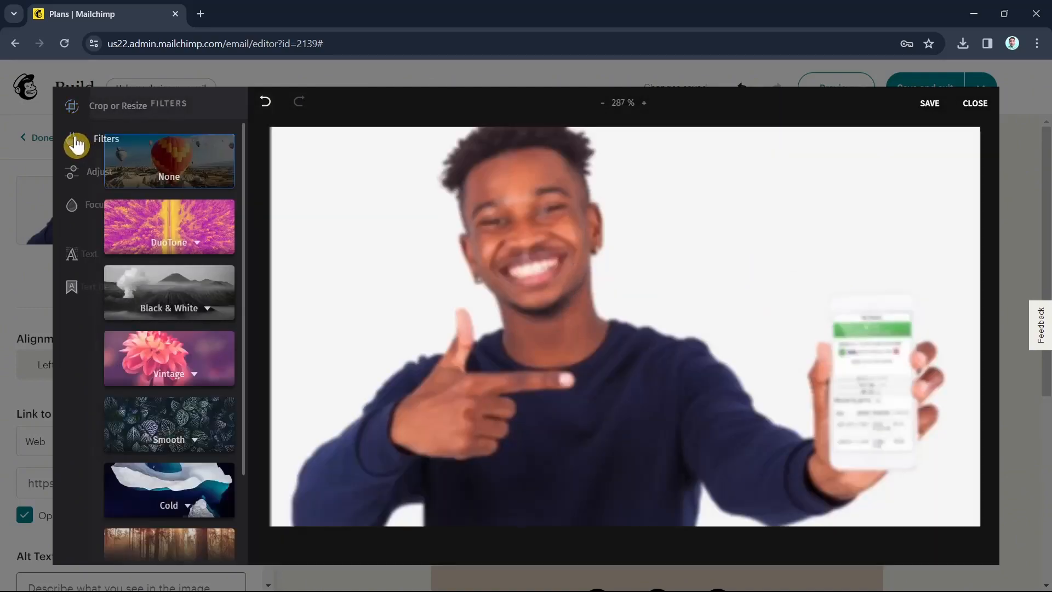
{"action": "left_click", "coordinate": [197, 243]}
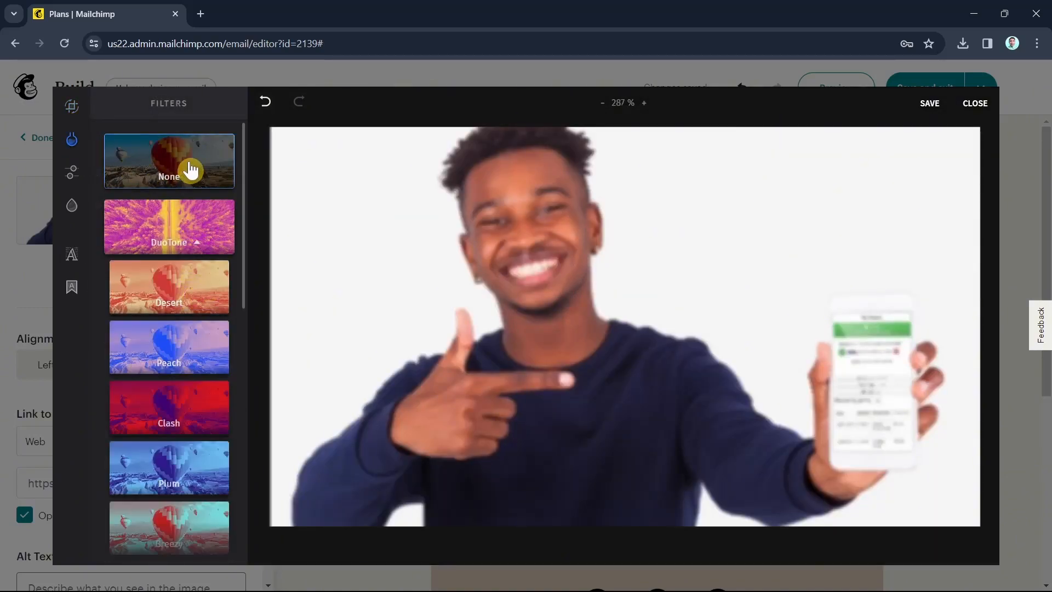
{"action": "left_click", "coordinate": [198, 244]}
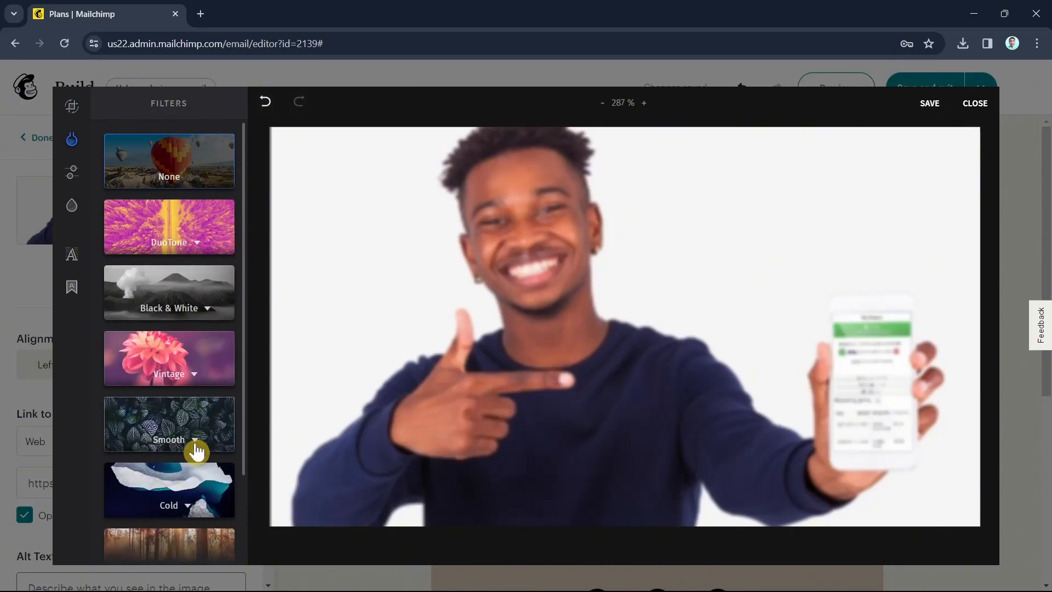
{"action": "scroll", "coordinate": [200, 452], "scroll_direction": "down", "scroll_amount": 2}
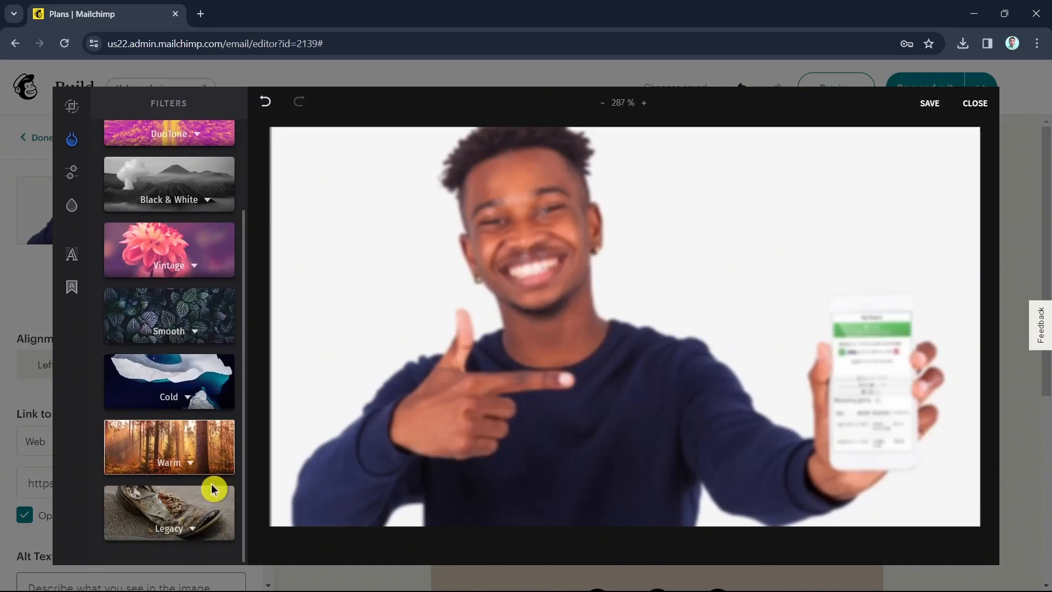
{"action": "left_click", "coordinate": [160, 327]}
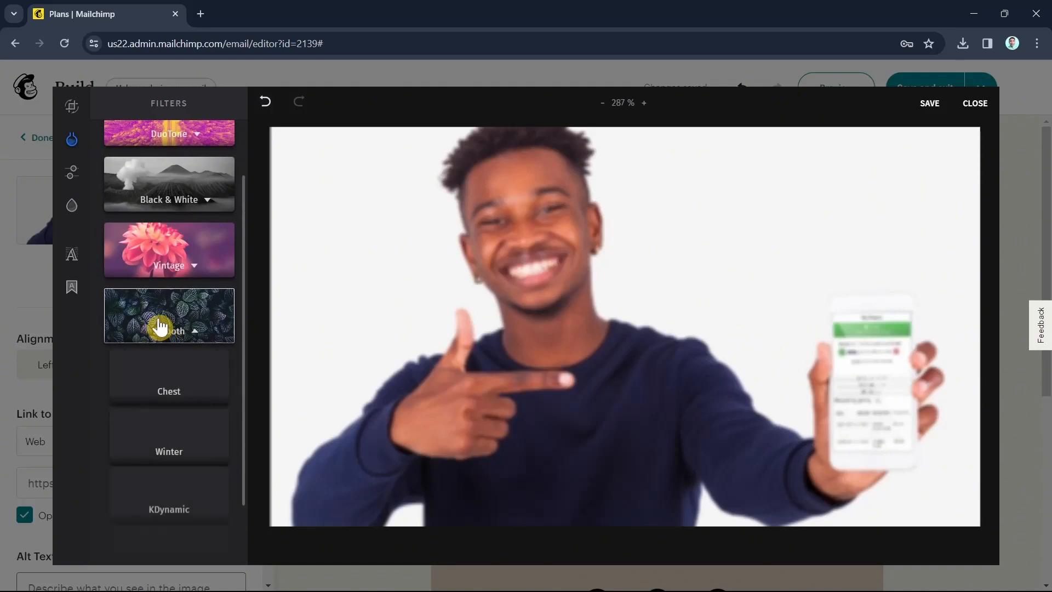
{"action": "left_click", "coordinate": [202, 398]}
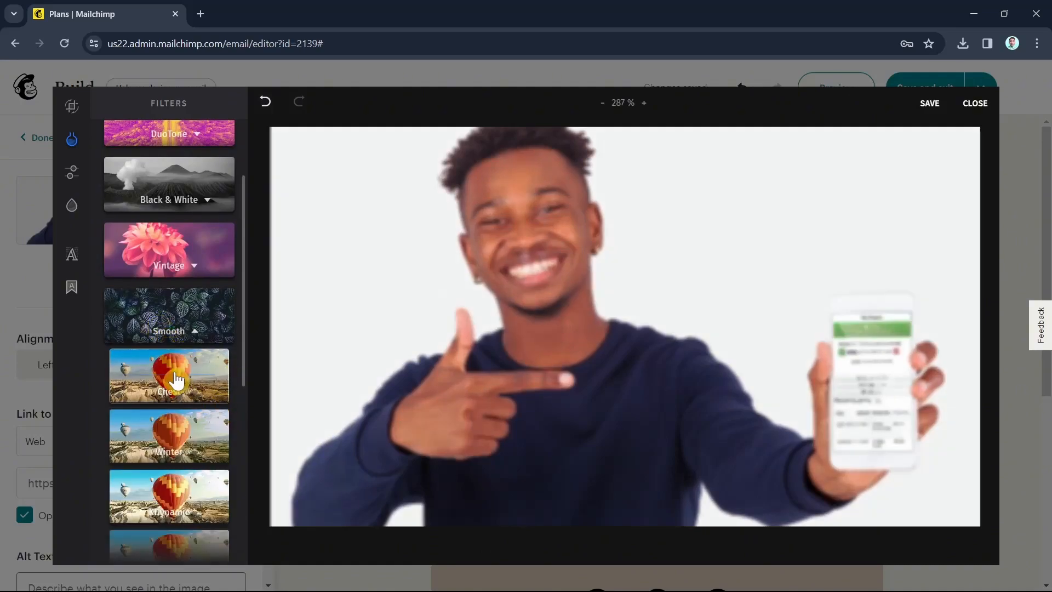
Look at the photo's Adjust settings, then apply a Radial focus and center it on the phone
{"action": "left_click", "coordinate": [75, 175]}
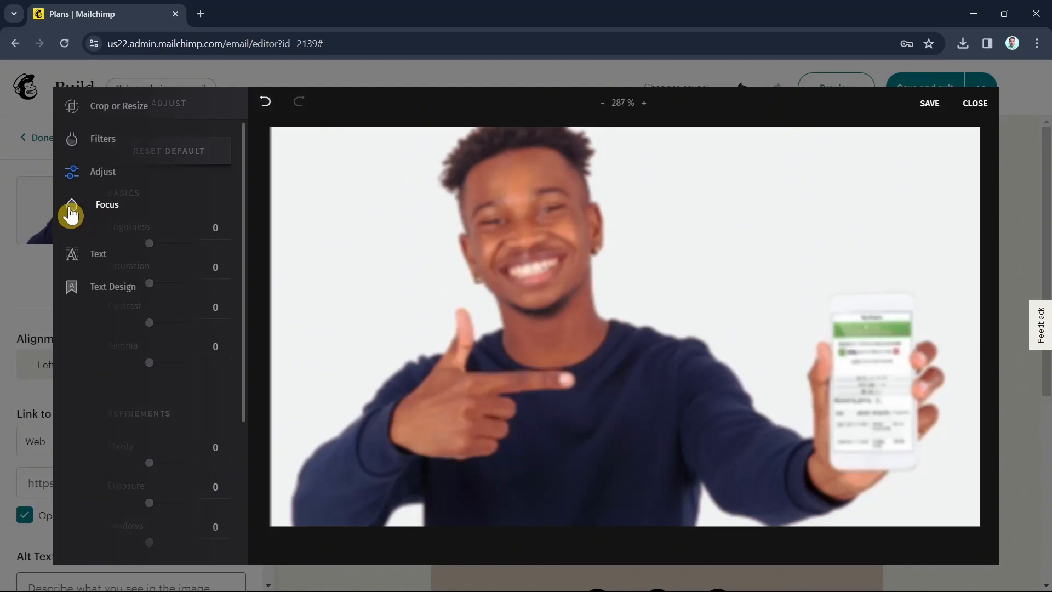
{"action": "left_click", "coordinate": [71, 214]}
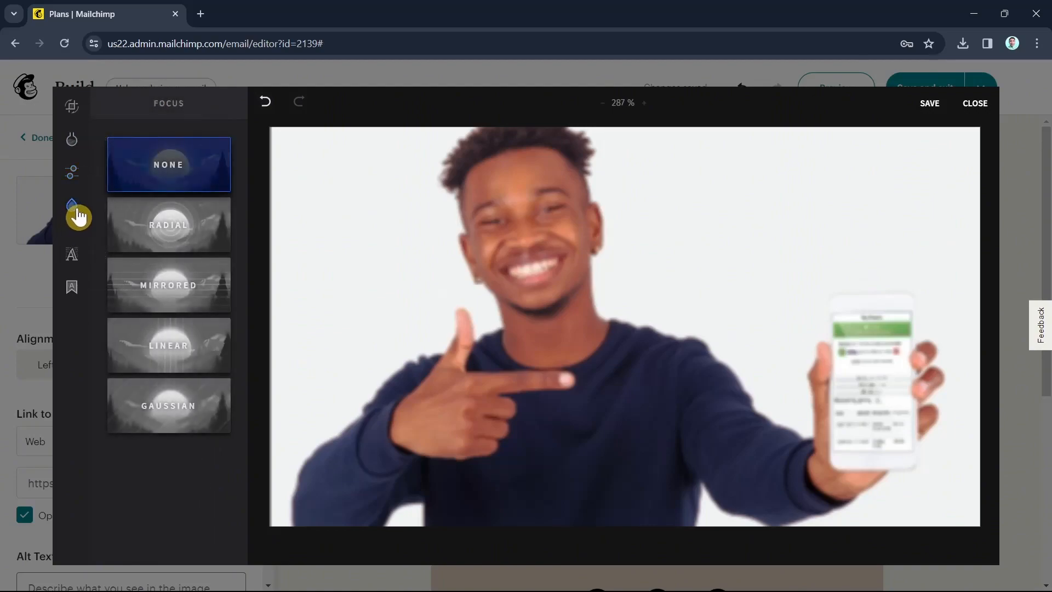
{"action": "left_click", "coordinate": [181, 230]}
{"action": "left_click_drag", "start_coordinate": [617, 328], "coordinate": [871, 395]}
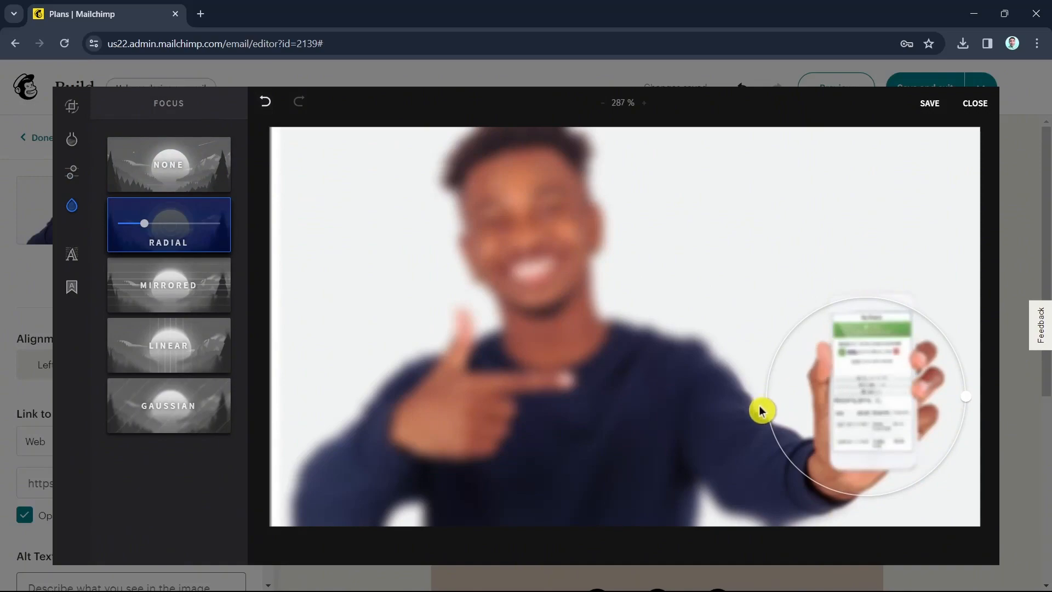
Enlarge the radial focus area from the phone until it also covers the man's face, and save the edited photo
{"action": "left_click_drag", "start_coordinate": [970, 404], "coordinate": [1046, 386]}
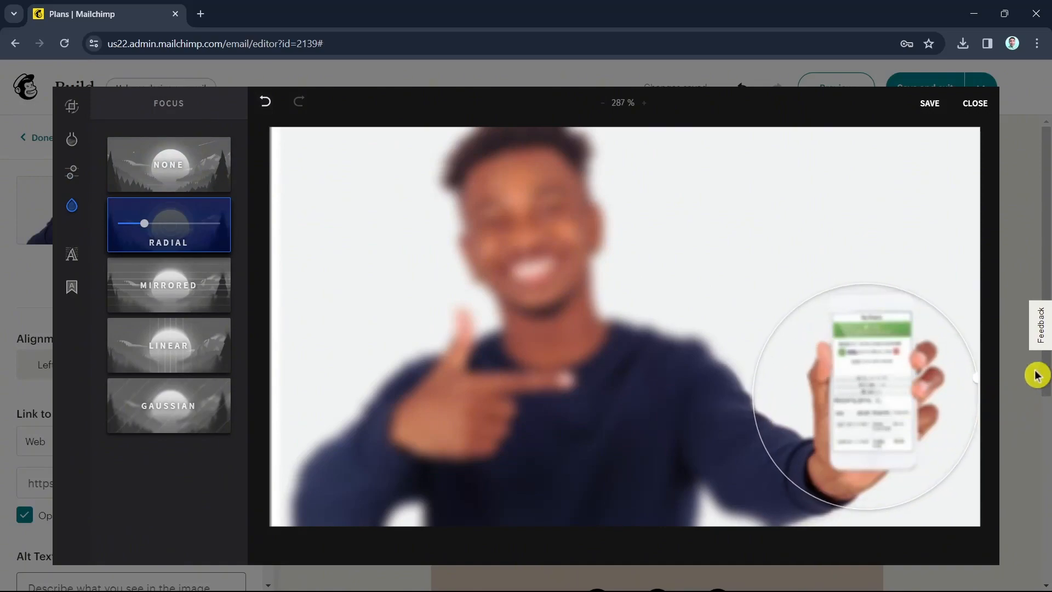
{"action": "left_click_drag", "start_coordinate": [979, 381], "coordinate": [559, 181]}
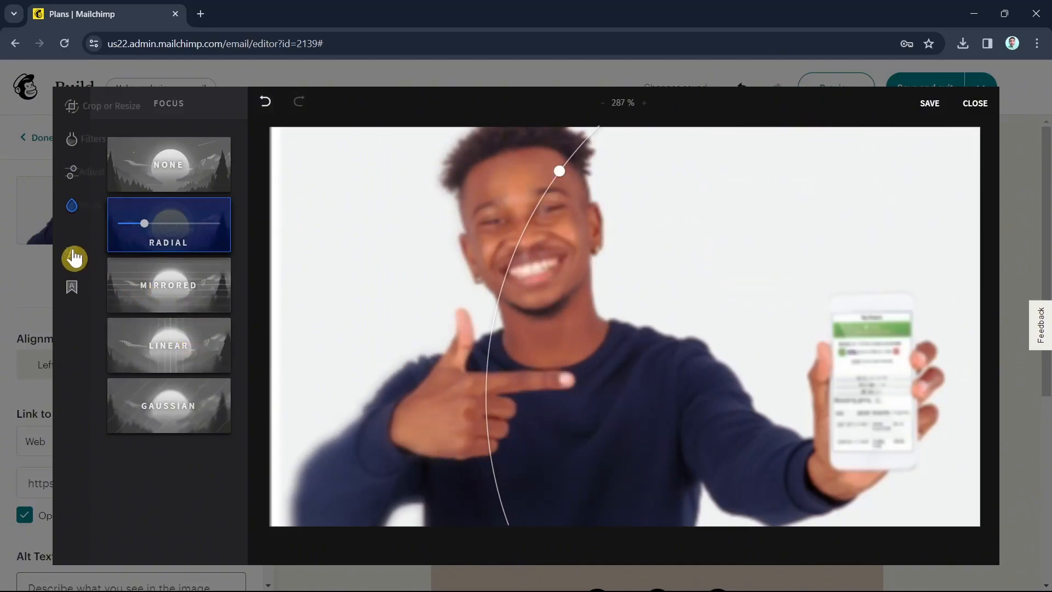
{"action": "mouse_move", "coordinate": [73, 224]}
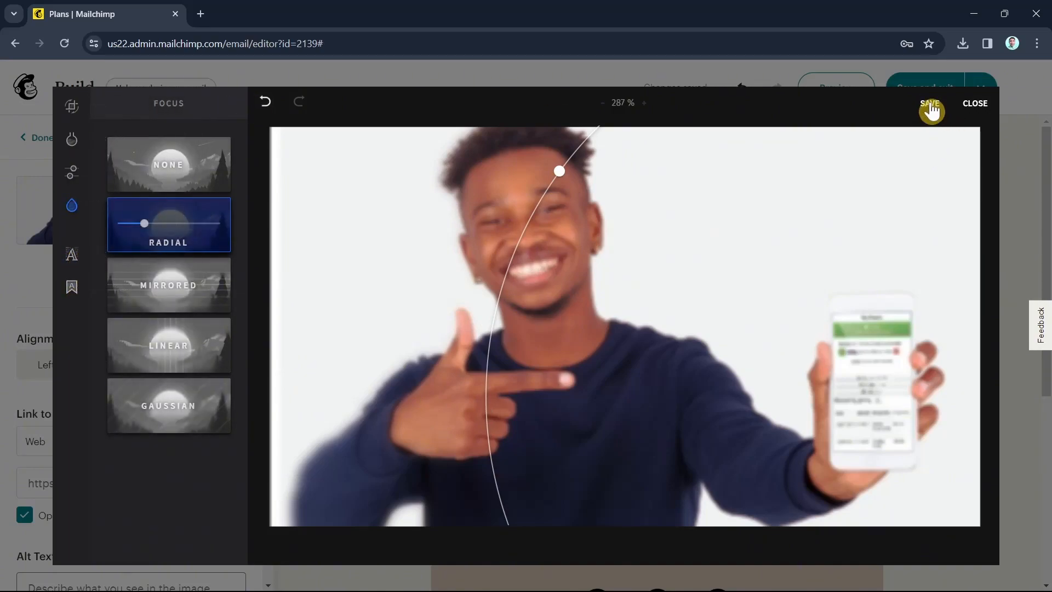
{"action": "left_click", "coordinate": [931, 112]}
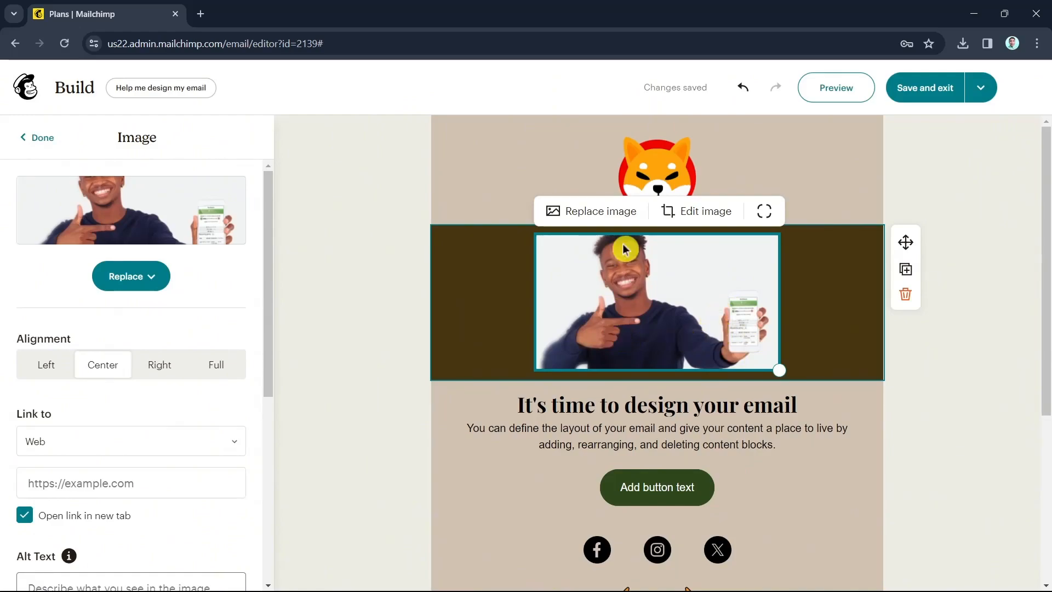
Try resizing the photo by its corner, return it to its previous size, and leave the image settings
{"action": "left_click", "coordinate": [780, 371]}
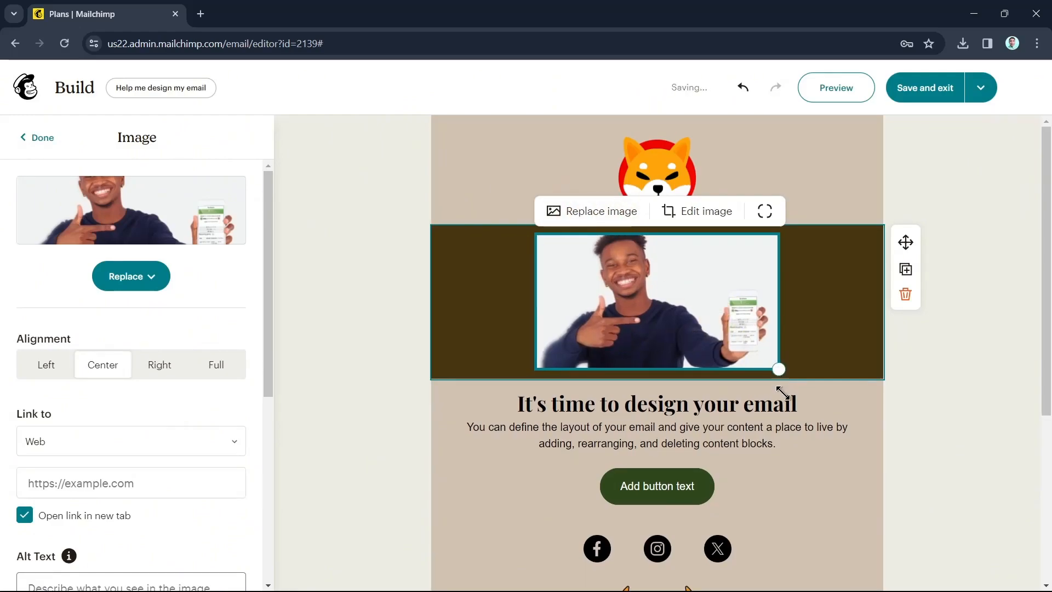
{"action": "mouse_move", "coordinate": [779, 386]}
{"action": "left_mouse_down"}
{"action": "mouse_move", "coordinate": [734, 325]}
{"action": "mouse_move", "coordinate": [780, 369]}
{"action": "left_mouse_up"}
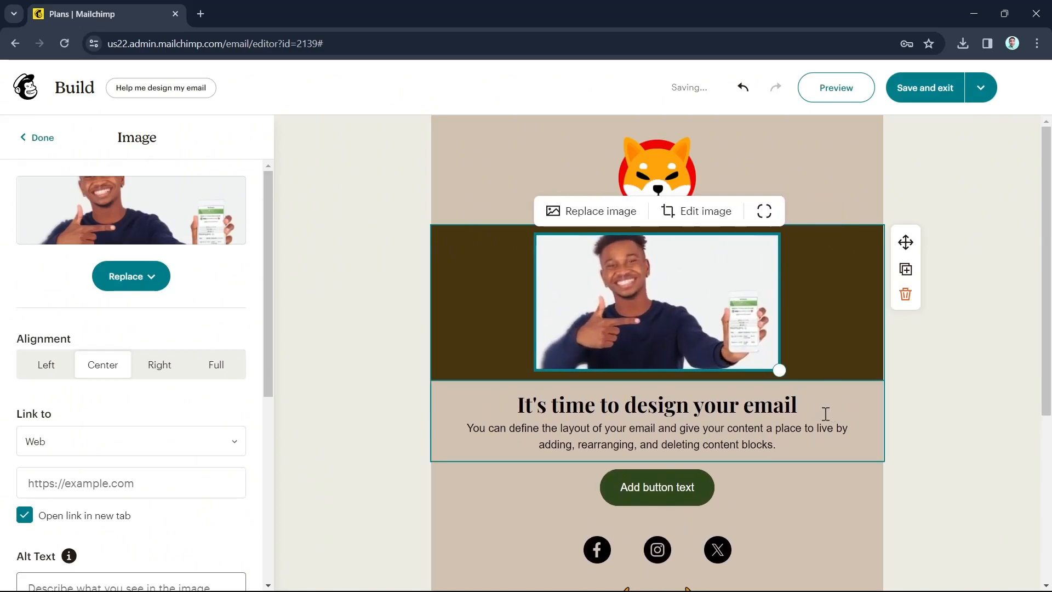
{"action": "left_click", "coordinate": [353, 381]}
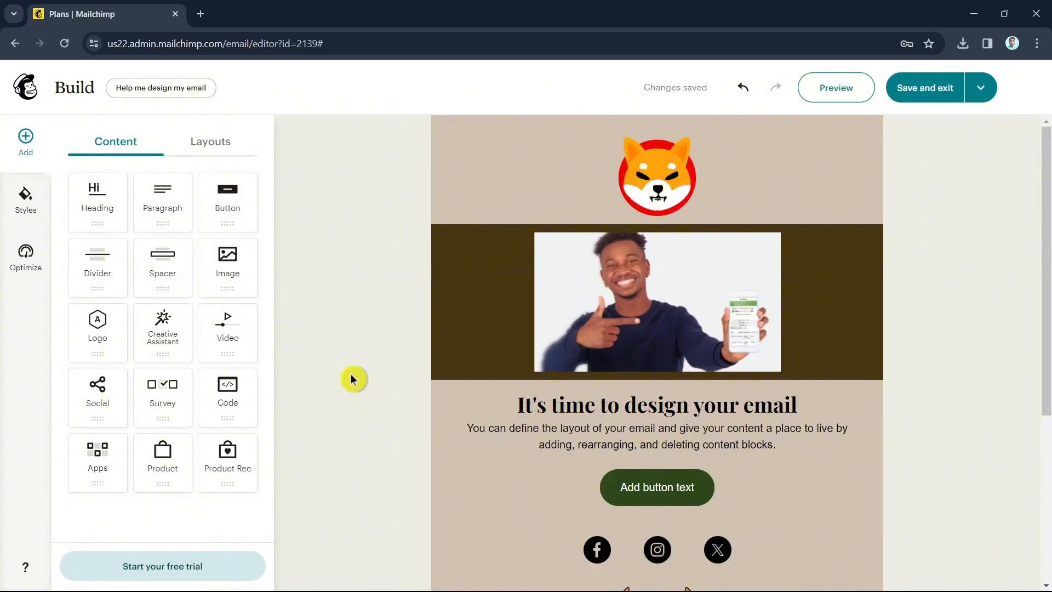
Replace the heading below the photo with "Welcome to Zyon!"
{"action": "triple_click", "coordinate": [648, 401]}
{"action": "type", "text": "We"}
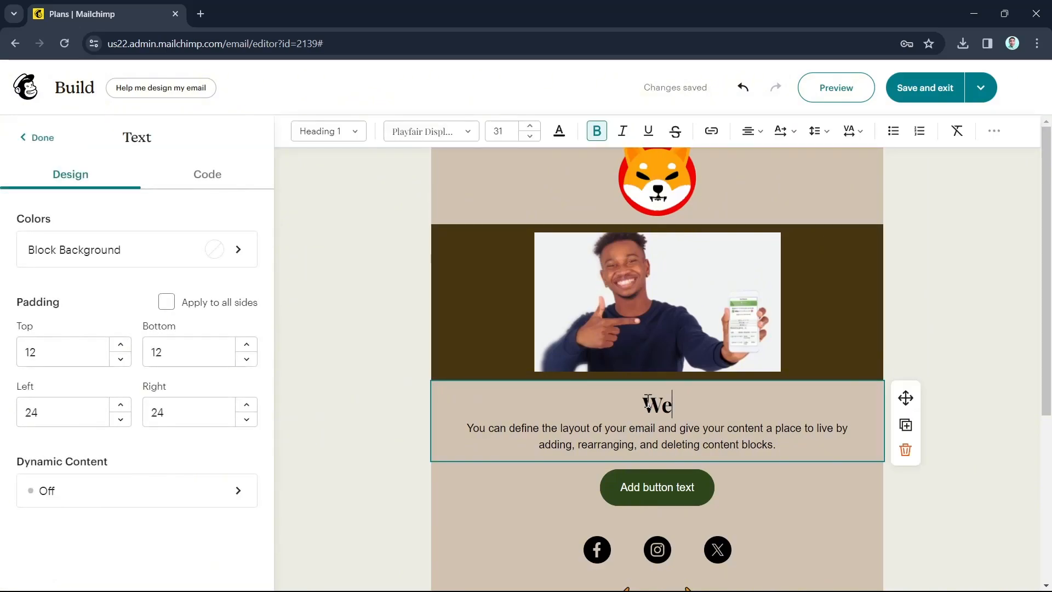
{"action": "type", "text": "lcome to"}
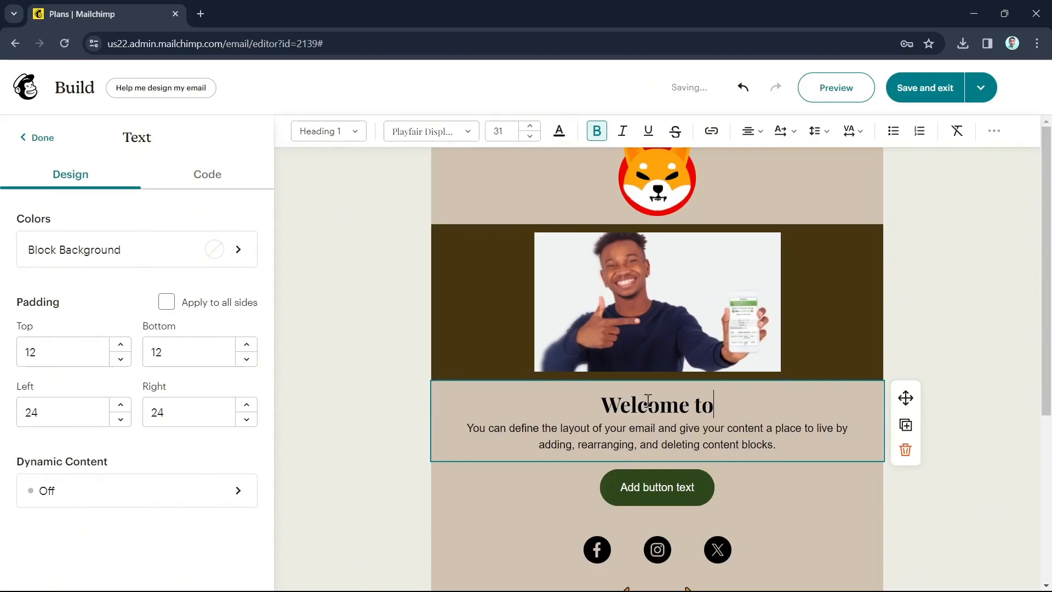
{"action": "type", "text": " Zyon"}
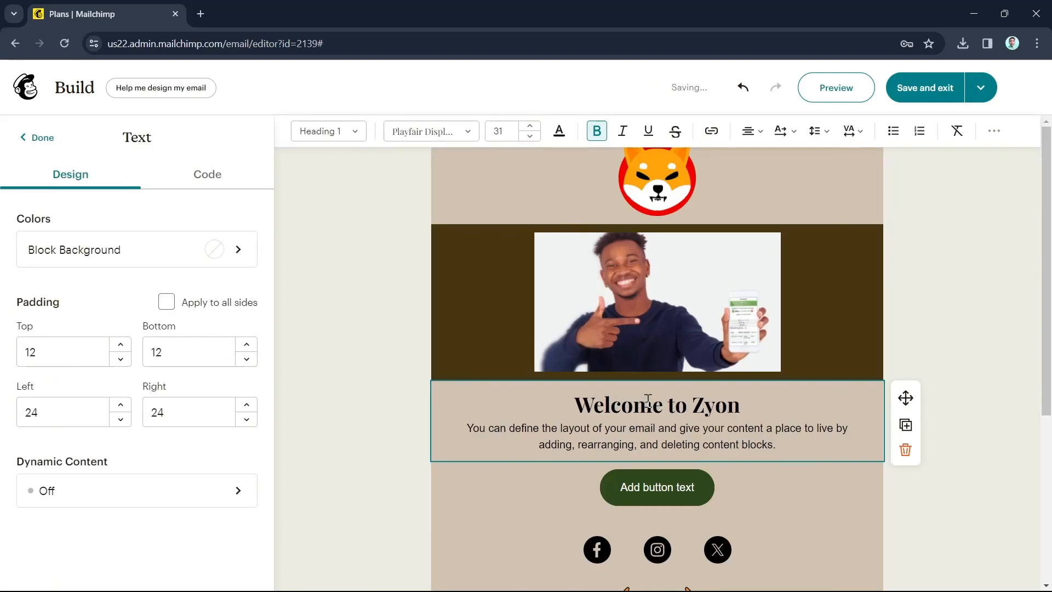
{"action": "type", "text": "!"}
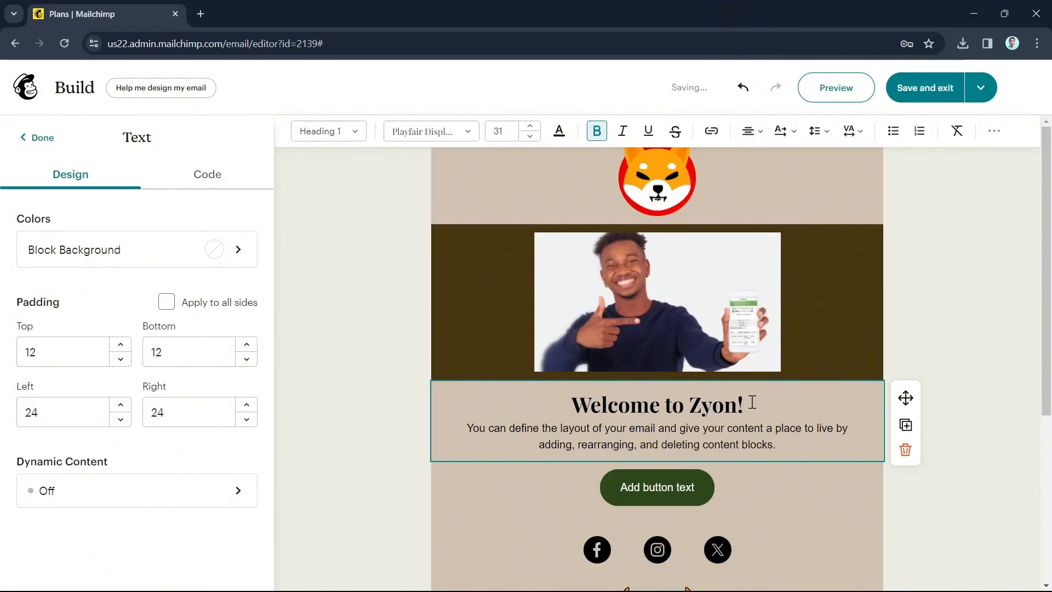
Try the Heading 2 style on the whole welcome heading and switch it back to Heading 1
{"action": "left_click_drag", "start_coordinate": [578, 403], "coordinate": [756, 403]}
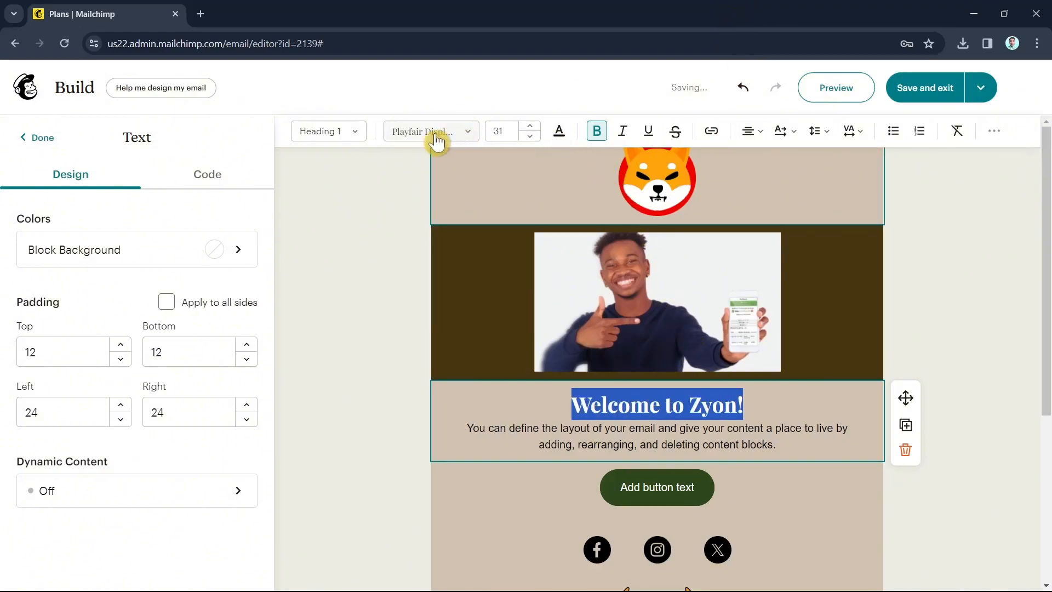
{"action": "left_click", "coordinate": [350, 137]}
{"action": "left_click", "coordinate": [350, 192]}
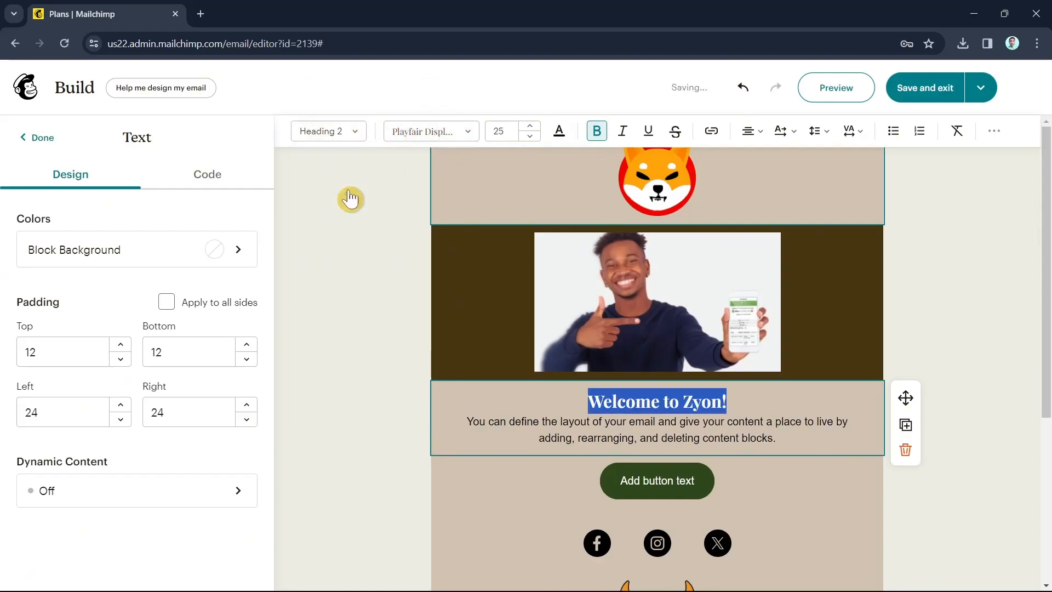
{"action": "left_click", "coordinate": [347, 134]}
{"action": "left_click", "coordinate": [348, 165]}
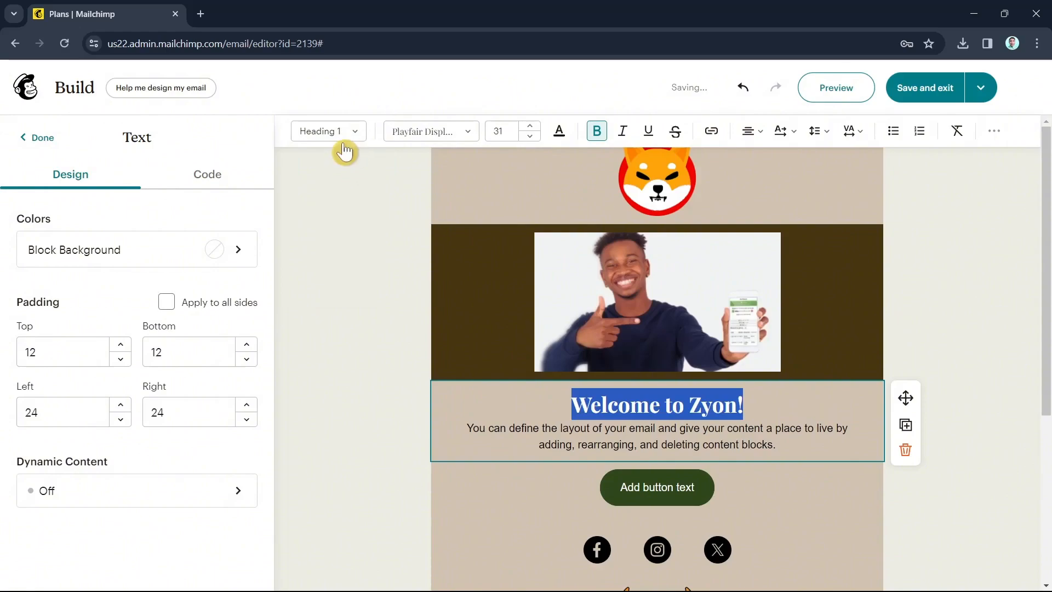
Try the Space Mono and Tahoma fonts on the welcome heading, and apply Syncopate
{"action": "left_click", "coordinate": [422, 134]}
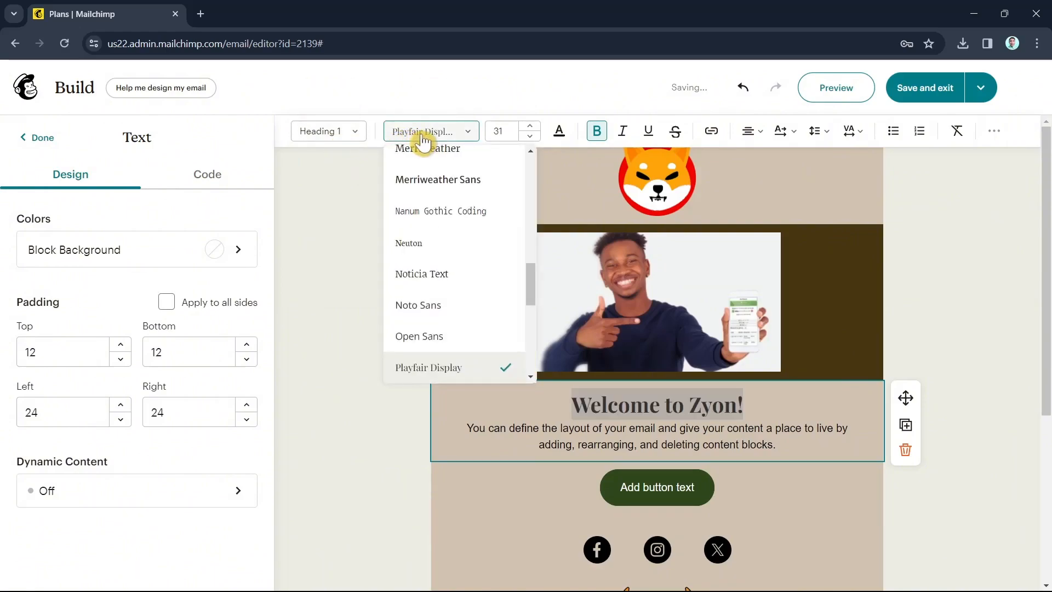
{"action": "scroll", "coordinate": [447, 275], "scroll_direction": "down", "scroll_amount": 6}
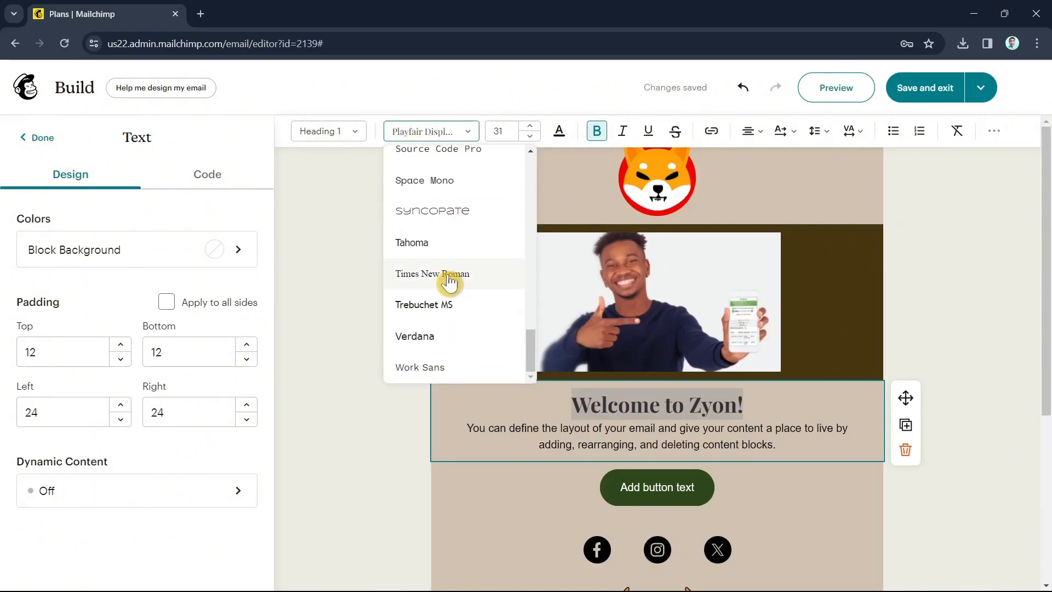
{"action": "left_click", "coordinate": [450, 196]}
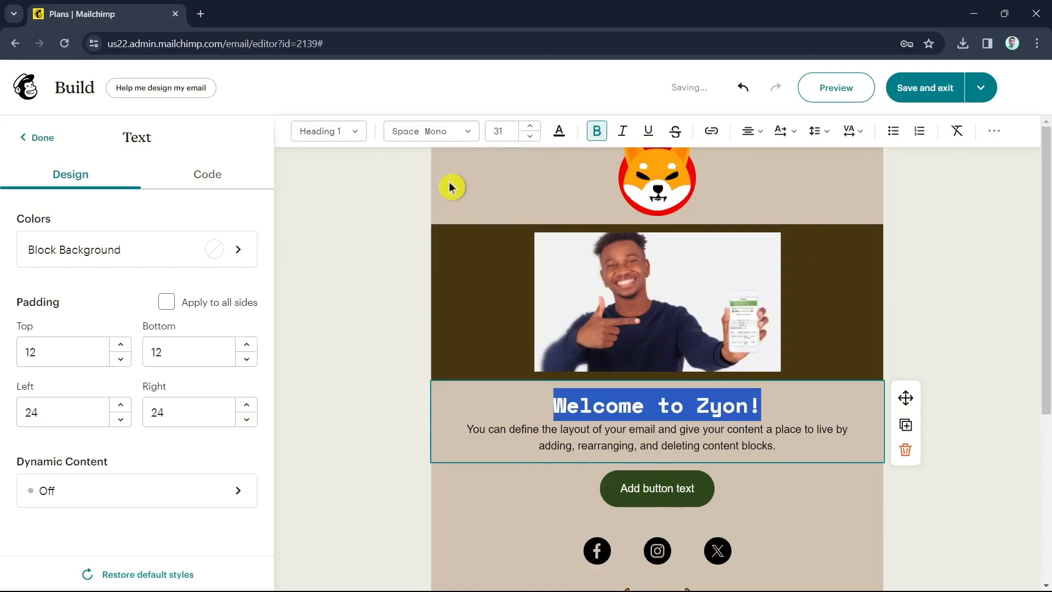
{"action": "left_click", "coordinate": [445, 134]}
{"action": "scroll", "coordinate": [469, 308], "scroll_direction": "down", "scroll_amount": 3}
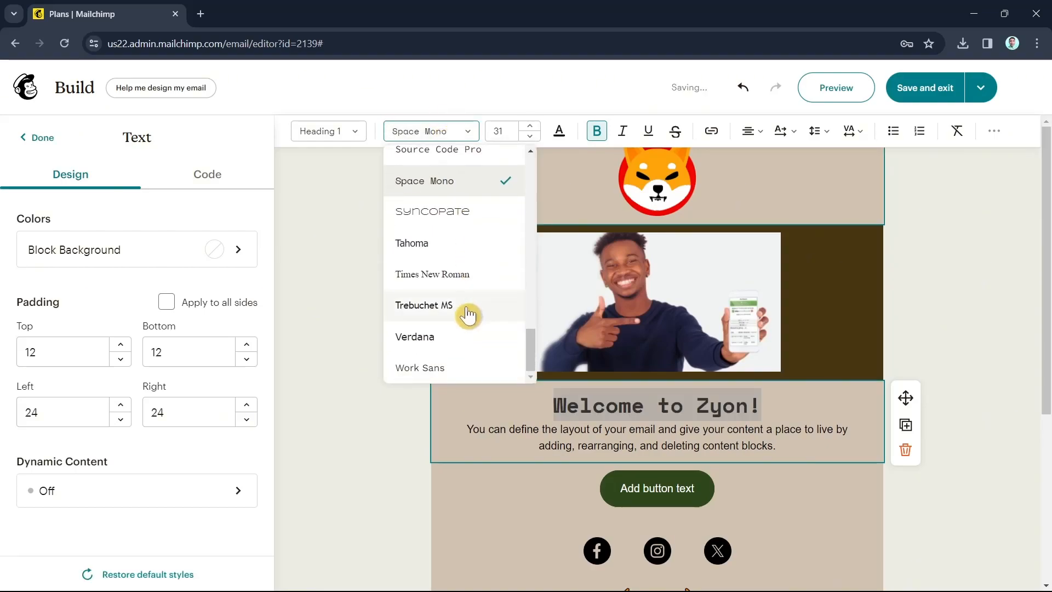
{"action": "left_click", "coordinate": [467, 253]}
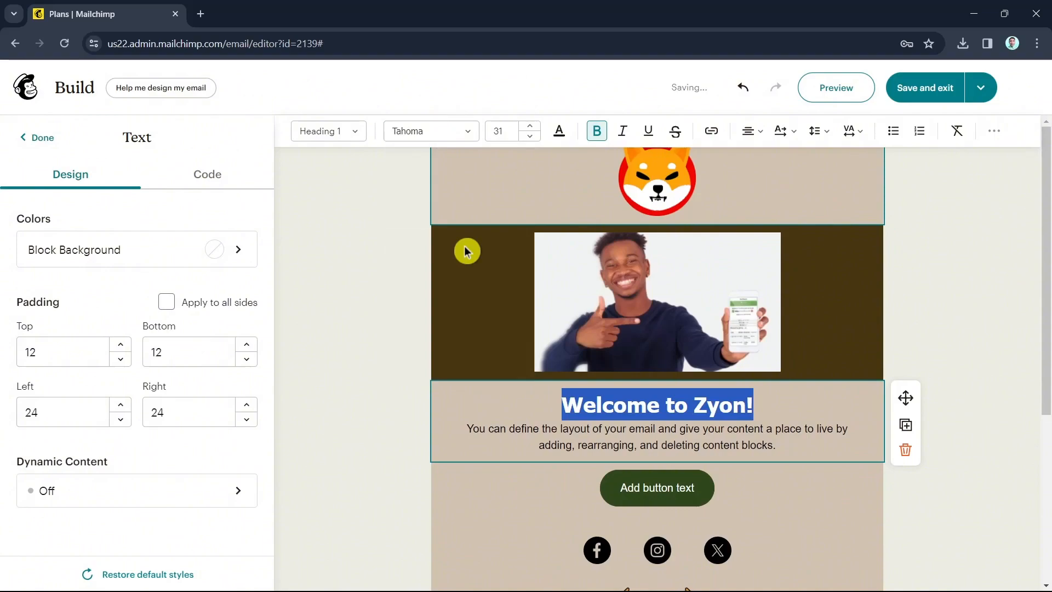
{"action": "left_click", "coordinate": [439, 135]}
{"action": "scroll", "coordinate": [467, 323], "scroll_direction": "down", "scroll_amount": 2}
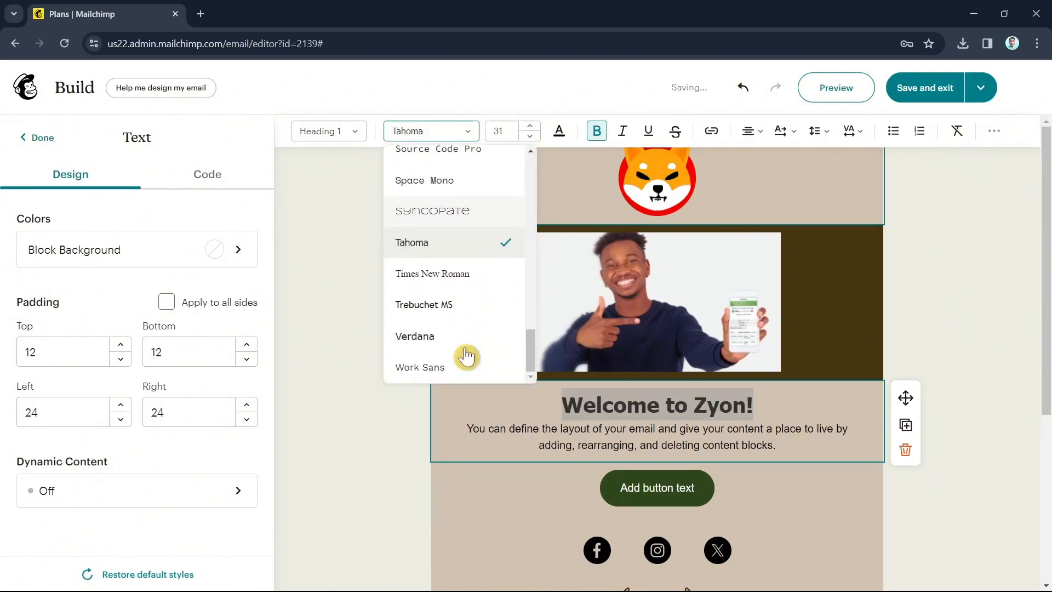
{"action": "left_click", "coordinate": [468, 207]}
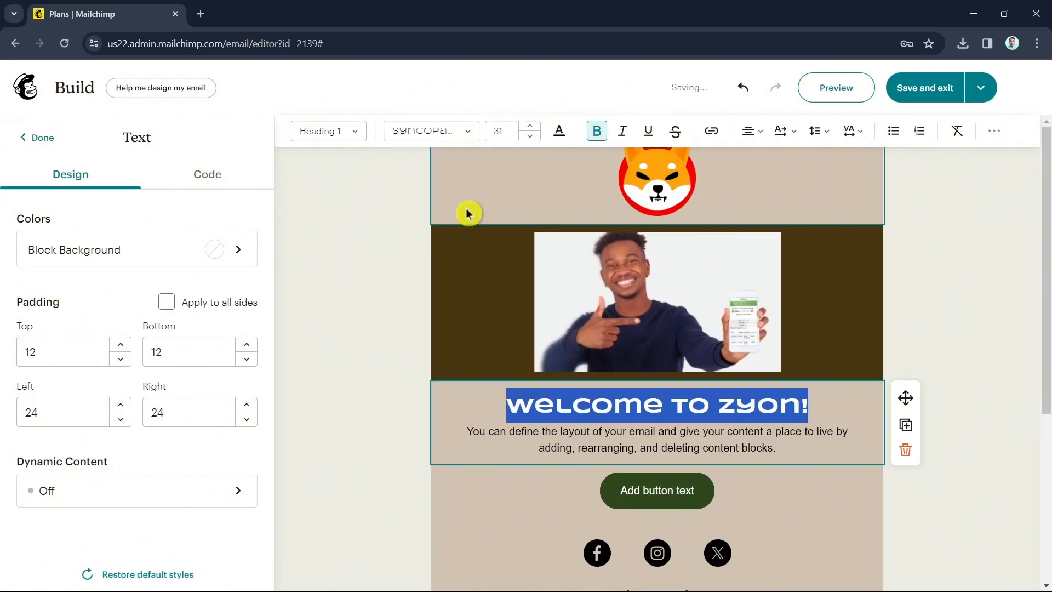
{"action": "left_click", "coordinate": [507, 501]}
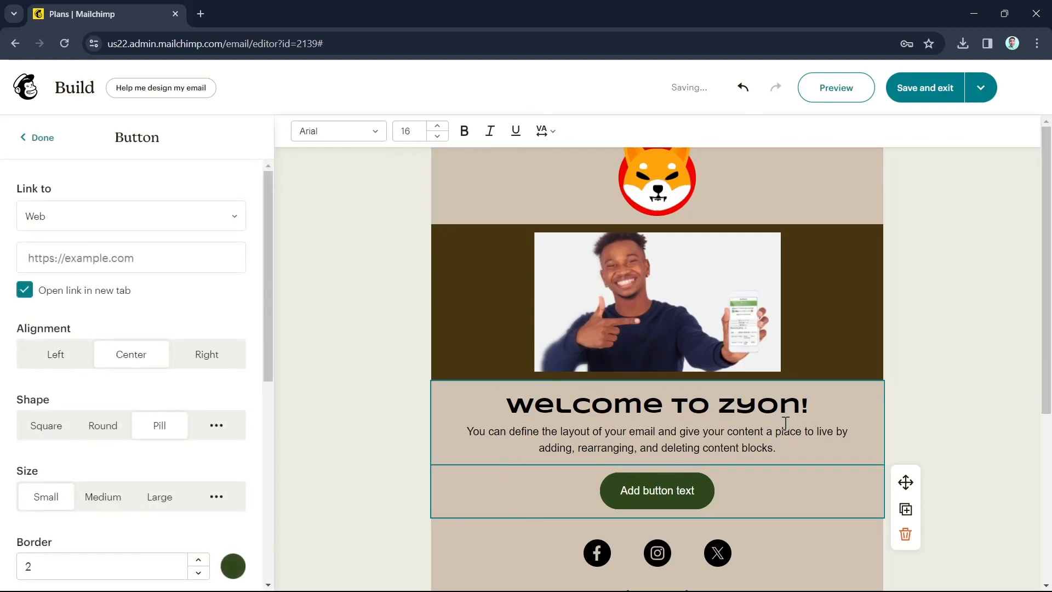
Change the font of the whole paragraph below the welcome heading to Space Mono
{"action": "left_click", "coordinate": [484, 427]}
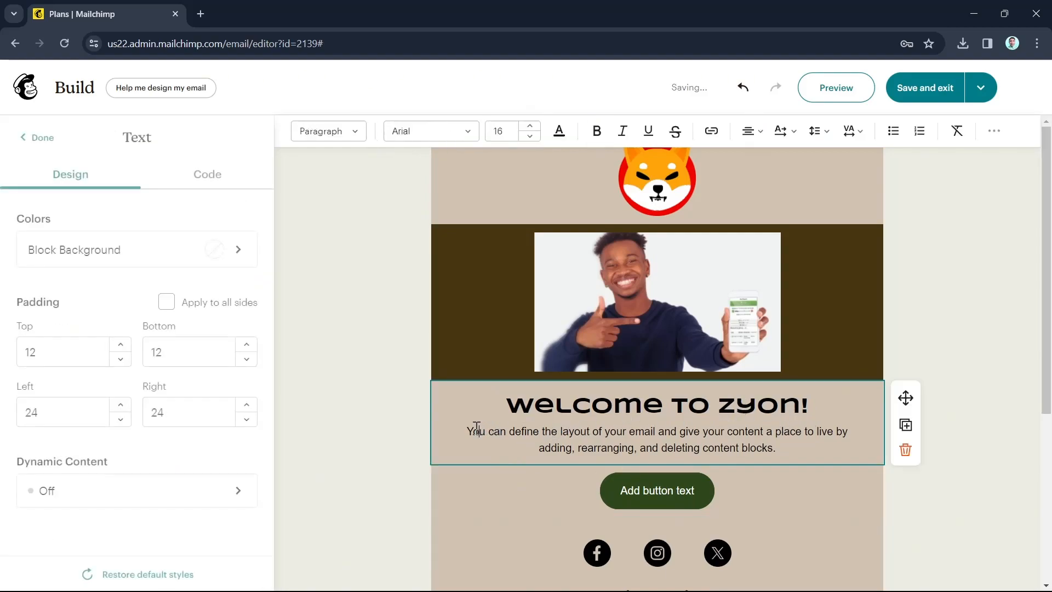
{"action": "left_click_drag", "start_coordinate": [469, 431], "coordinate": [796, 446]}
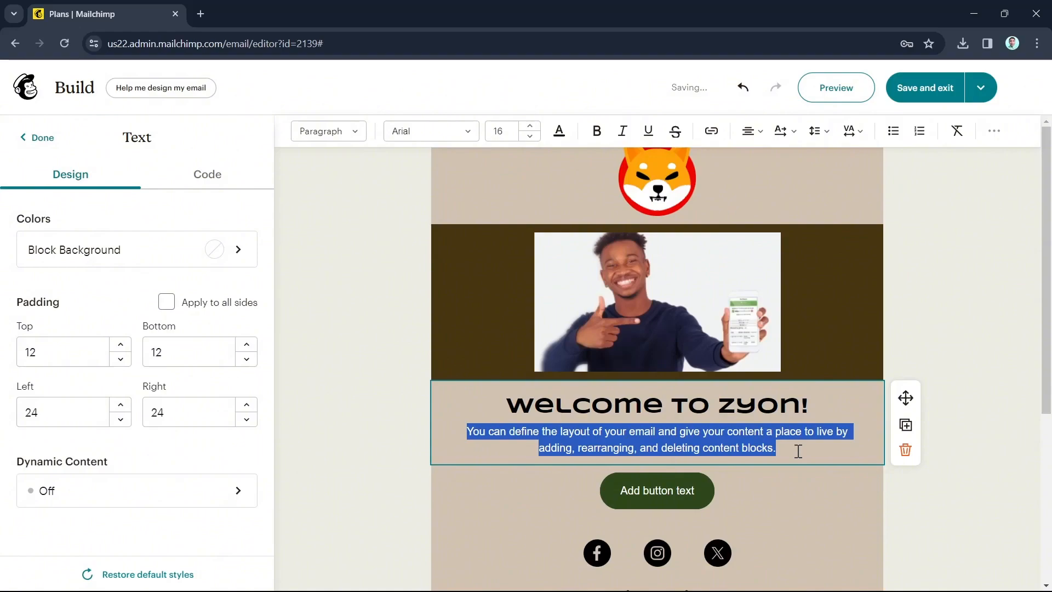
{"action": "left_click", "coordinate": [431, 131]}
{"action": "scroll", "coordinate": [474, 351], "scroll_direction": "down", "scroll_amount": 12}
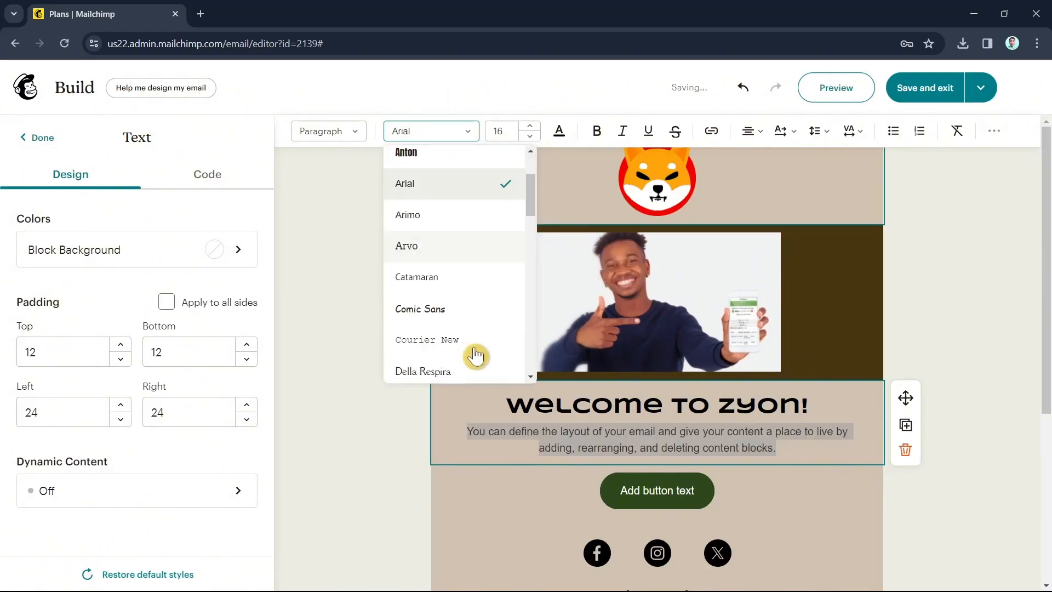
{"action": "scroll", "coordinate": [467, 329], "scroll_direction": "down", "scroll_amount": 5}
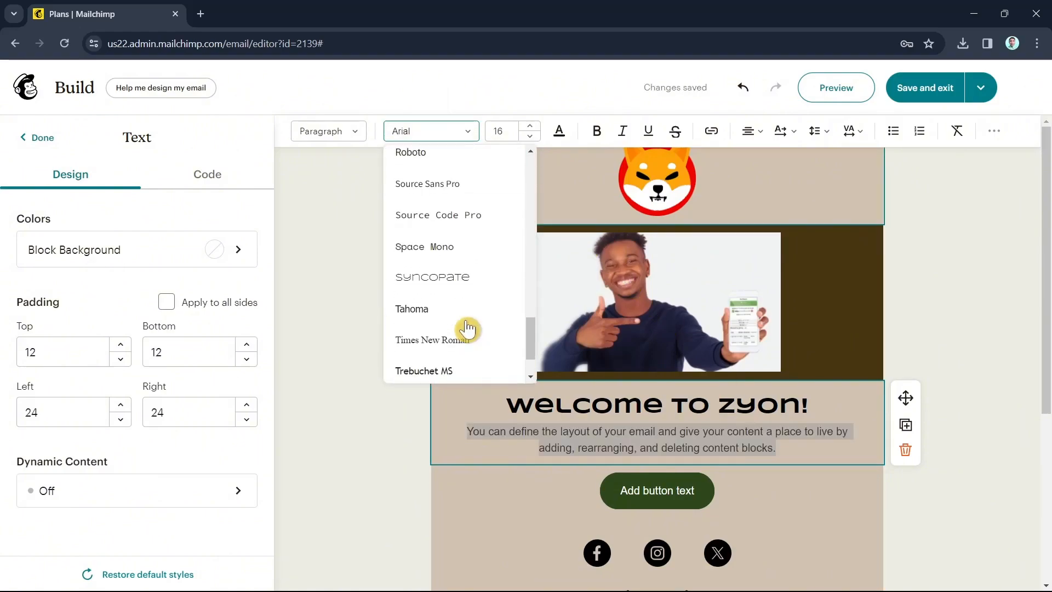
{"action": "left_click", "coordinate": [470, 249]}
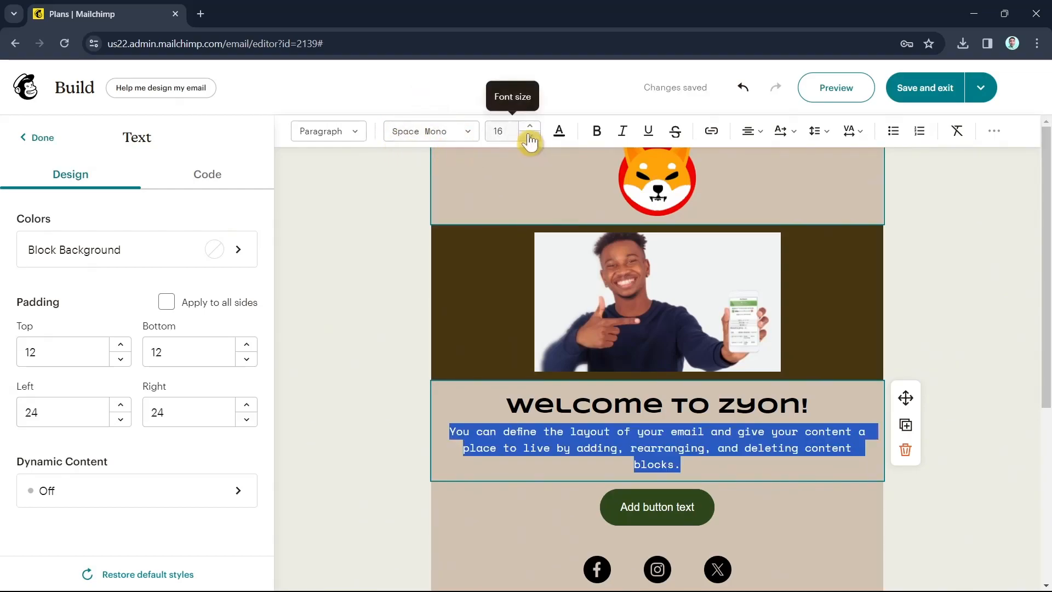
Try a bright yellow text color on the paragraph, and change it to blue
{"action": "left_click", "coordinate": [560, 136]}
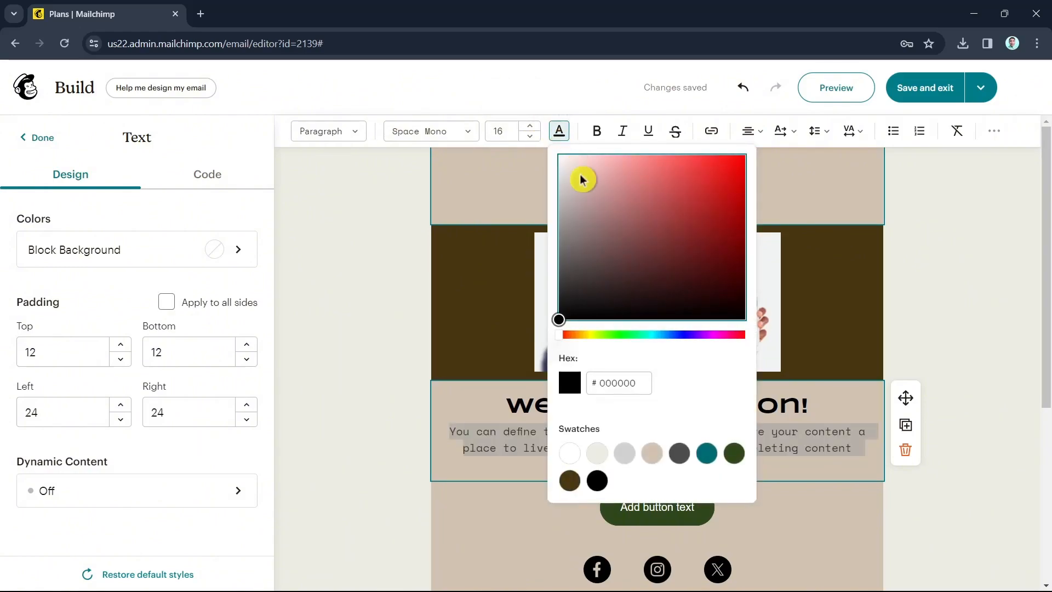
{"action": "left_click", "coordinate": [591, 335]}
{"action": "left_click_drag", "start_coordinate": [593, 338], "coordinate": [588, 339]}
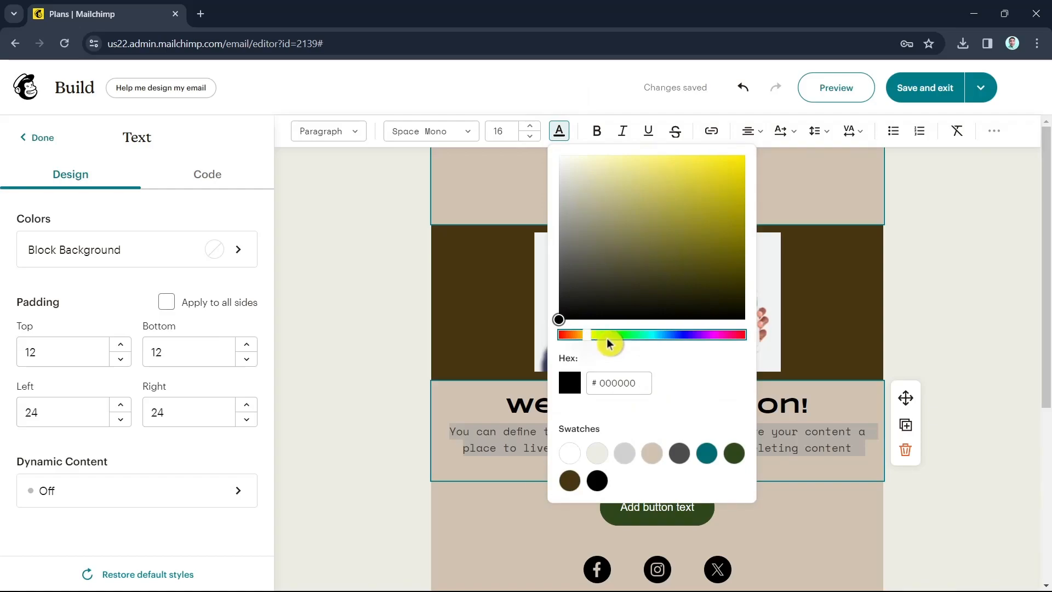
{"action": "left_click_drag", "start_coordinate": [688, 208], "coordinate": [738, 154]}
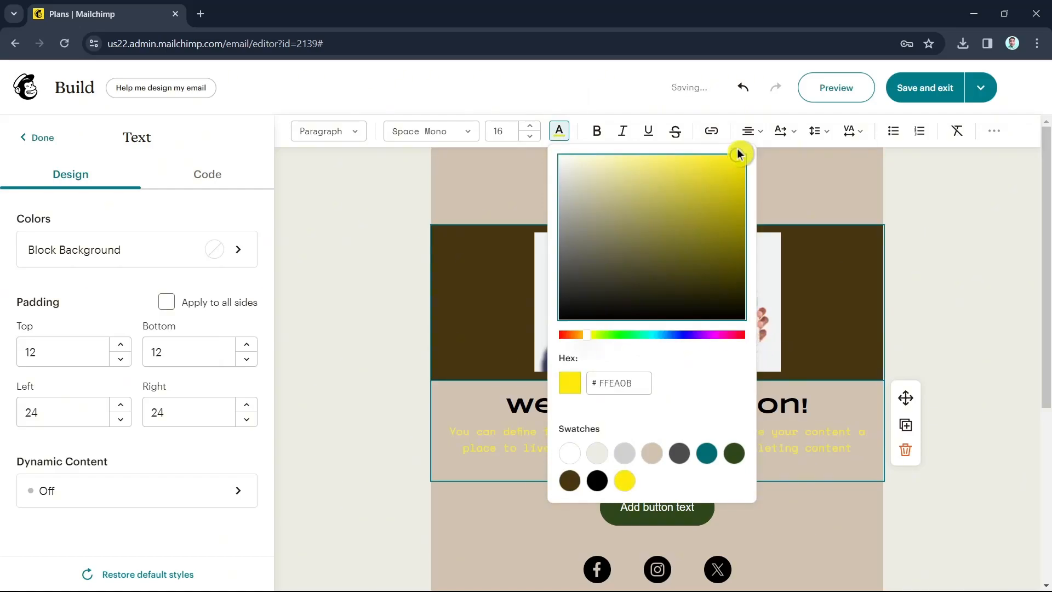
{"action": "mouse_move", "coordinate": [665, 336]}
{"action": "left_mouse_down"}
{"action": "mouse_move", "coordinate": [730, 338]}
{"action": "mouse_move", "coordinate": [684, 329]}
{"action": "left_mouse_up"}
{"action": "left_click", "coordinate": [495, 171]}
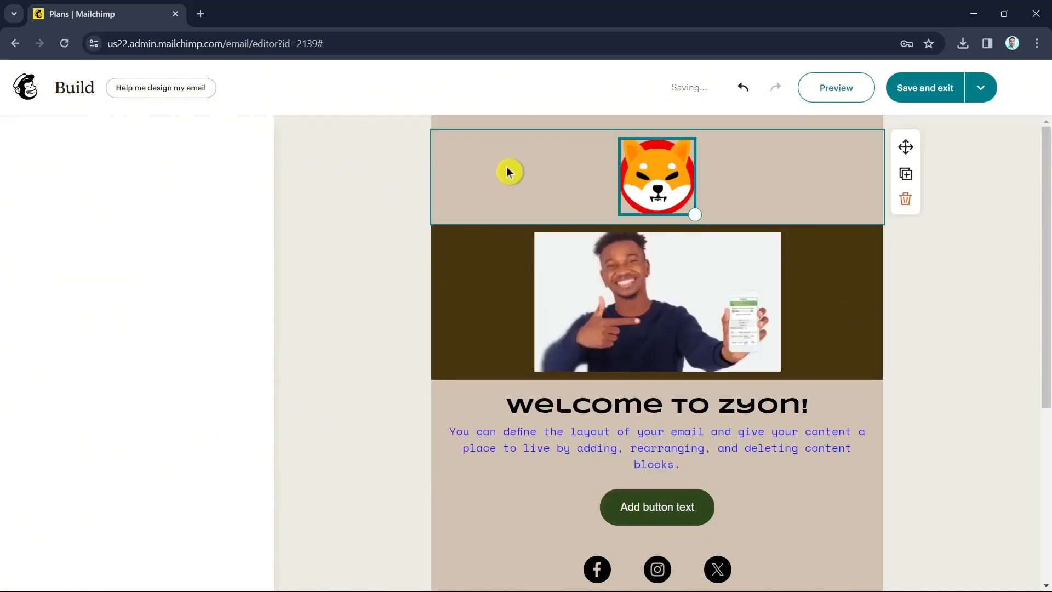
Make the whole blue paragraph bold, try italic on it and turn italic off again, and leave the text block
{"action": "double_click", "coordinate": [580, 446]}
{"action": "left_click", "coordinate": [579, 446]}
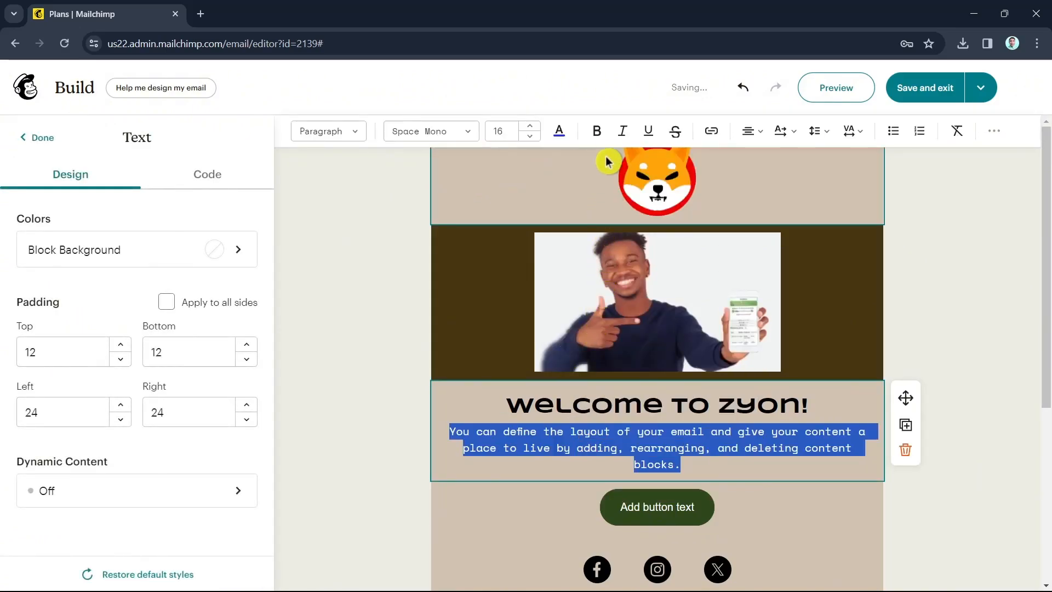
{"action": "left_click", "coordinate": [599, 133]}
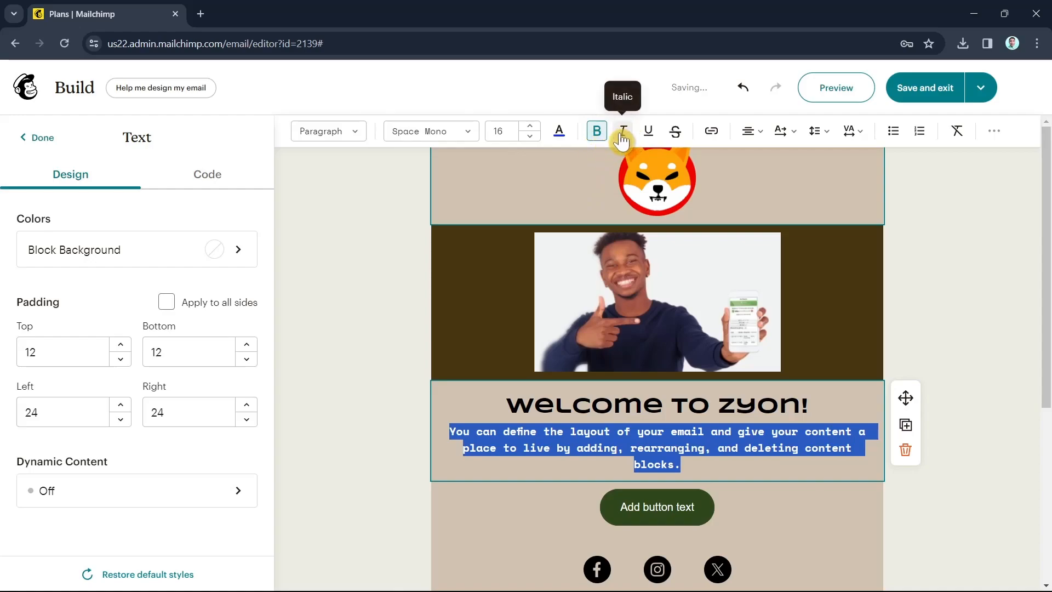
{"action": "left_click", "coordinate": [624, 139]}
{"action": "left_click", "coordinate": [625, 137]}
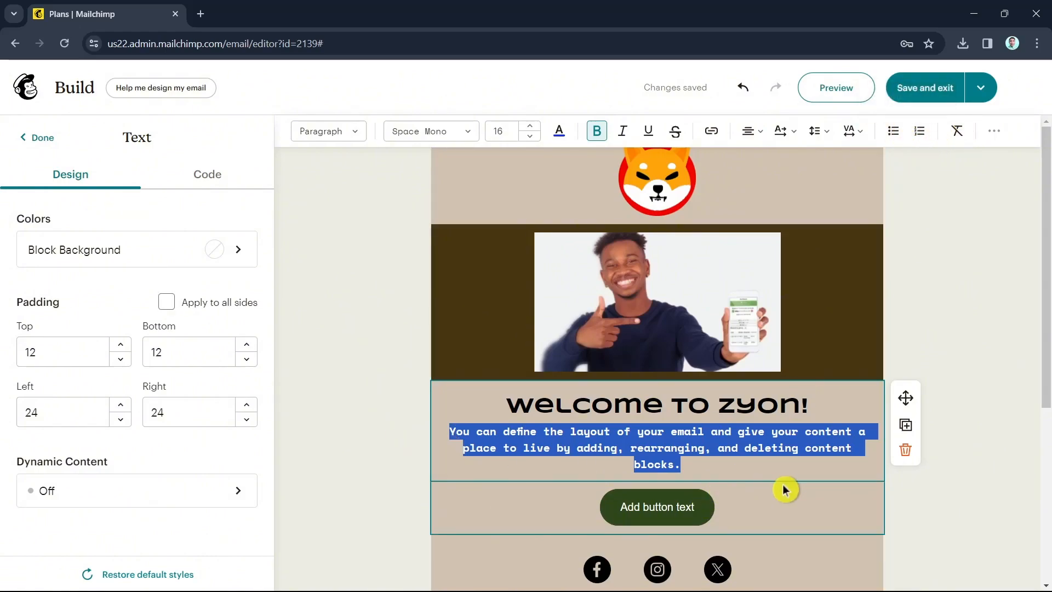
{"action": "left_click", "coordinate": [795, 512]}
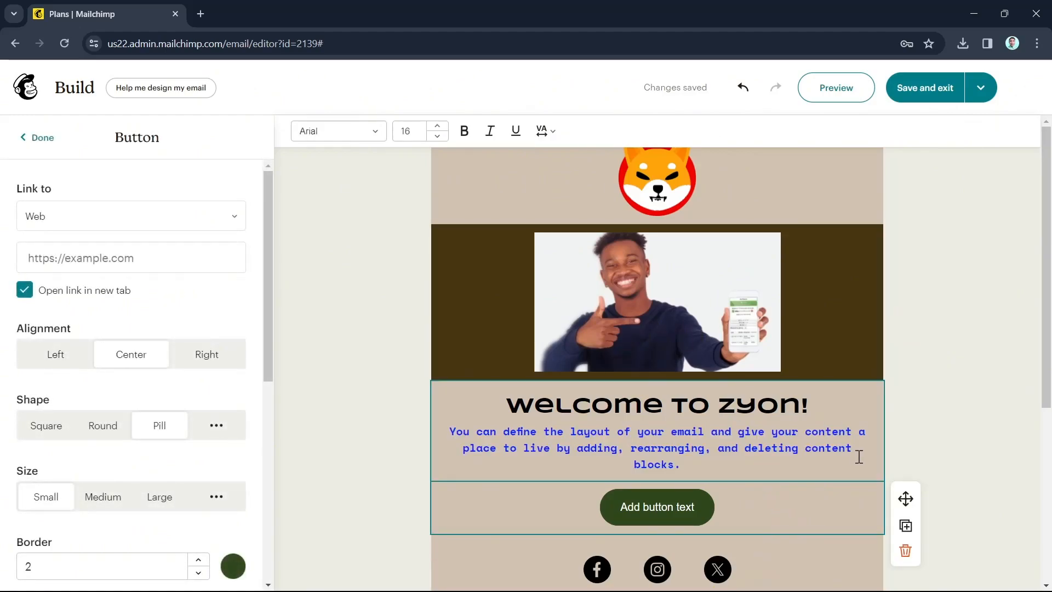
Change the text color of the whole paragraph below the welcome heading to near-black #060606, and leave the text block
{"action": "scroll", "coordinate": [755, 378], "scroll_direction": "down", "scroll_amount": 2}
{"action": "scroll", "coordinate": [714, 425], "scroll_direction": "up", "scroll_amount": 2}
{"action": "left_click_drag", "start_coordinate": [614, 453], "coordinate": [447, 431]}
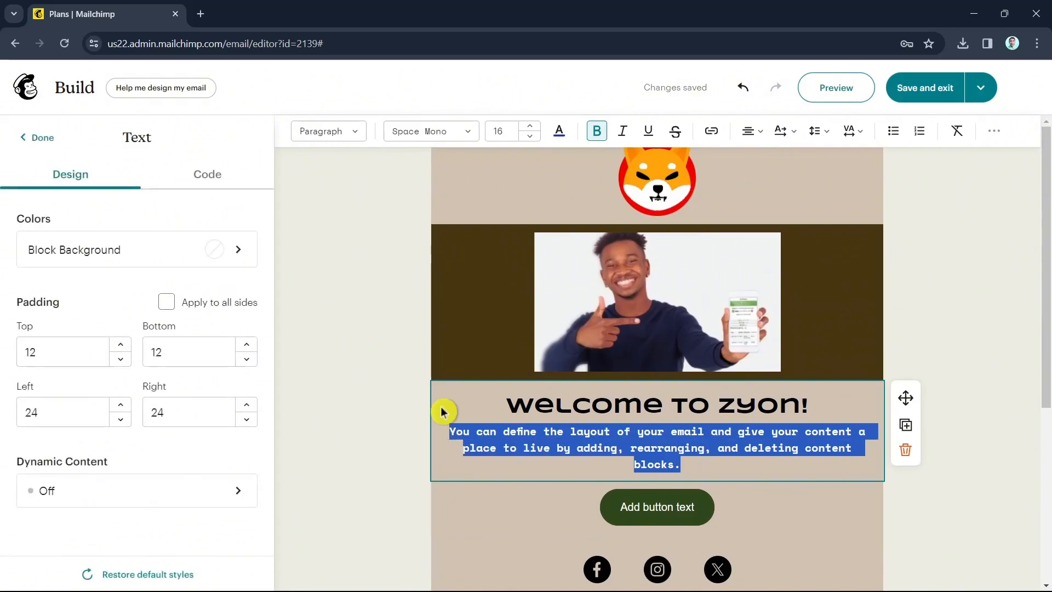
{"action": "left_click", "coordinate": [560, 132]}
{"action": "left_click_drag", "start_coordinate": [569, 308], "coordinate": [533, 333]}
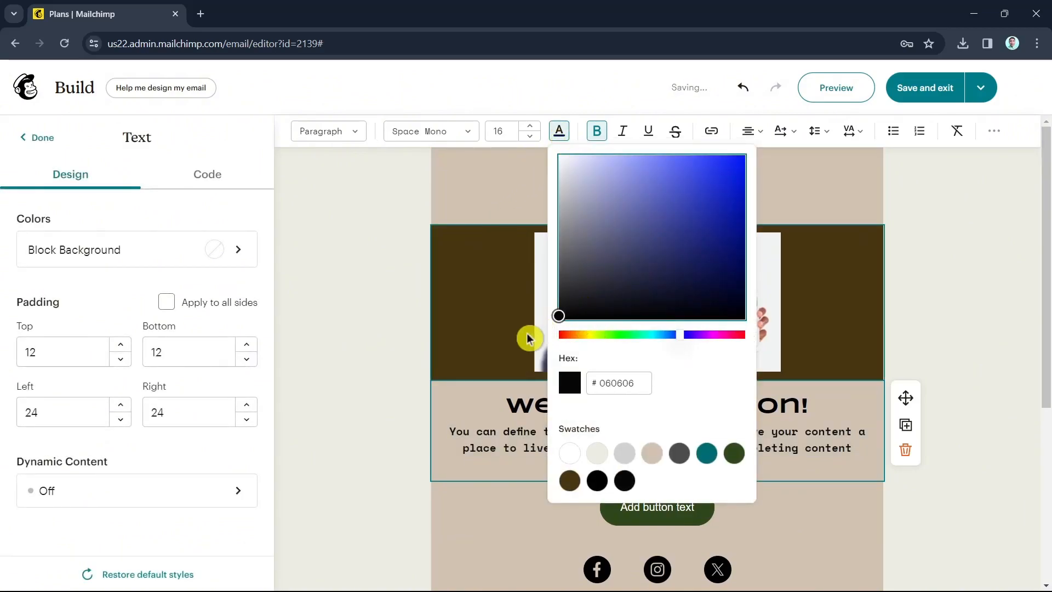
{"action": "left_click", "coordinate": [530, 488]}
{"action": "left_click", "coordinate": [530, 525]}
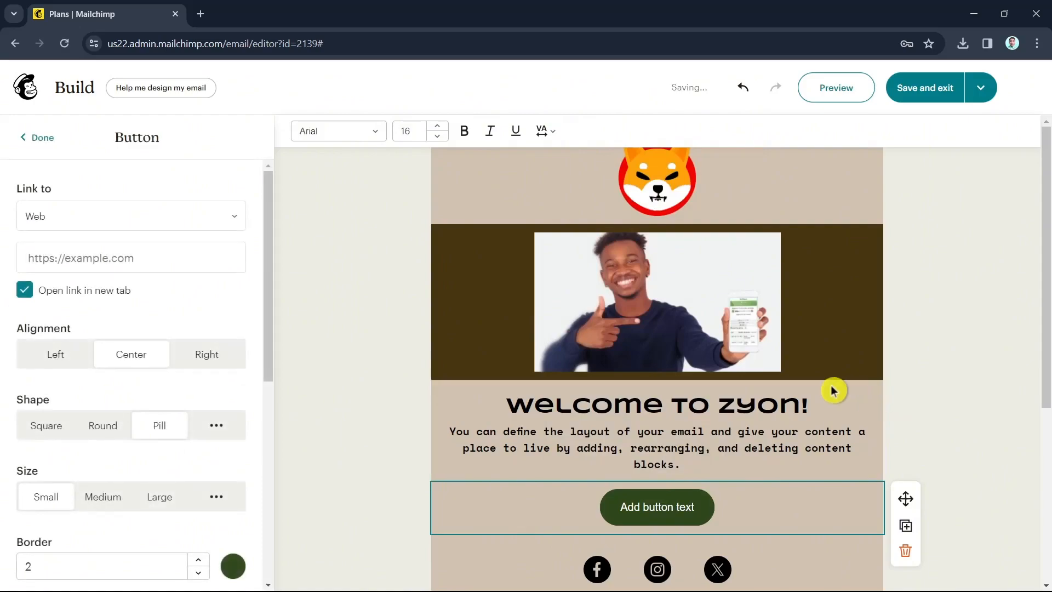
Replace the placeholder paragraph below the heading with "Hey there, thank you for joining Zyon."
{"action": "scroll", "coordinate": [835, 339], "scroll_direction": "down", "scroll_amount": 4}
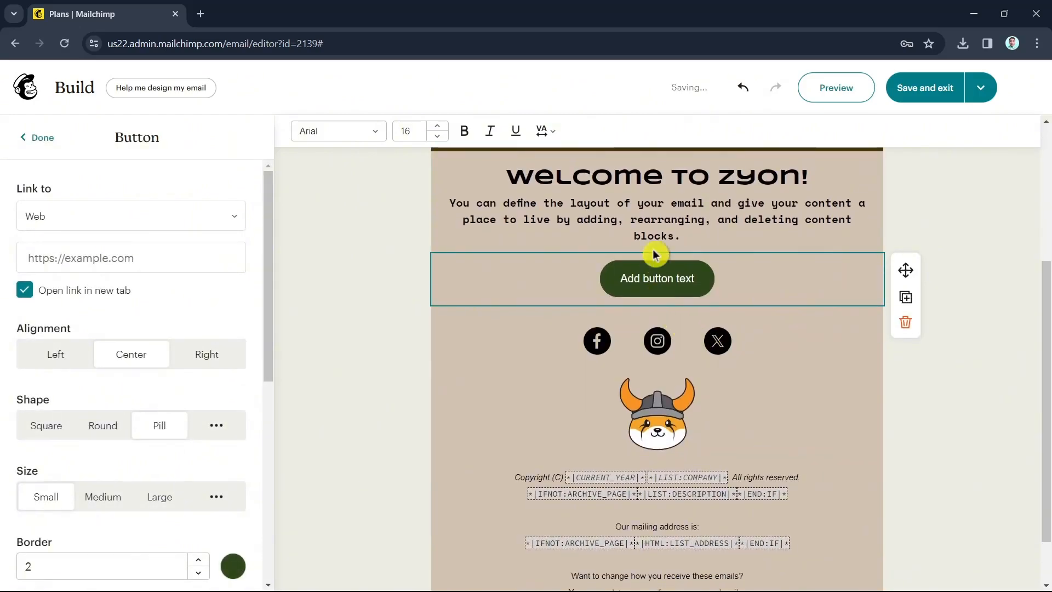
{"action": "scroll", "coordinate": [655, 329], "scroll_direction": "up", "scroll_amount": 2}
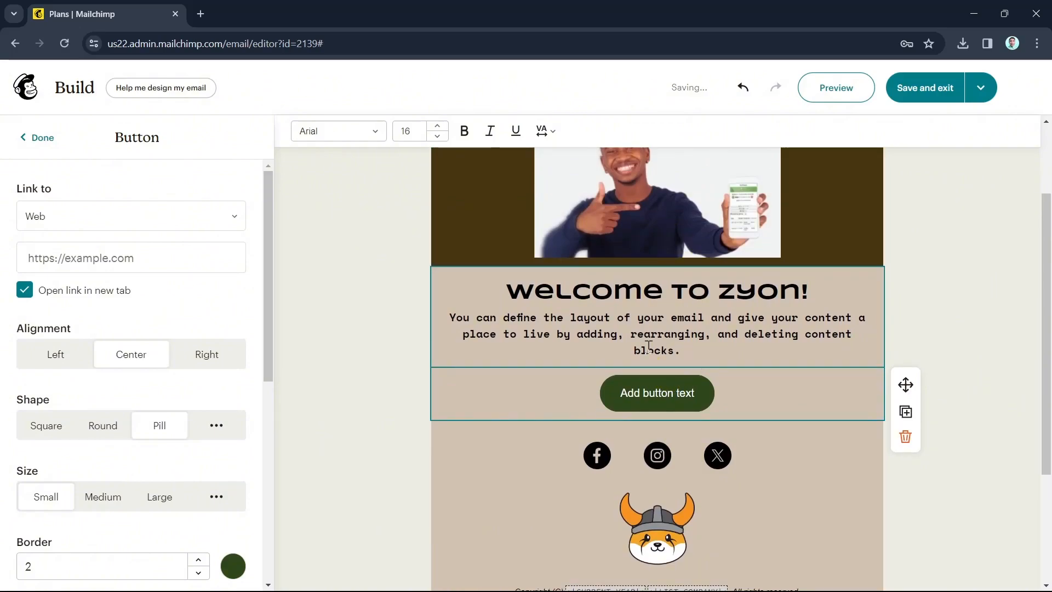
{"action": "left_click_drag", "start_coordinate": [679, 351], "coordinate": [467, 319]}
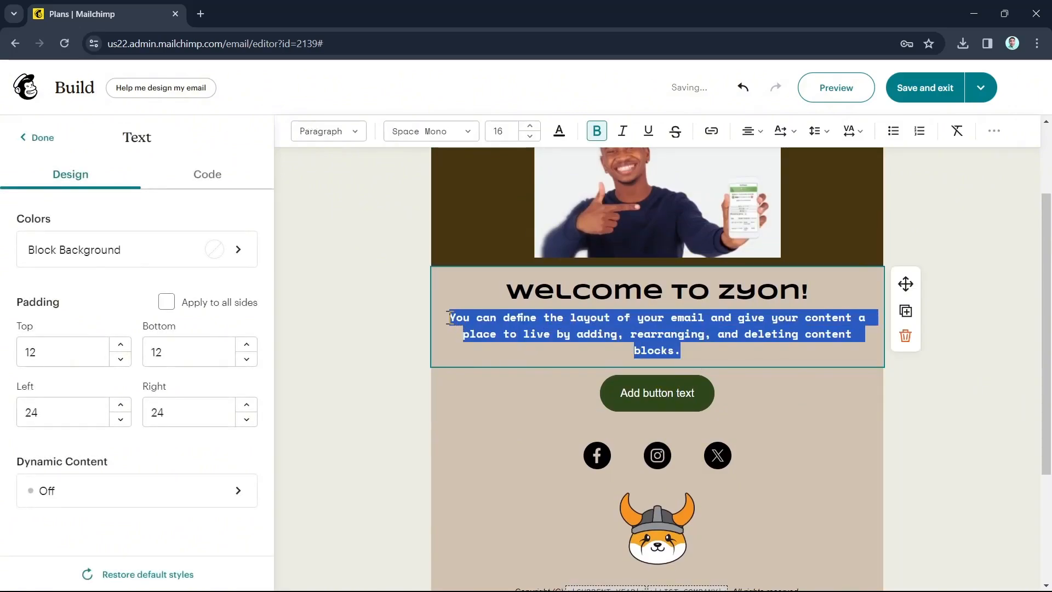
{"action": "type", "text": "Hey there,"}
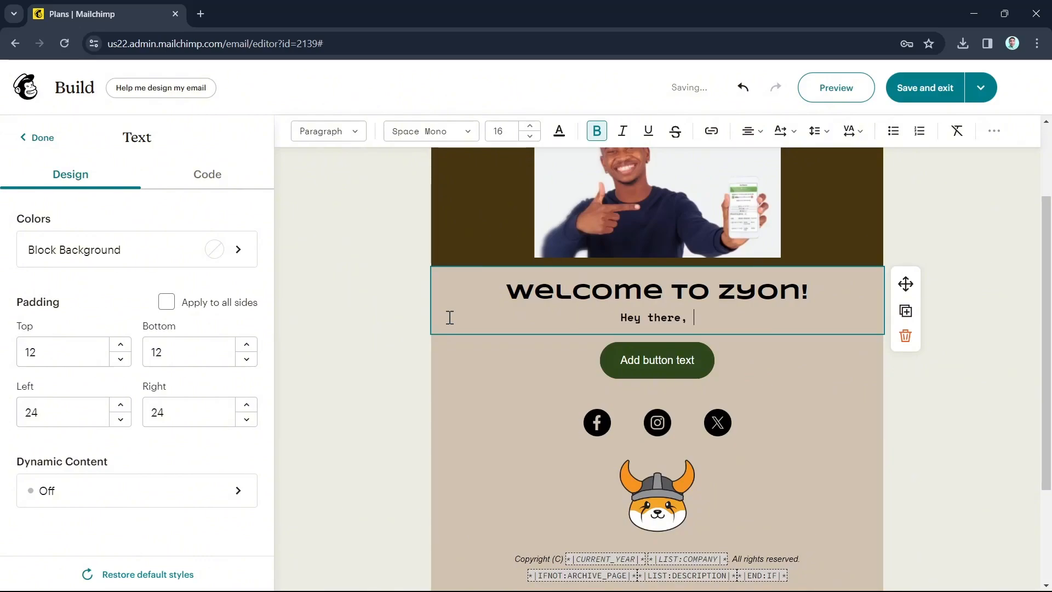
{"action": "type", "text": "ank you fp"}
{"action": "key", "text": "BackSpace"}
{"action": "type", "text": "or joining Zyon"}
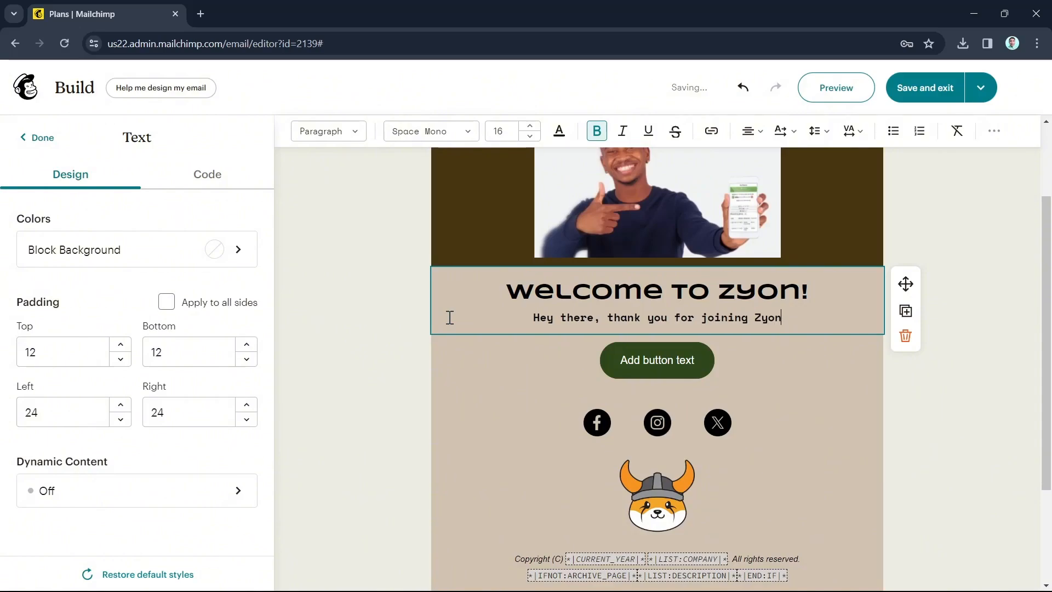
{"action": "type", "text": ". "}
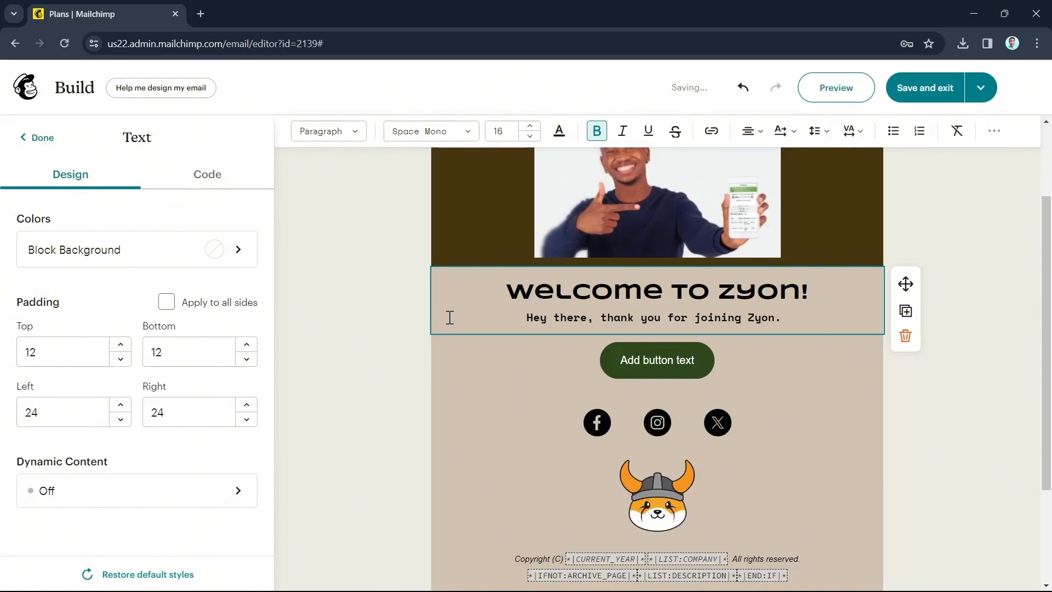
Continue the paragraph with "We here at Zyon, focus on personal styles and aesthetic design"
{"action": "type", "text": "We"}
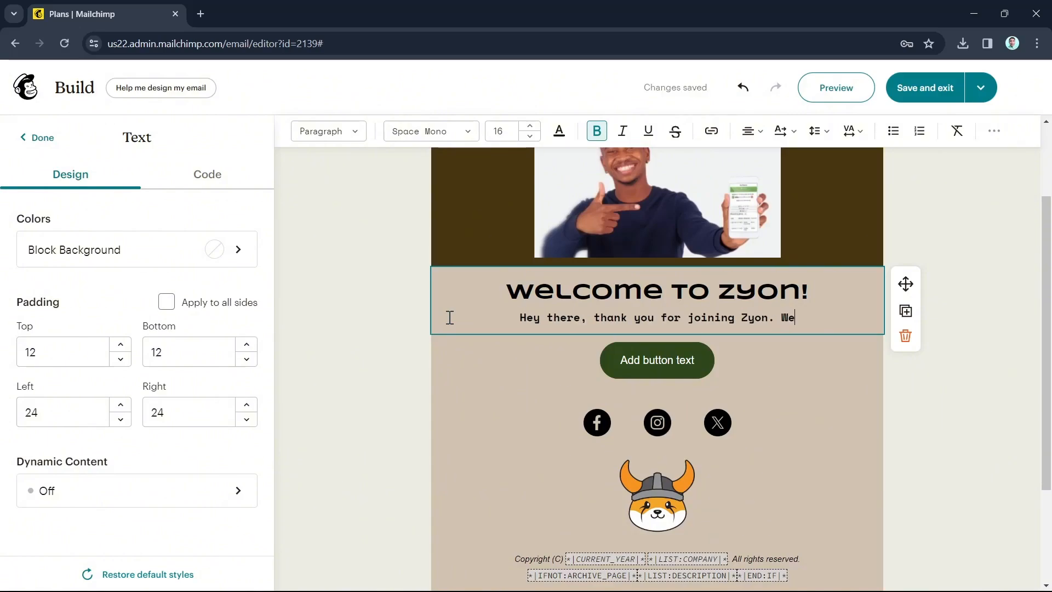
{"action": "type", "text": " here at"}
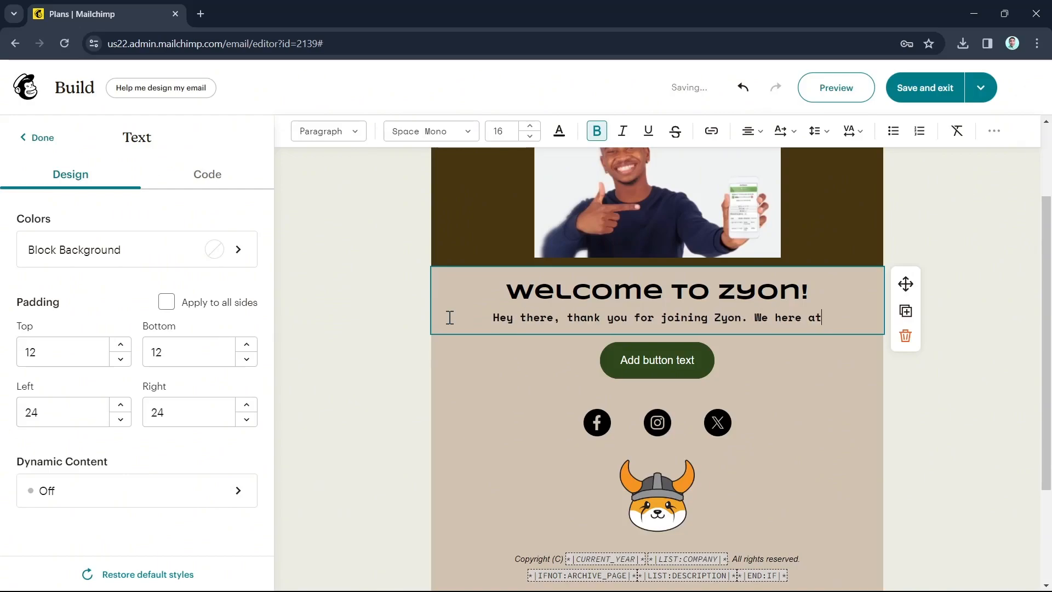
{"action": "type", "text": " Zyon"}
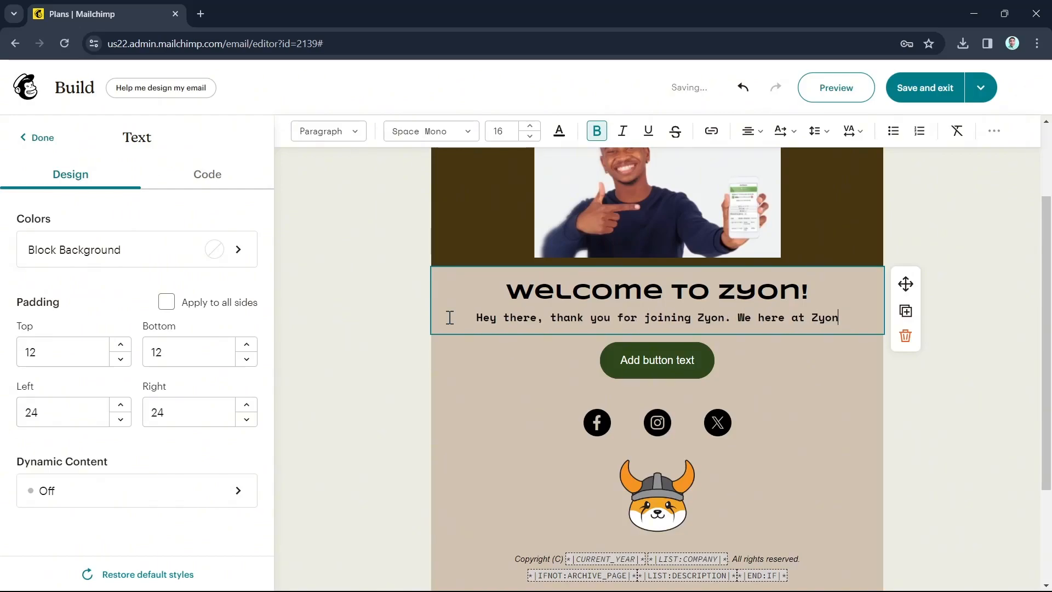
{"action": "type", "text": ", focus "}
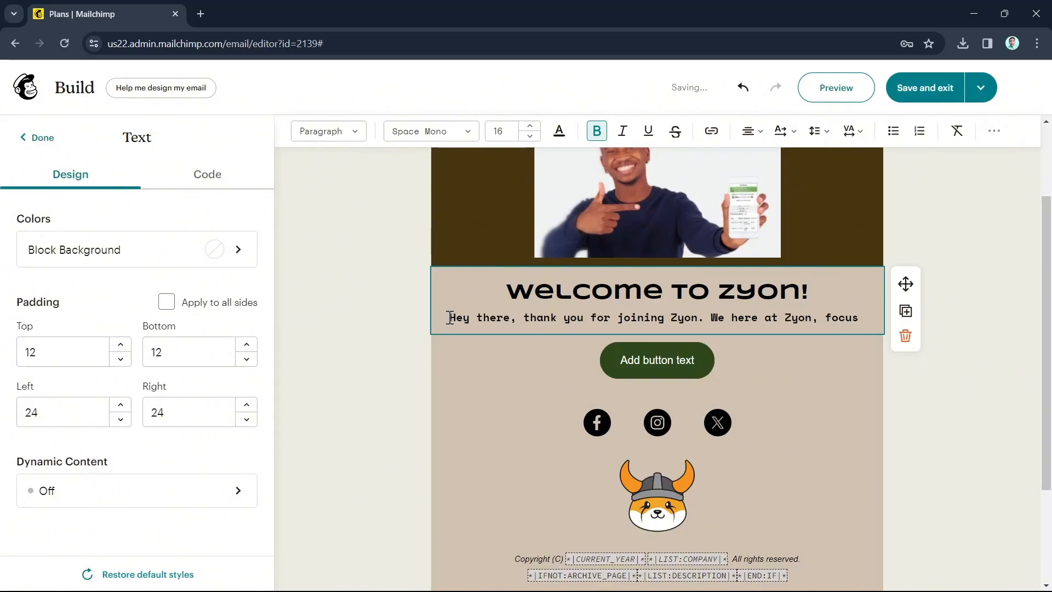
{"action": "type", "text": "on personal sty"}
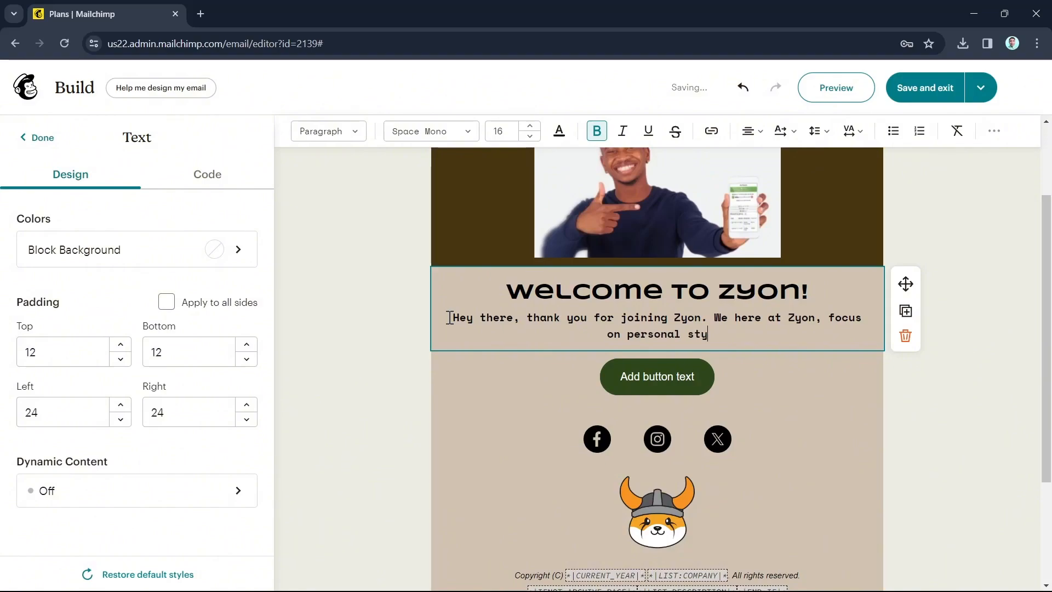
{"action": "type", "text": "les and aesthetic"}
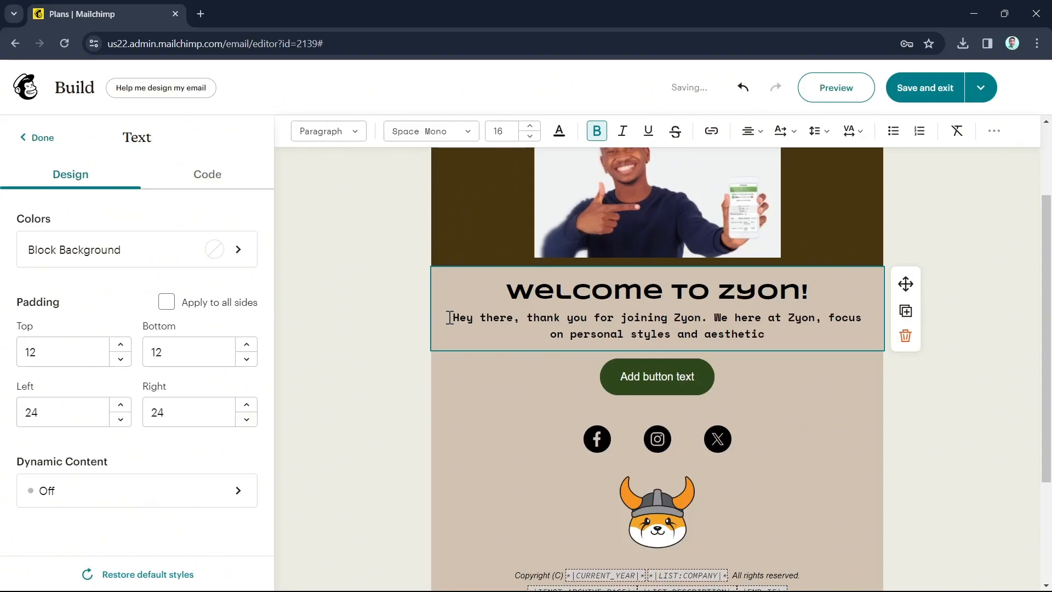
{"action": "type", "text": " design"}
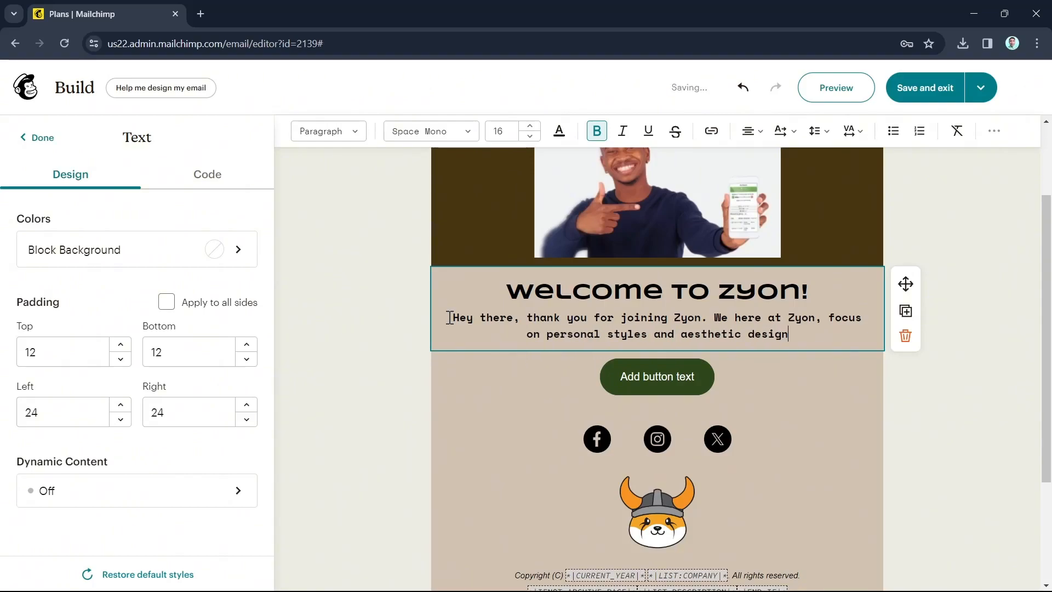
End that sentence with a period and add "We will show you how to build your own email template." to the paragraph
{"action": "type", "text": ". We will show"}
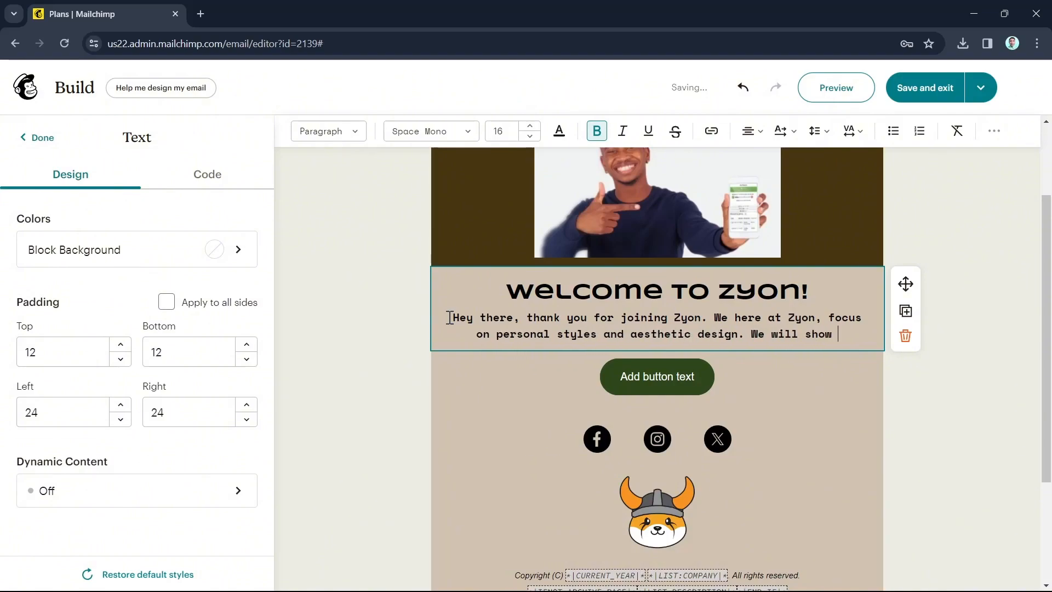
{"action": "type", "text": " you how to build"}
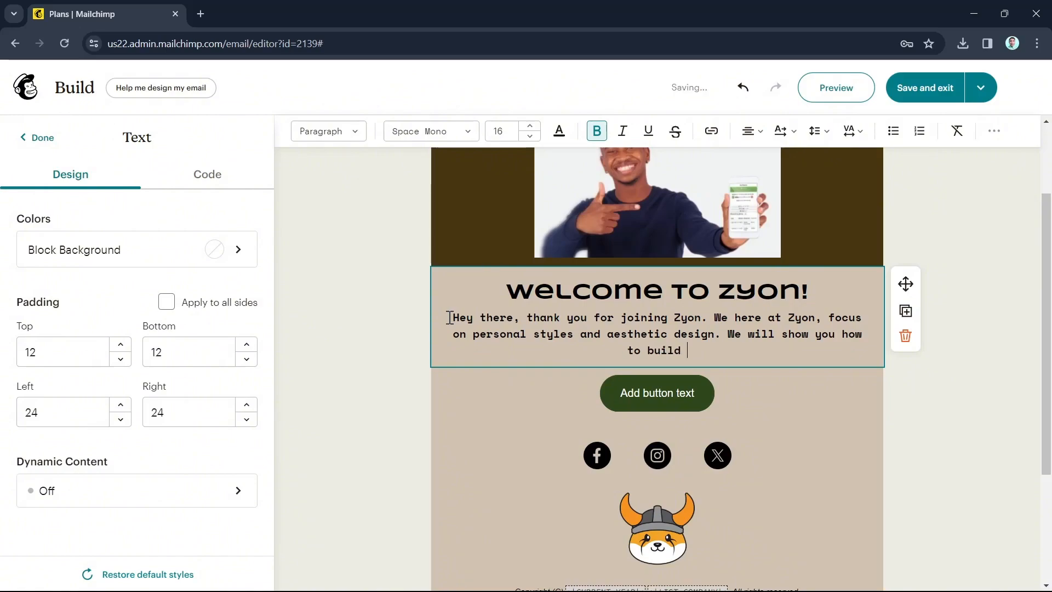
{"action": "type", "text": "your own em"}
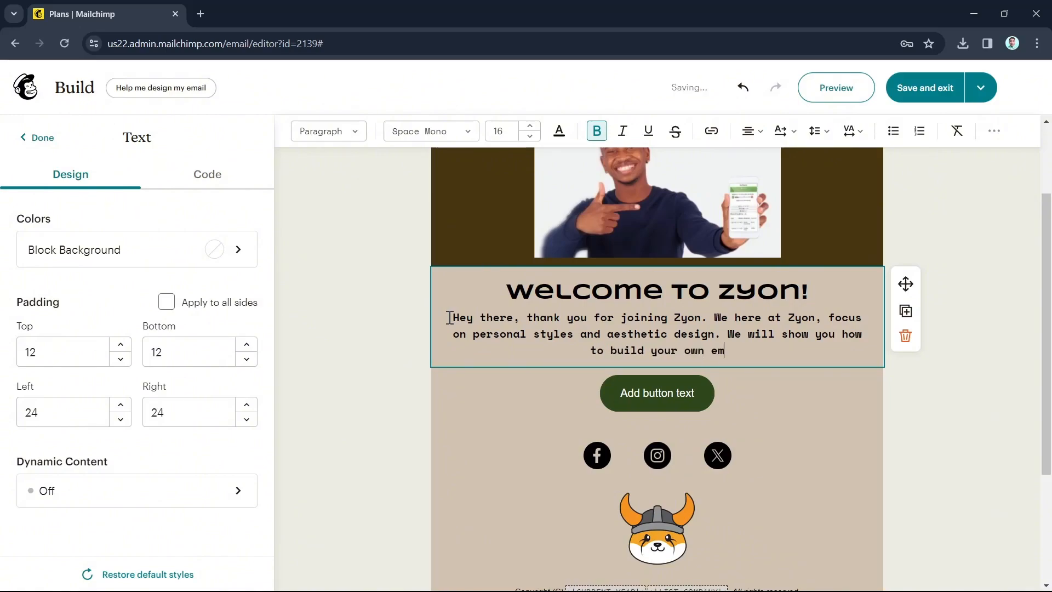
{"action": "type", "text": "ail template"}
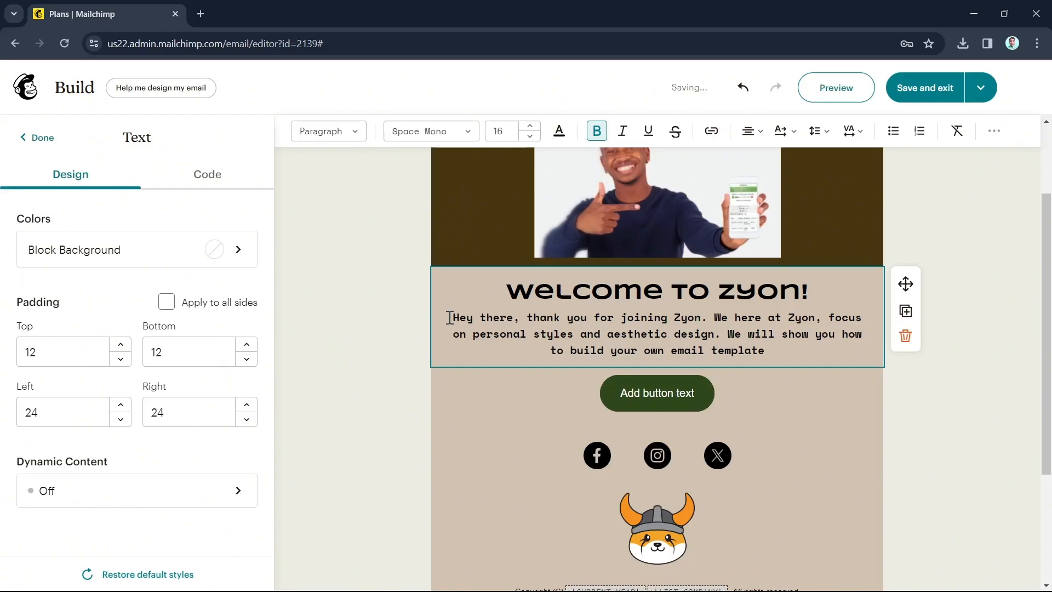
{"action": "type", "text": "."}
Replace the placeholder label of the button below the paragraph with "Shop Now"
{"action": "scroll", "coordinate": [641, 371], "scroll_direction": "up", "scroll_amount": 2}
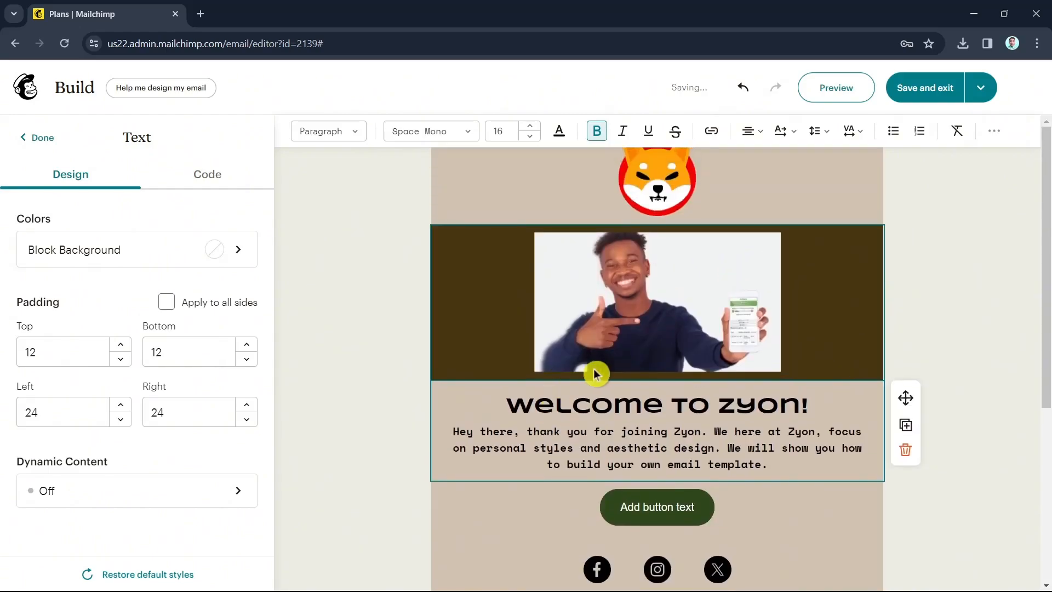
{"action": "scroll", "coordinate": [679, 359], "scroll_direction": "down", "scroll_amount": 4}
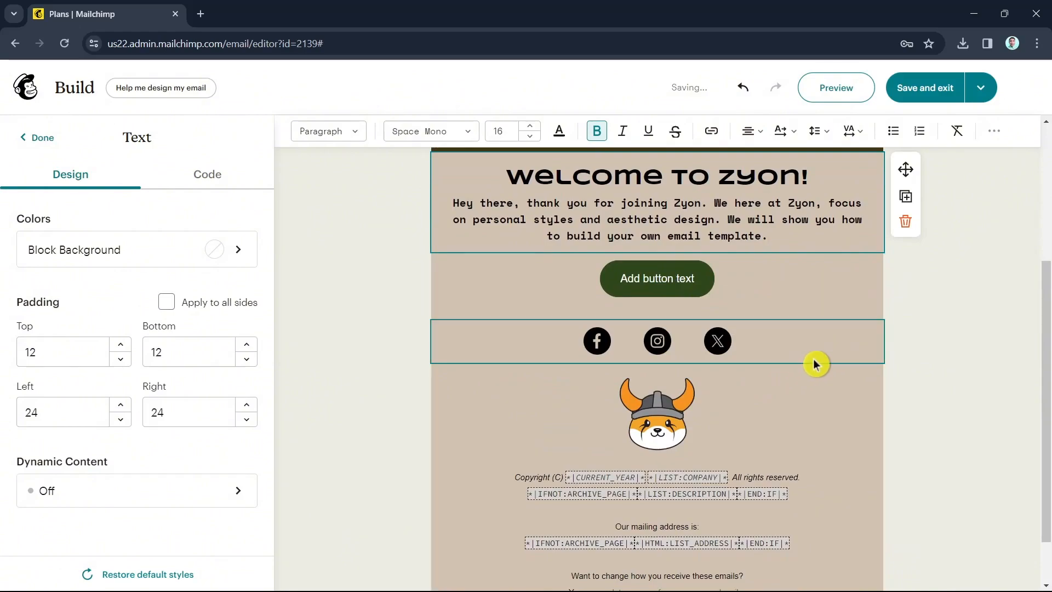
{"action": "left_click", "coordinate": [679, 278]}
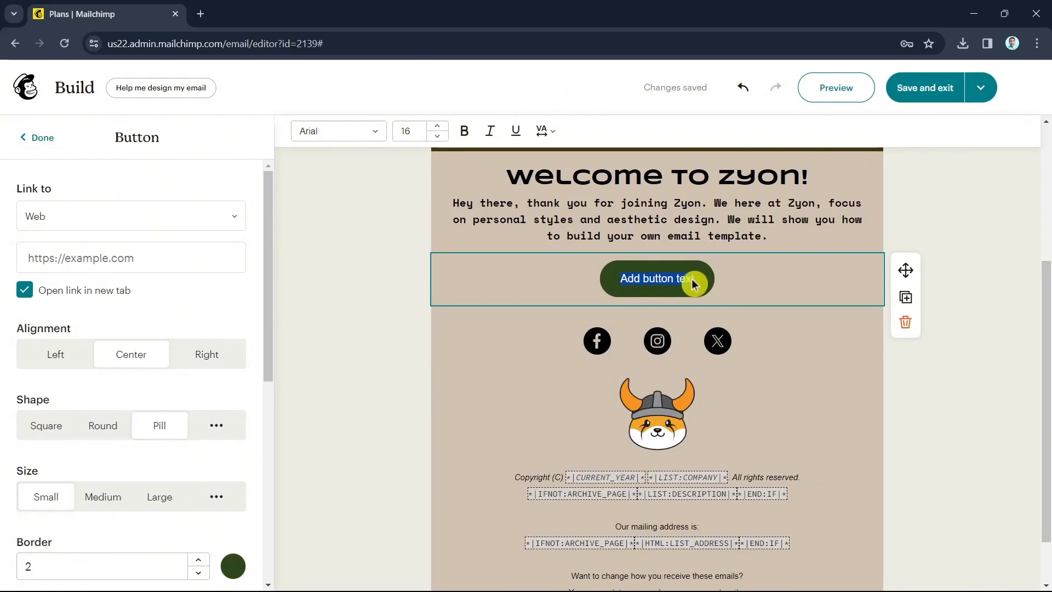
{"action": "type", "text": "Shop"}
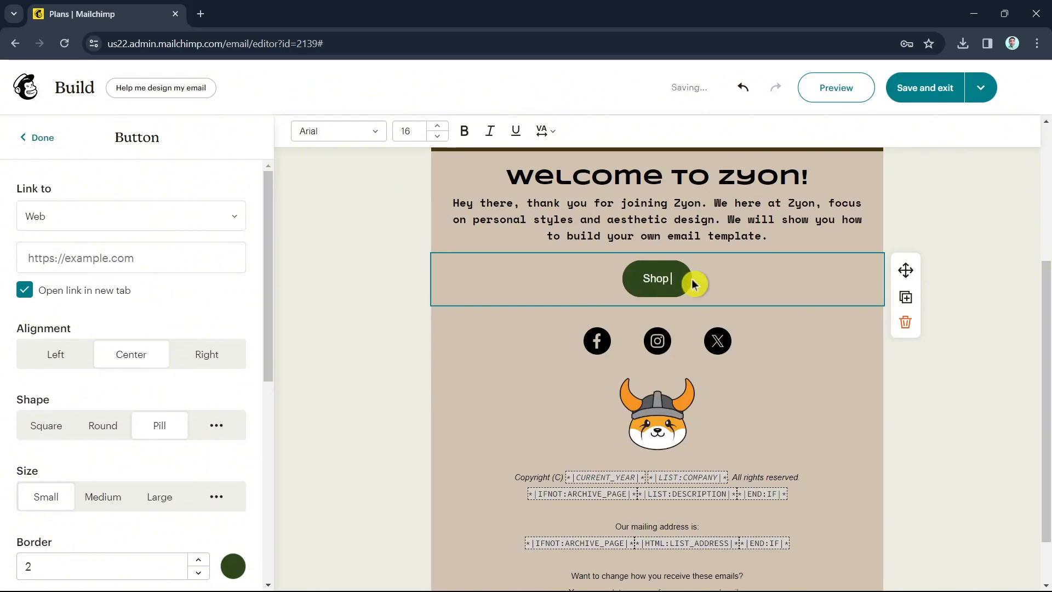
{"action": "type", "text": " Now"}
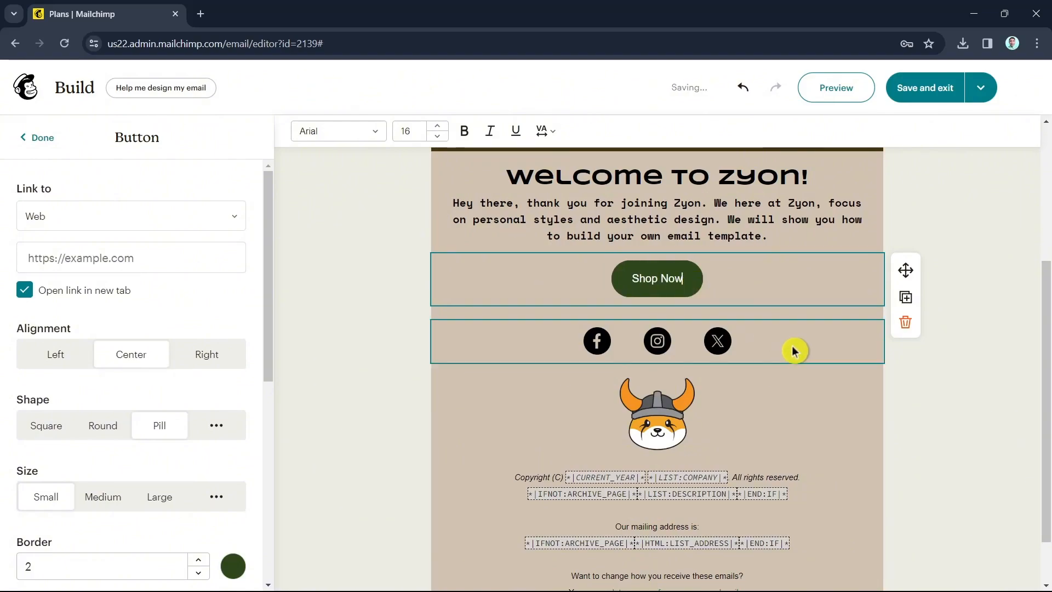
Try Landing page as the Shop Now button's link type, and set it back to Web
{"action": "left_click", "coordinate": [117, 220]}
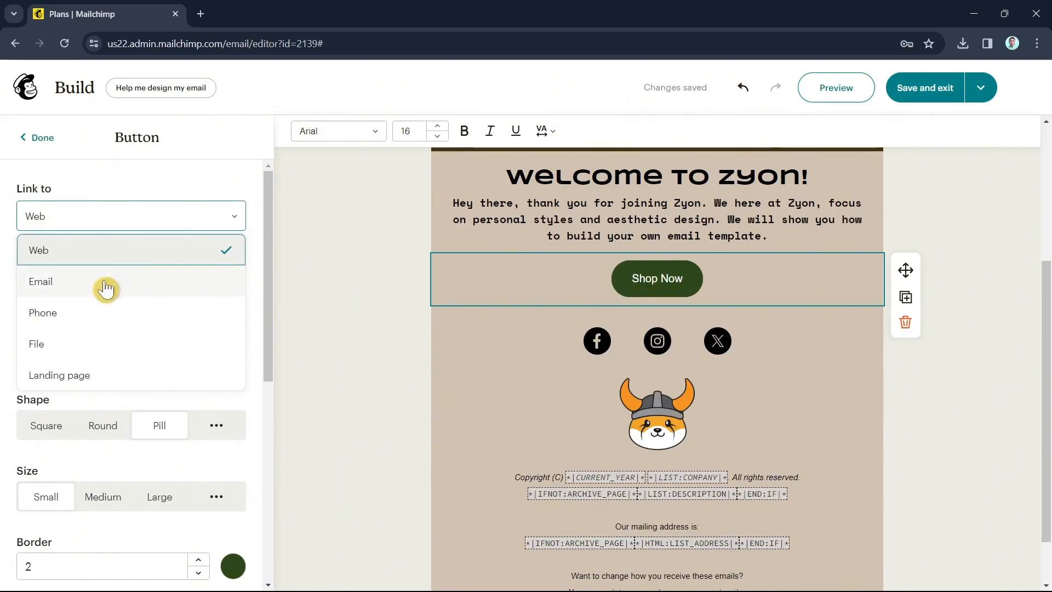
{"action": "left_click", "coordinate": [126, 378]}
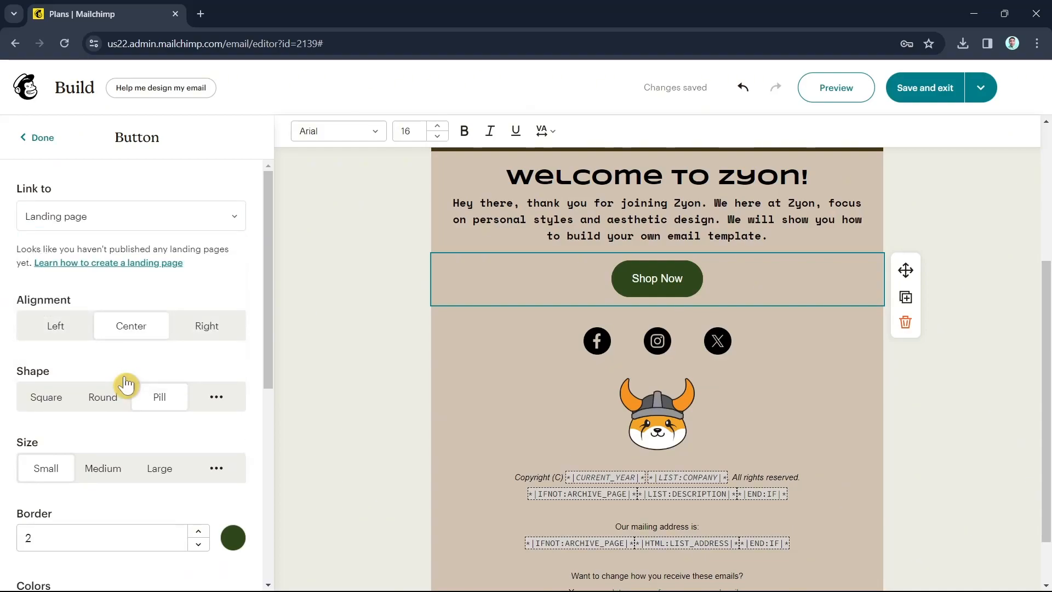
{"action": "left_click", "coordinate": [105, 216]}
{"action": "left_click", "coordinate": [128, 379]}
{"action": "left_click", "coordinate": [87, 219]}
{"action": "left_click", "coordinate": [85, 253]}
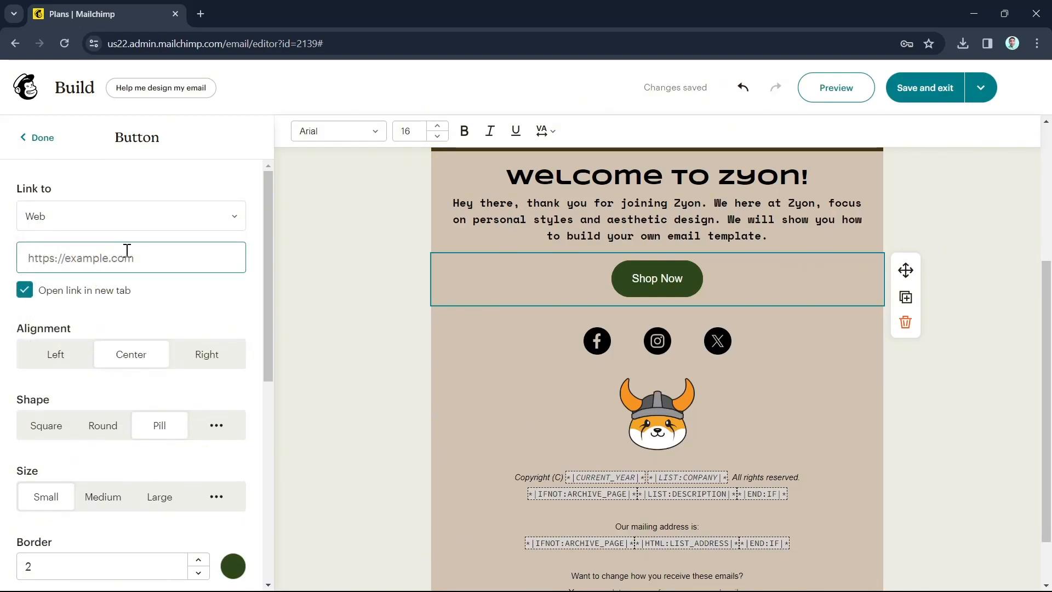
Try left and right alignment on the Shop Now button, and return it to center
{"action": "left_click", "coordinate": [75, 361]}
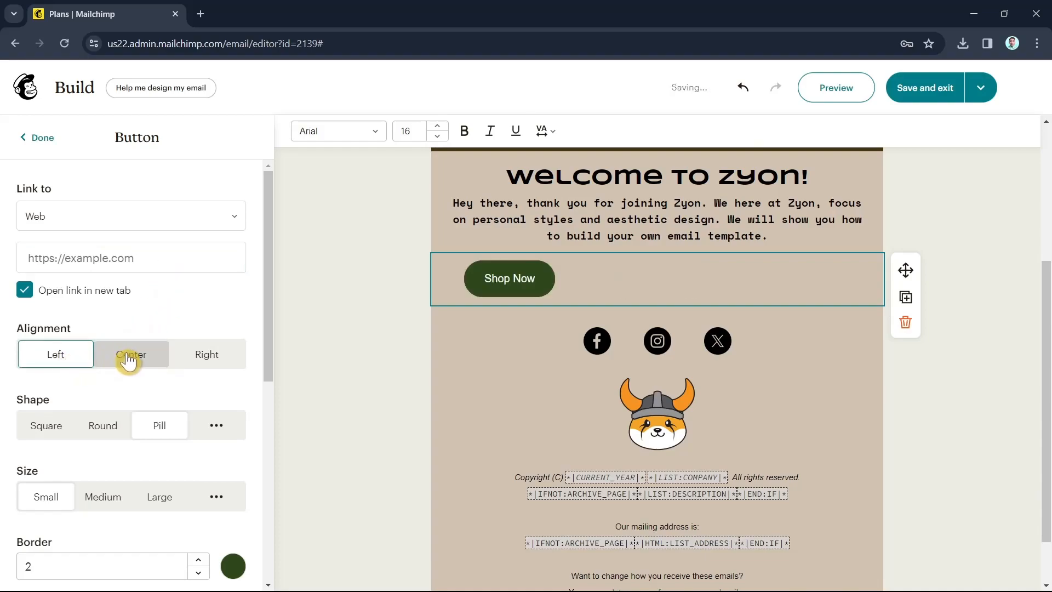
{"action": "left_click", "coordinate": [129, 360]}
{"action": "left_click", "coordinate": [207, 360]}
{"action": "left_click", "coordinate": [137, 362]}
Try the Round and Pill shapes on the Shop Now button, and set its shape to Square
{"action": "scroll", "coordinate": [136, 403], "scroll_direction": "down", "scroll_amount": 2}
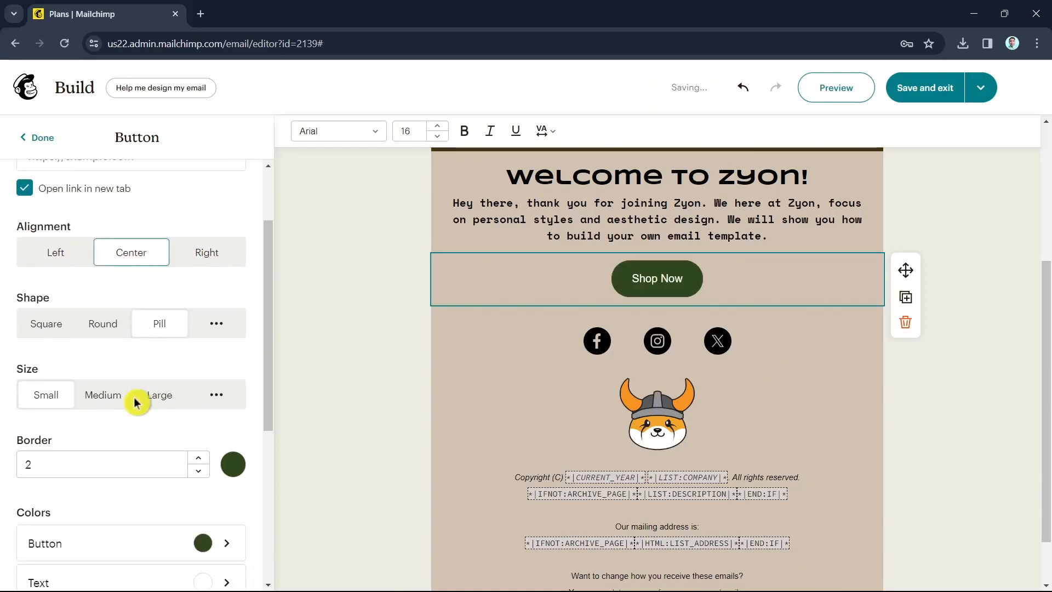
{"action": "left_click", "coordinate": [46, 313]}
{"action": "left_click", "coordinate": [93, 323]}
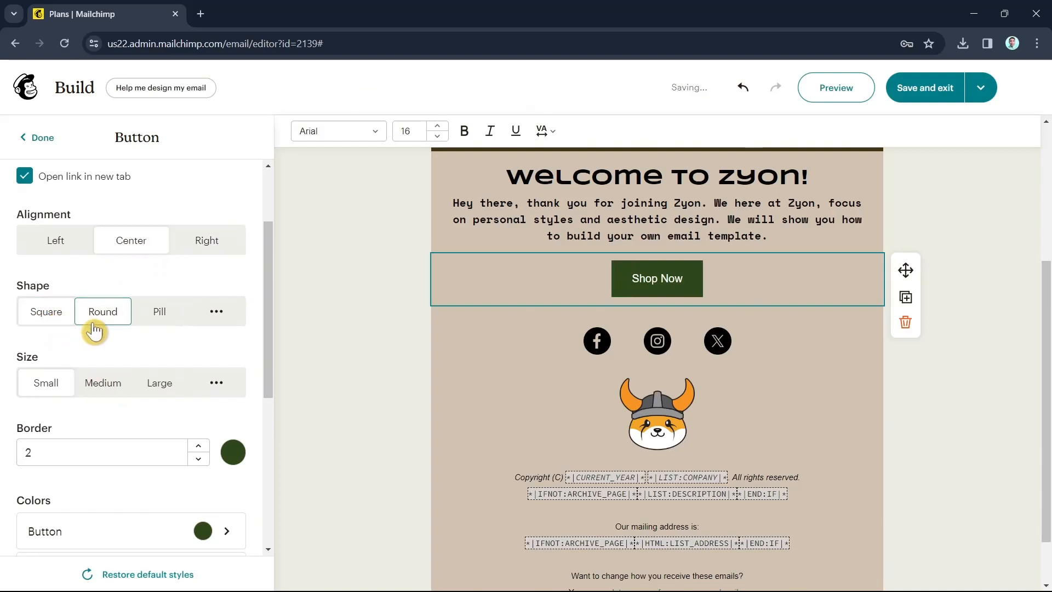
{"action": "left_click", "coordinate": [142, 314]}
{"action": "left_click", "coordinate": [44, 315]}
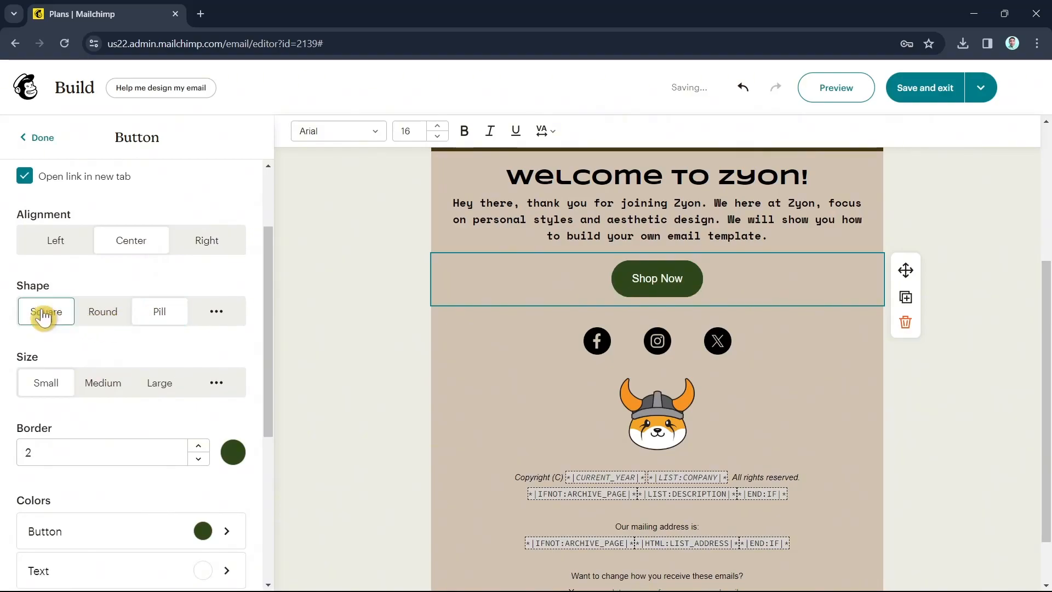
Increase the Shop Now button's border thickness to 9
{"action": "scroll", "coordinate": [582, 438], "scroll_direction": "up", "scroll_amount": 4}
{"action": "scroll", "coordinate": [575, 433], "scroll_direction": "down", "scroll_amount": 4}
{"action": "scroll", "coordinate": [164, 446], "scroll_direction": "down", "scroll_amount": 2}
{"action": "left_click", "coordinate": [203, 335]}
{"action": "left_click", "coordinate": [203, 335]}
{"action": "left_click", "coordinate": [202, 334]}
{"action": "left_click", "coordinate": [203, 335]}
{"action": "left_click", "coordinate": [203, 334]}
{"action": "left_click", "coordinate": [203, 334]}
{"action": "left_click", "coordinate": [203, 334]}
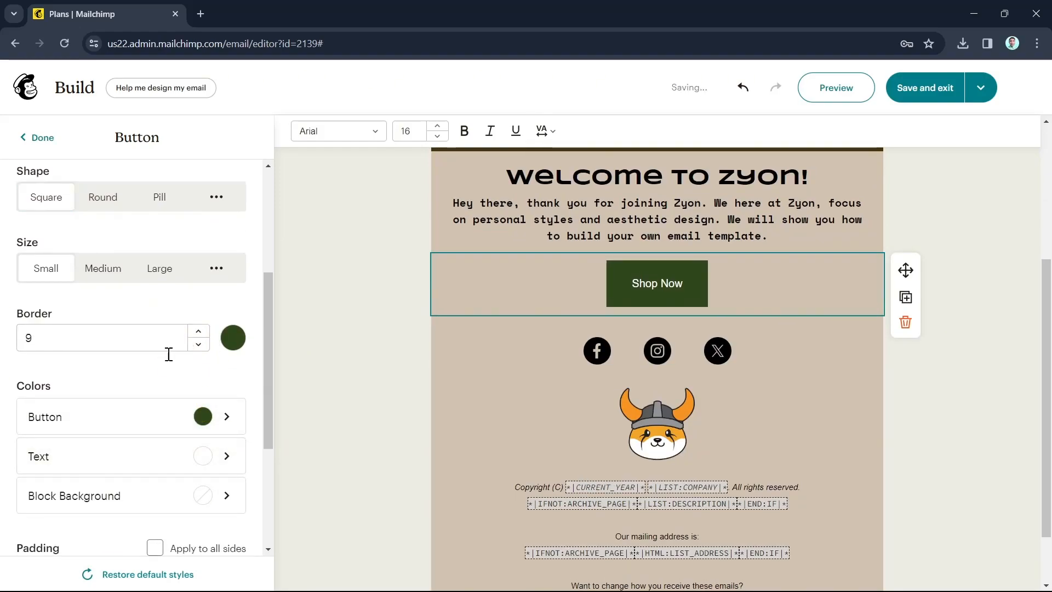
Change the Shop Now button's fill color to the dark brown swatch #483611
{"action": "scroll", "coordinate": [189, 353], "scroll_direction": "down", "scroll_amount": 2}
{"action": "left_click", "coordinate": [202, 303]}
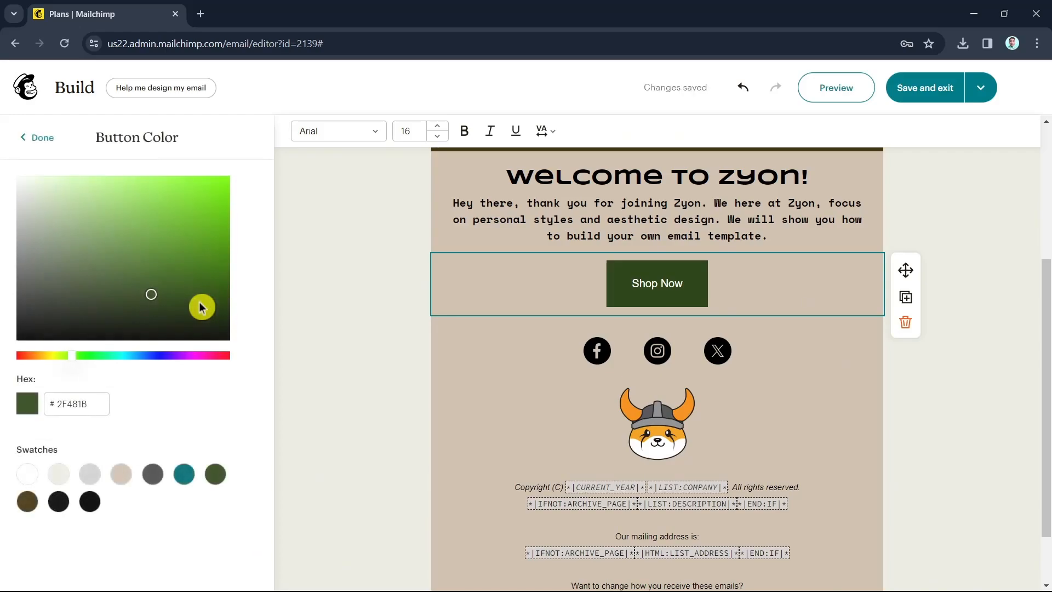
{"action": "left_click", "coordinate": [27, 501]}
{"action": "scroll", "coordinate": [636, 365], "scroll_direction": "up", "scroll_amount": 4}
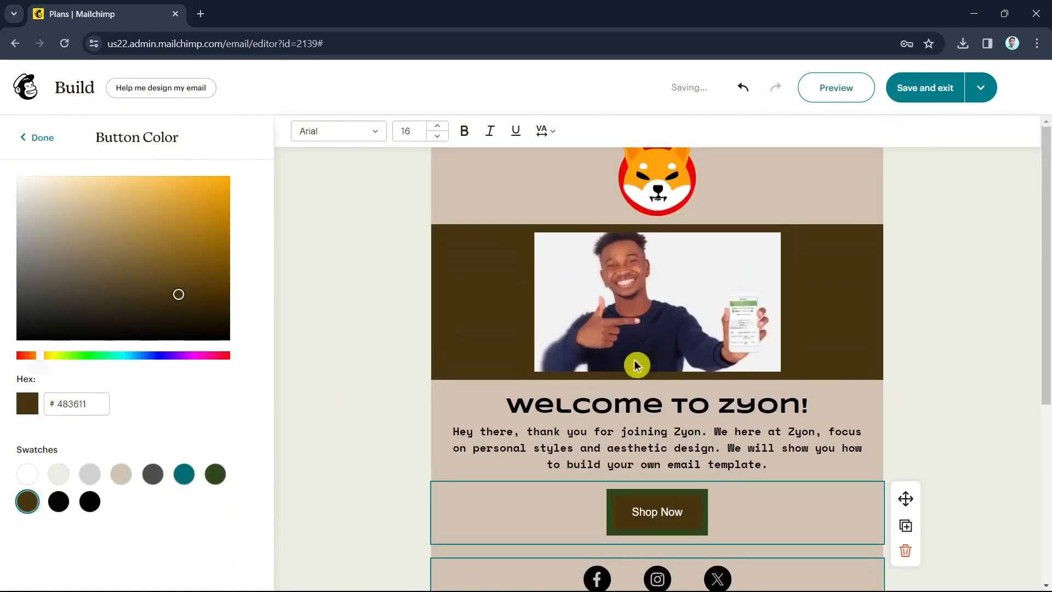
Undo the Shop Now button's last fill color change and close the button's settings
{"action": "scroll", "coordinate": [636, 366], "scroll_direction": "down", "scroll_amount": 2}
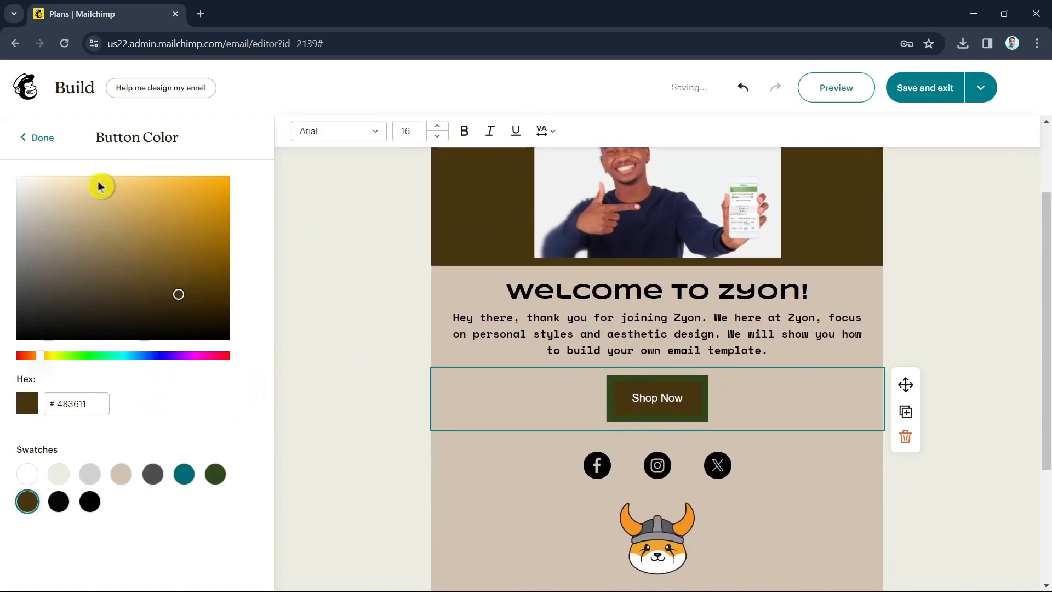
{"action": "left_click", "coordinate": [742, 89]}
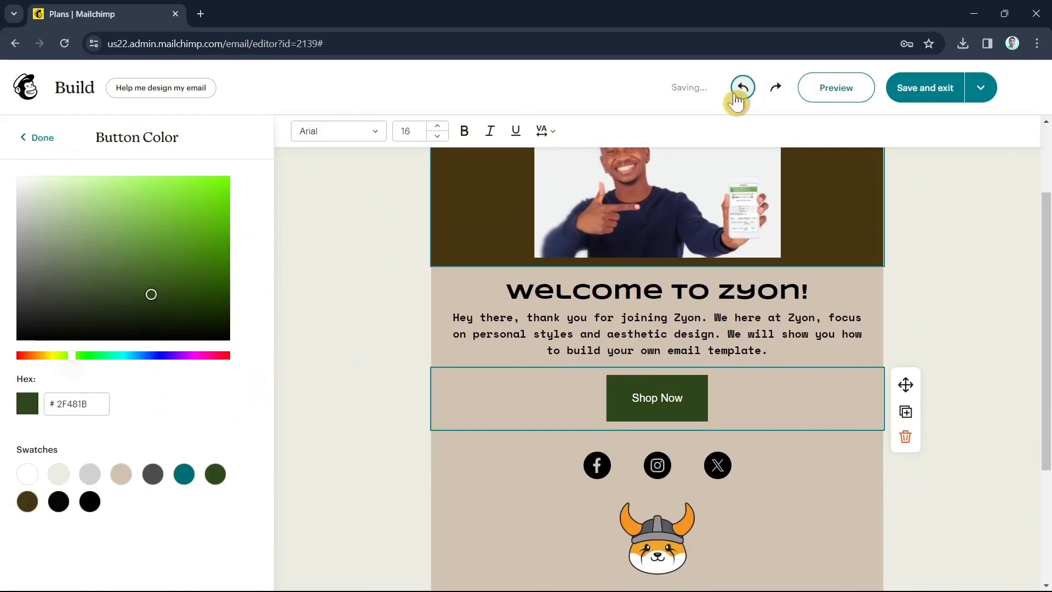
{"action": "left_click", "coordinate": [27, 141]}
{"action": "scroll", "coordinate": [200, 497], "scroll_direction": "down", "scroll_amount": 8}
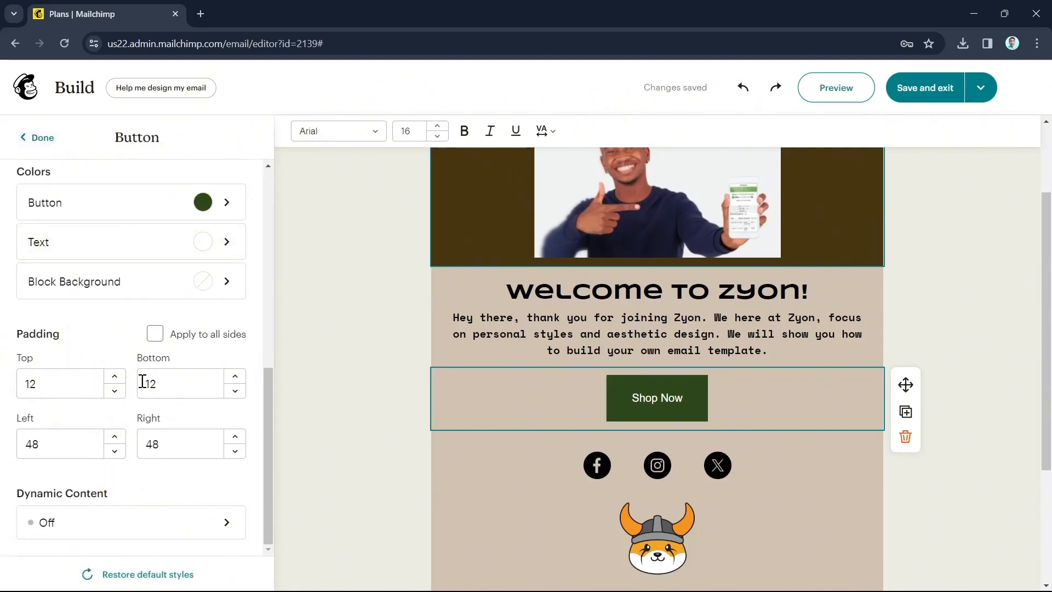
{"action": "scroll", "coordinate": [145, 381], "scroll_direction": "up", "scroll_amount": 5}
{"action": "left_click", "coordinate": [37, 138]}
Add an Email link to the social icons block below the Shop Now button
{"action": "scroll", "coordinate": [821, 483], "scroll_direction": "up", "scroll_amount": 2}
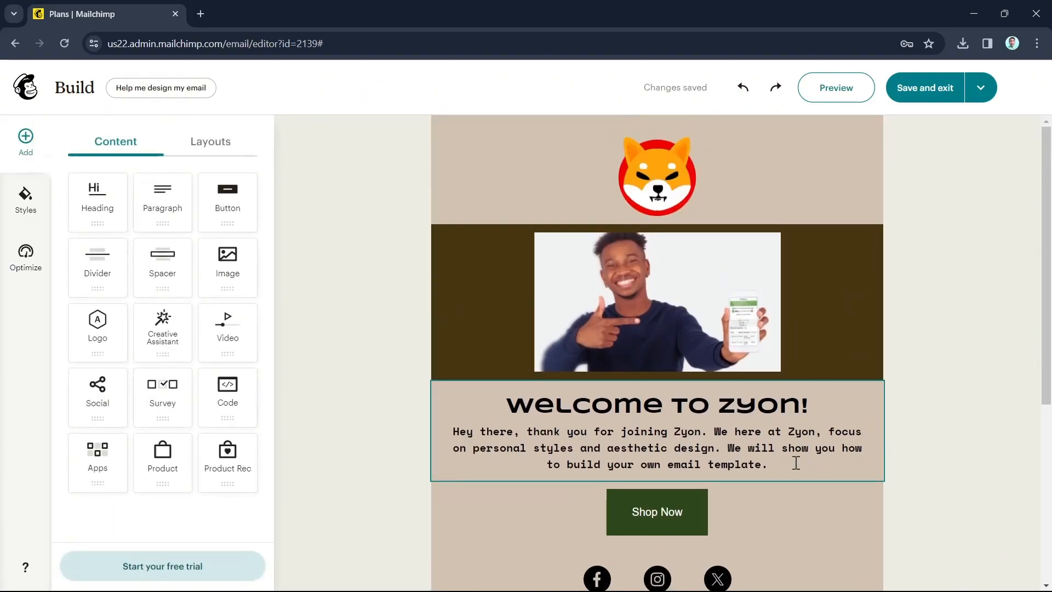
{"action": "scroll", "coordinate": [789, 438], "scroll_direction": "down", "scroll_amount": 4}
{"action": "left_click", "coordinate": [700, 367]}
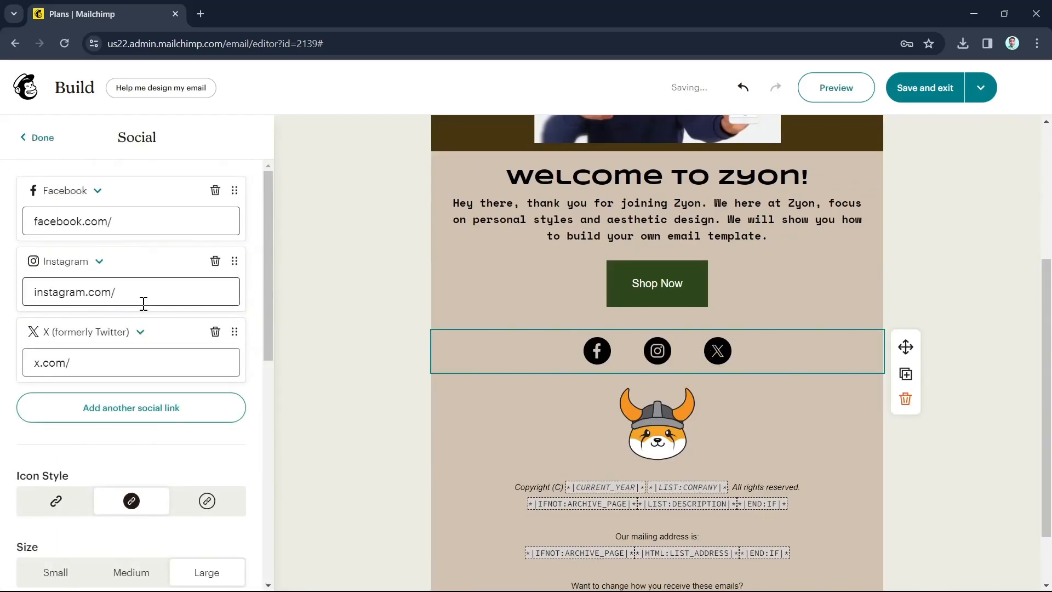
{"action": "left_click", "coordinate": [140, 408]}
{"action": "scroll", "coordinate": [140, 404], "scroll_direction": "down", "scroll_amount": 2}
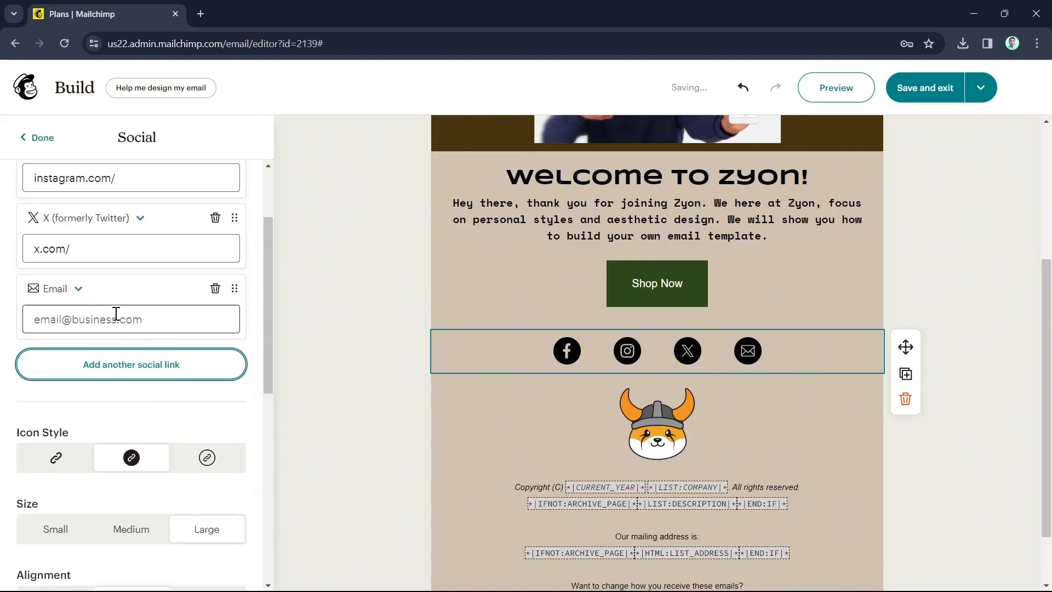
Add two more links to the social icons block and set them to YouTube and TikTok
{"action": "left_click", "coordinate": [135, 365]}
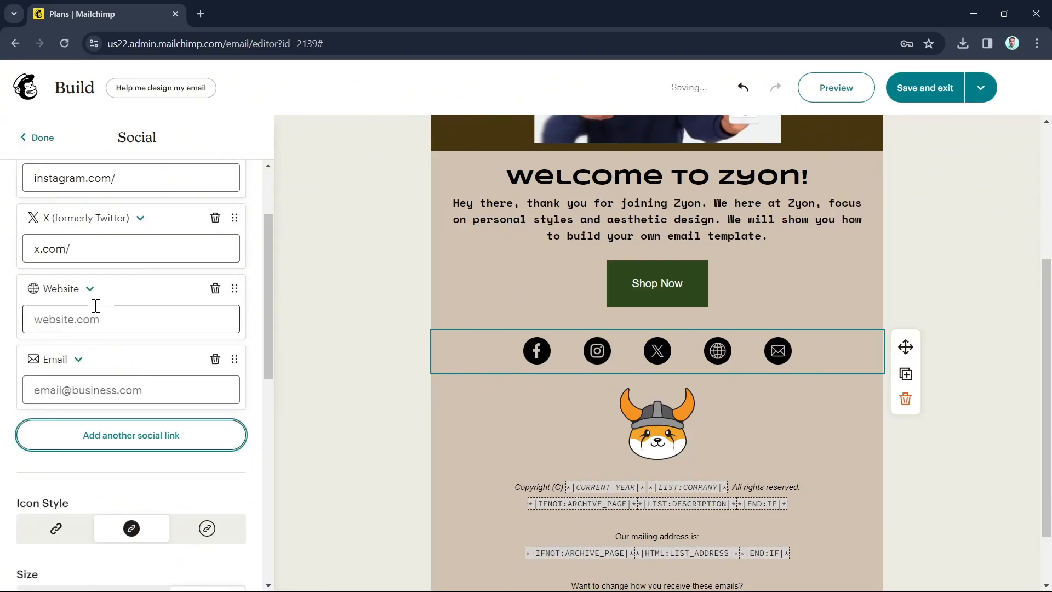
{"action": "left_click", "coordinate": [90, 290]}
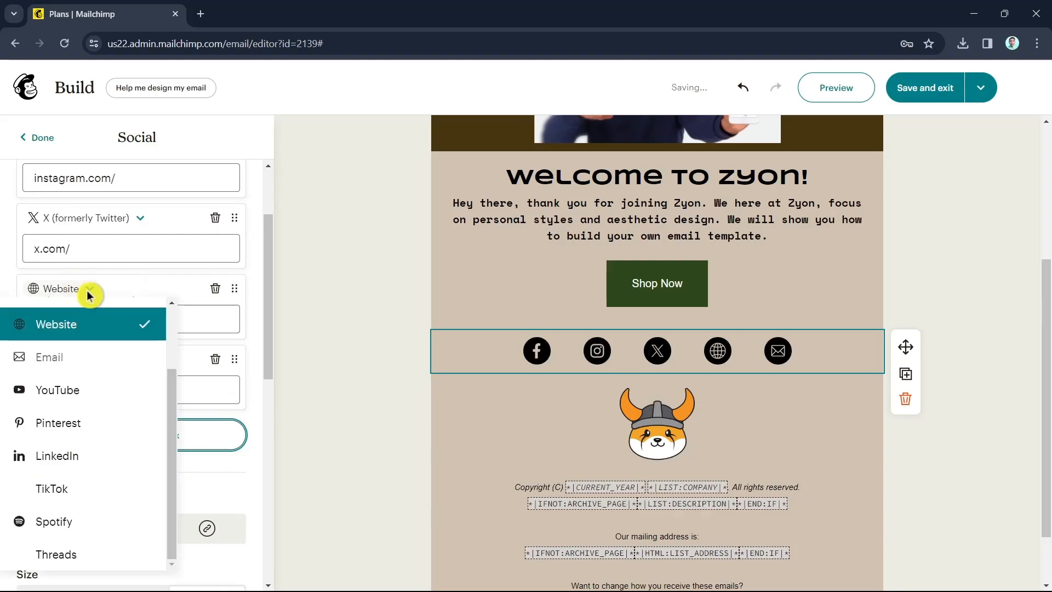
{"action": "left_click", "coordinate": [110, 398]}
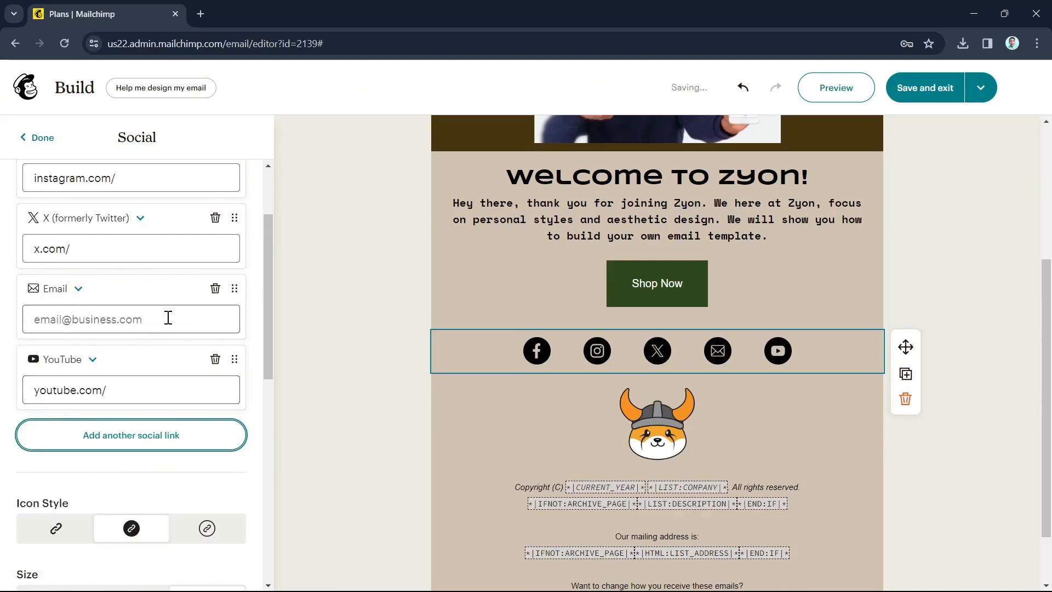
{"action": "left_click", "coordinate": [146, 435]}
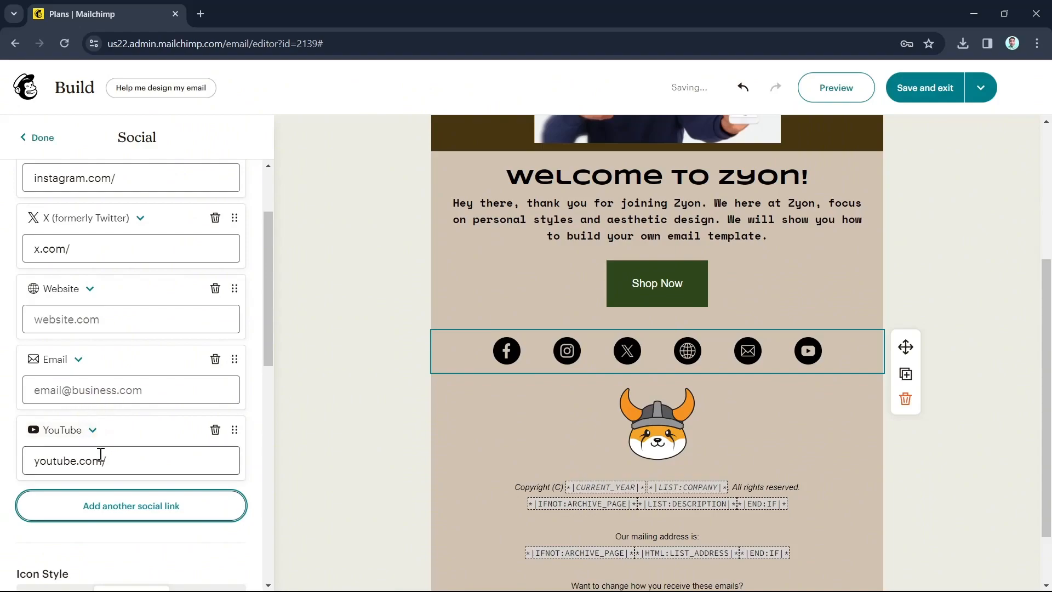
{"action": "left_click", "coordinate": [86, 296]}
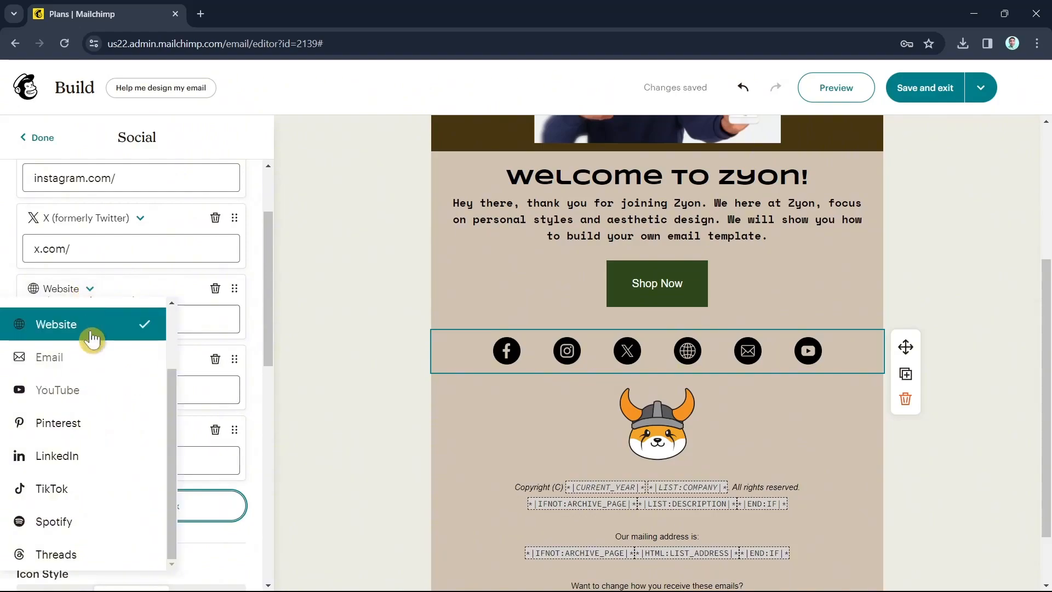
{"action": "left_click", "coordinate": [88, 496]}
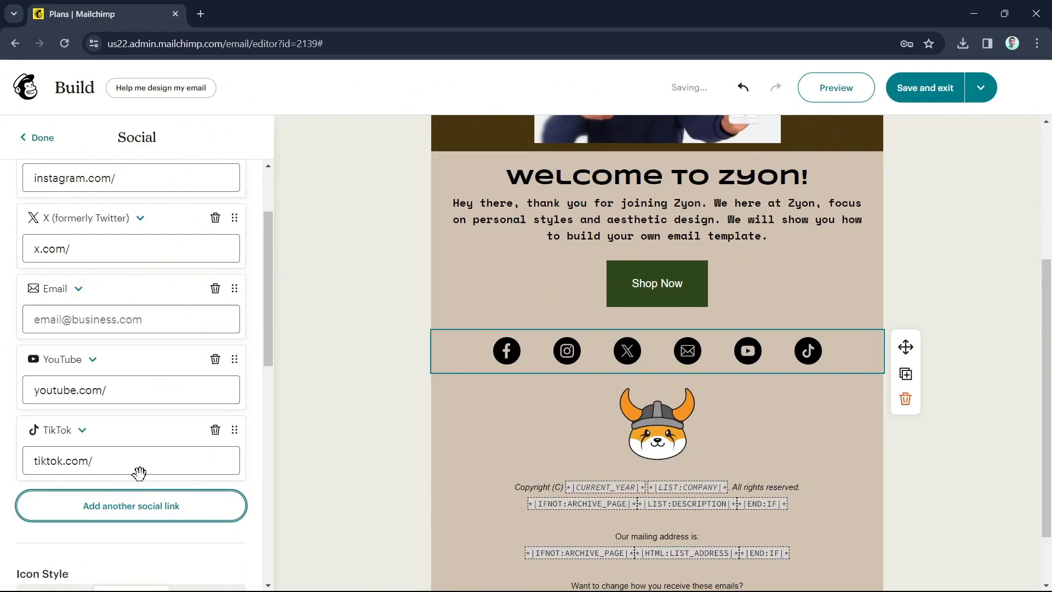
Try the plain and filled icon styles on the social icons, and set the style to the outlined circle
{"action": "scroll", "coordinate": [221, 538], "scroll_direction": "down", "scroll_amount": 6}
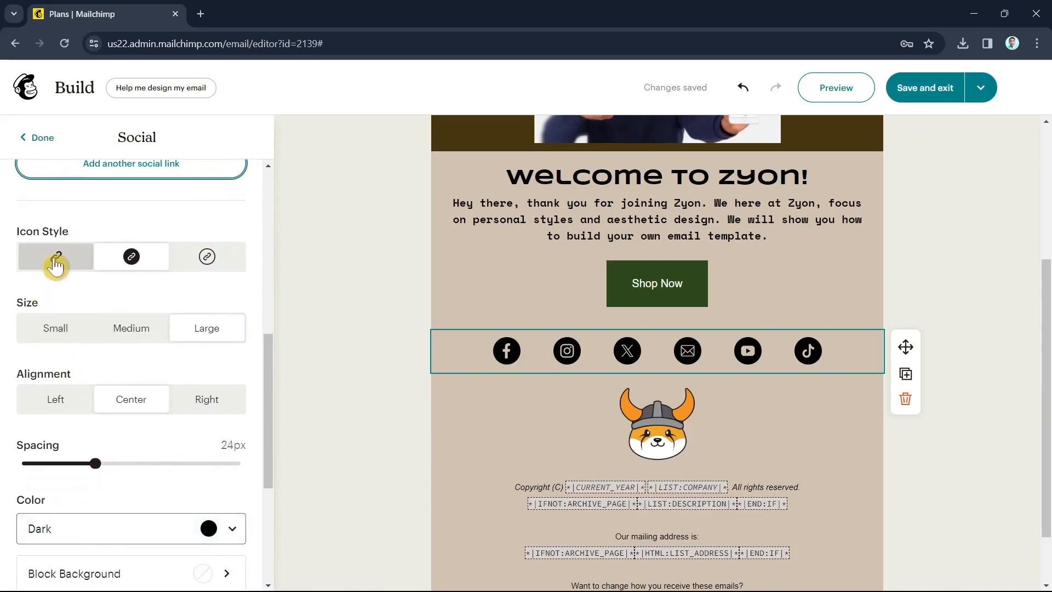
{"action": "left_click", "coordinate": [55, 265]}
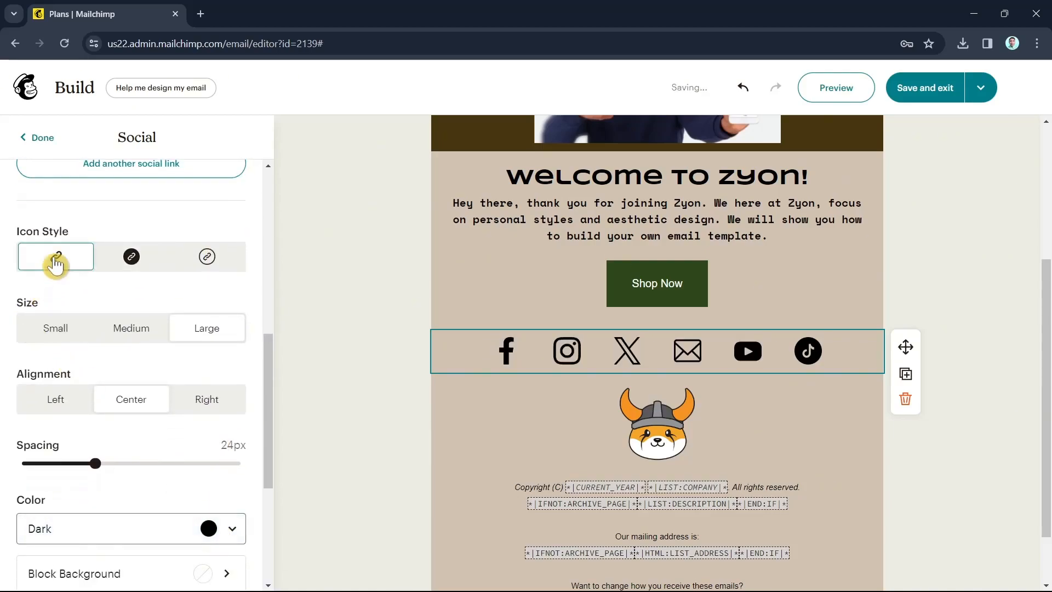
{"action": "left_click", "coordinate": [140, 262]}
{"action": "left_click", "coordinate": [207, 263]}
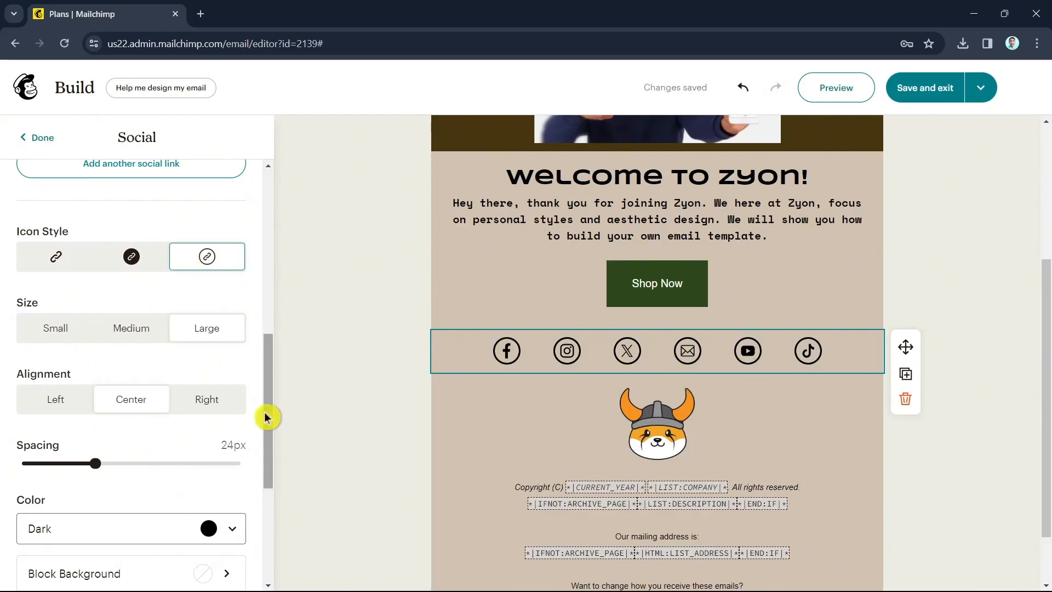
Try Small and Medium sizes and left alignment on the social icons, returning them to Large and Center
{"action": "left_click", "coordinate": [70, 330]}
{"action": "left_click", "coordinate": [134, 336]}
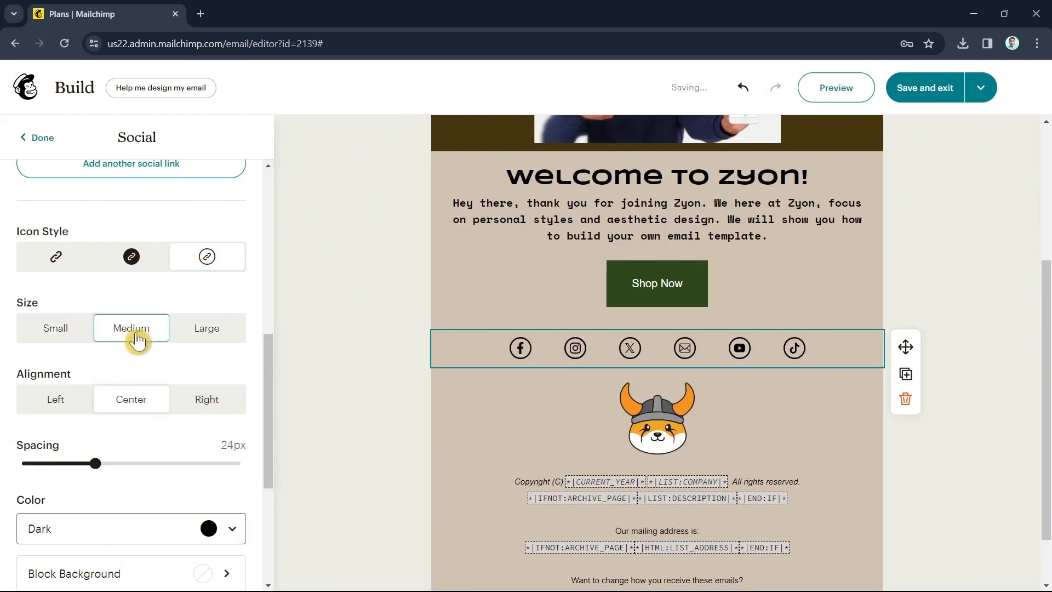
{"action": "left_click", "coordinate": [218, 337]}
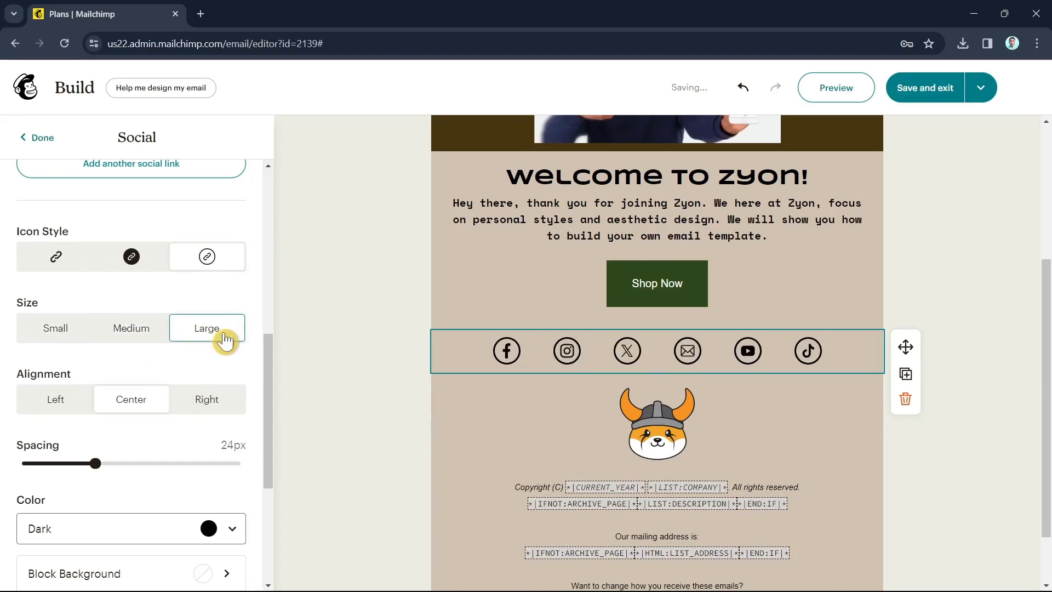
{"action": "left_click", "coordinate": [87, 400]}
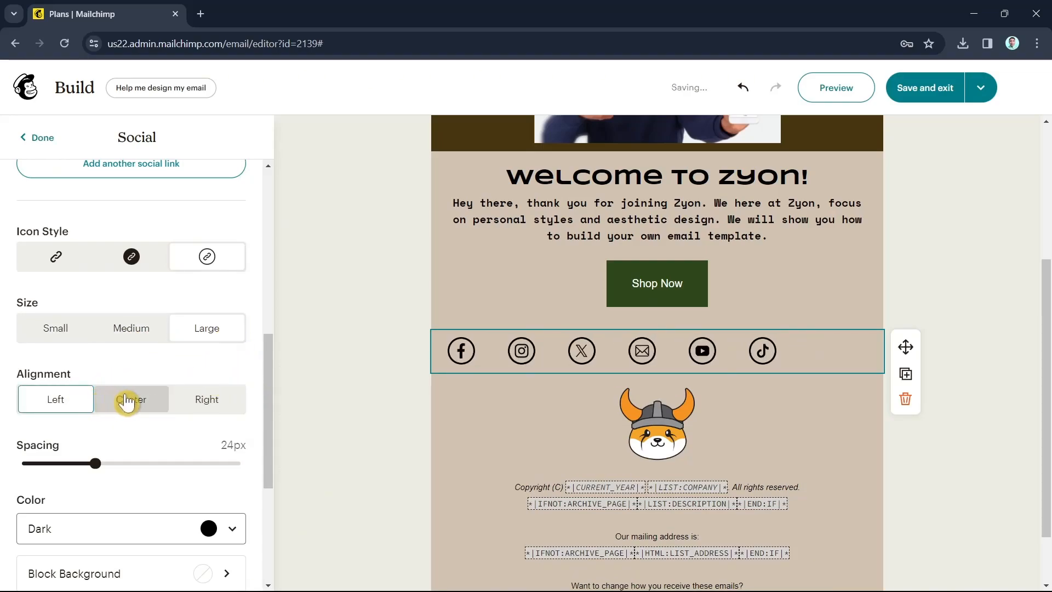
{"action": "left_click", "coordinate": [130, 402]}
Set the spacing between the social icons to 30px
{"action": "scroll", "coordinate": [216, 423], "scroll_direction": "down", "scroll_amount": 2}
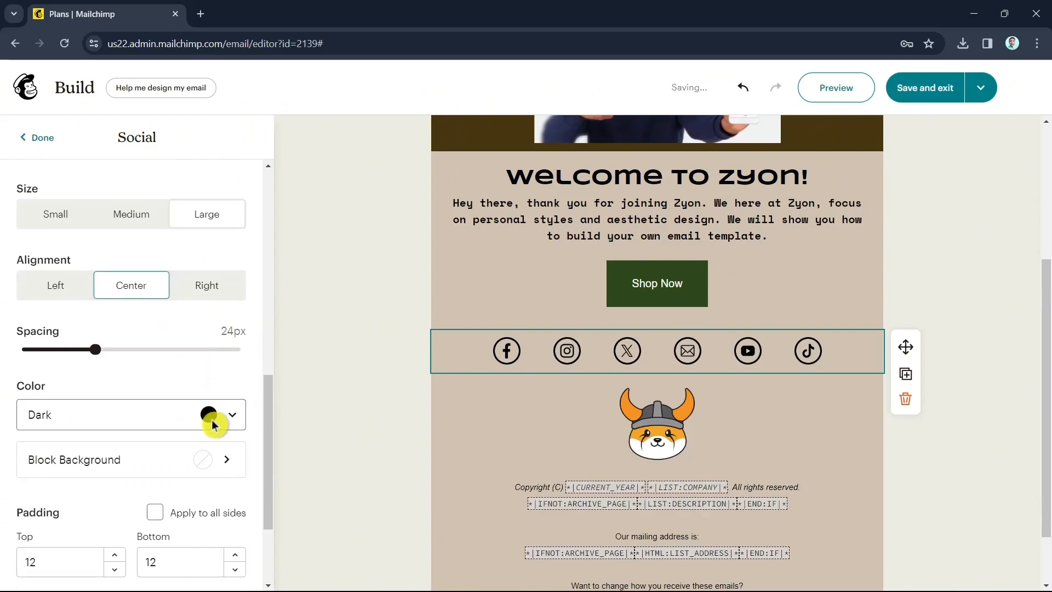
{"action": "left_click_drag", "start_coordinate": [97, 351], "coordinate": [122, 350]}
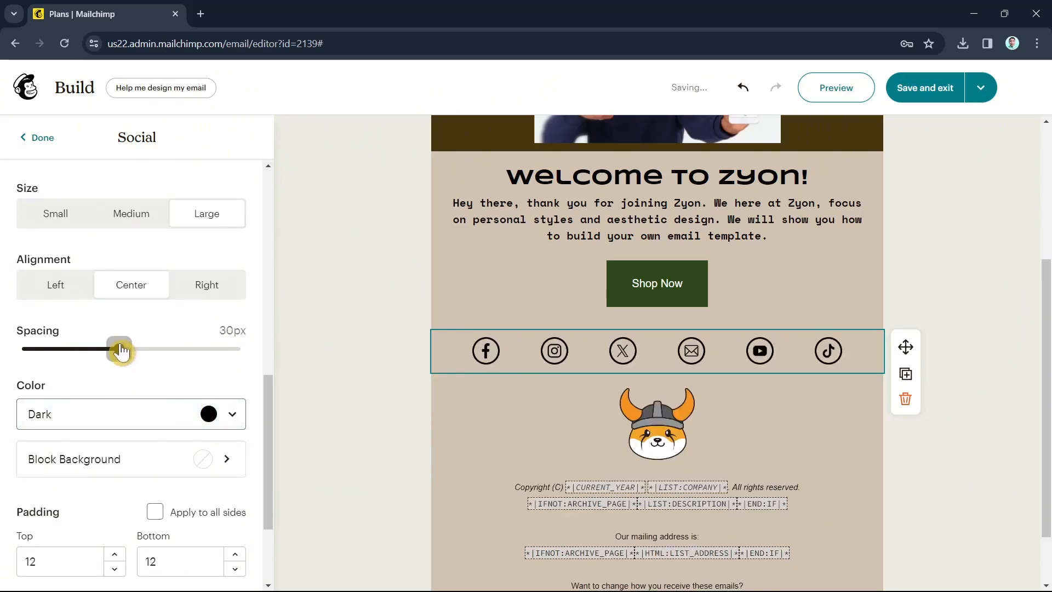
Try the Light color on the social icons, and return it to Dark
{"action": "scroll", "coordinate": [141, 437], "scroll_direction": "down", "scroll_amount": 2}
{"action": "left_click", "coordinate": [208, 314]}
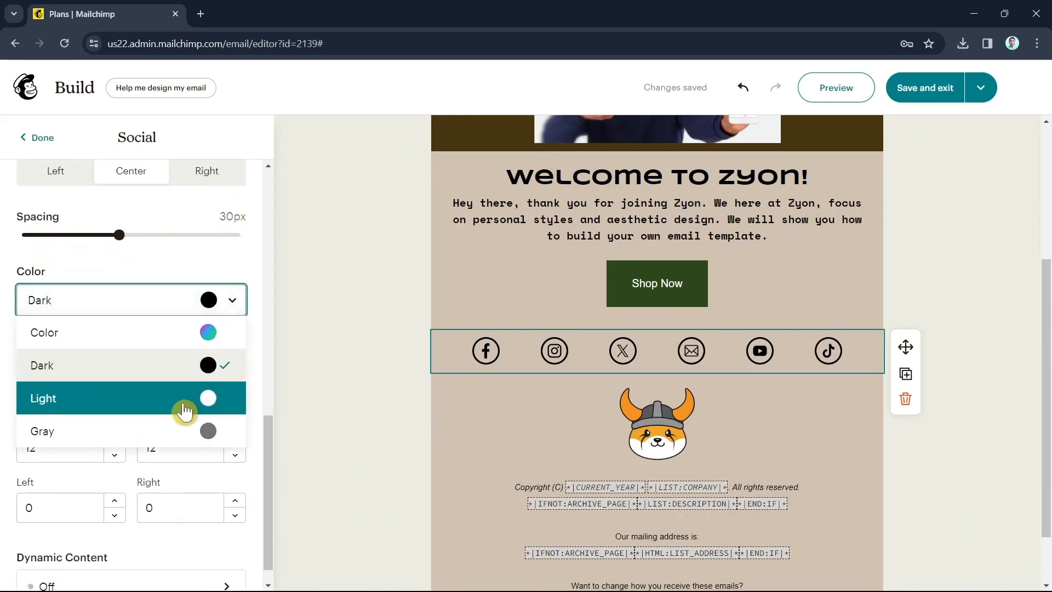
{"action": "left_click", "coordinate": [184, 410]}
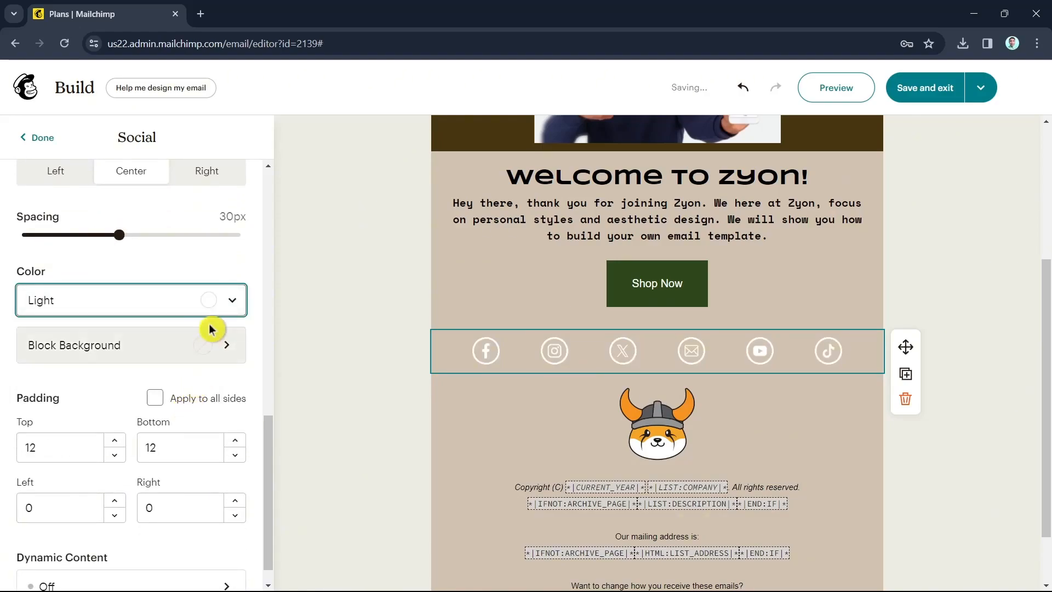
{"action": "left_click", "coordinate": [218, 304]}
{"action": "left_click", "coordinate": [200, 371]}
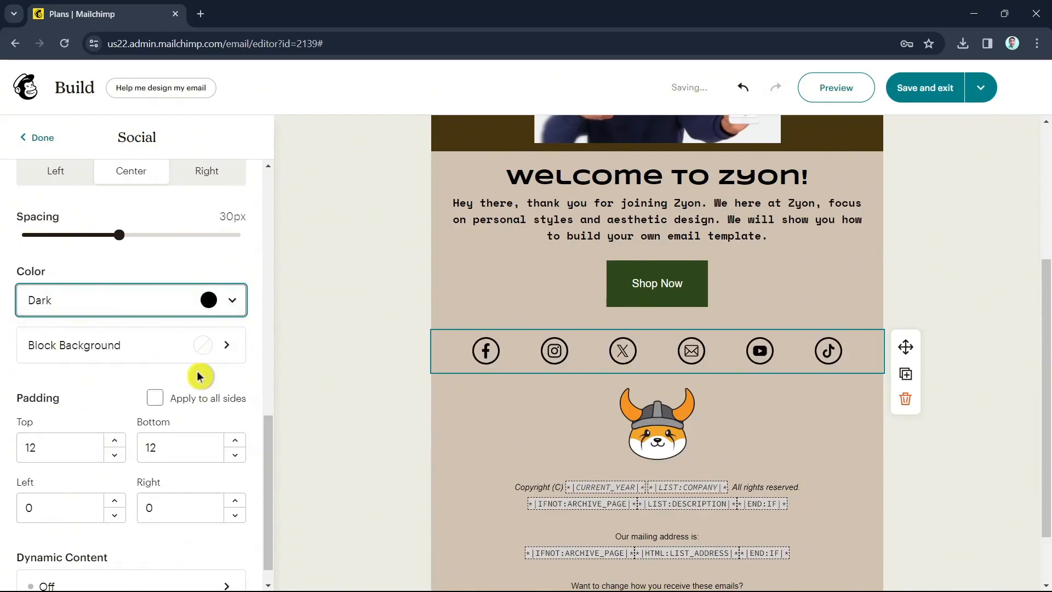
{"action": "left_click", "coordinate": [217, 304]}
{"action": "left_click", "coordinate": [216, 305]}
{"action": "left_click", "coordinate": [216, 345]}
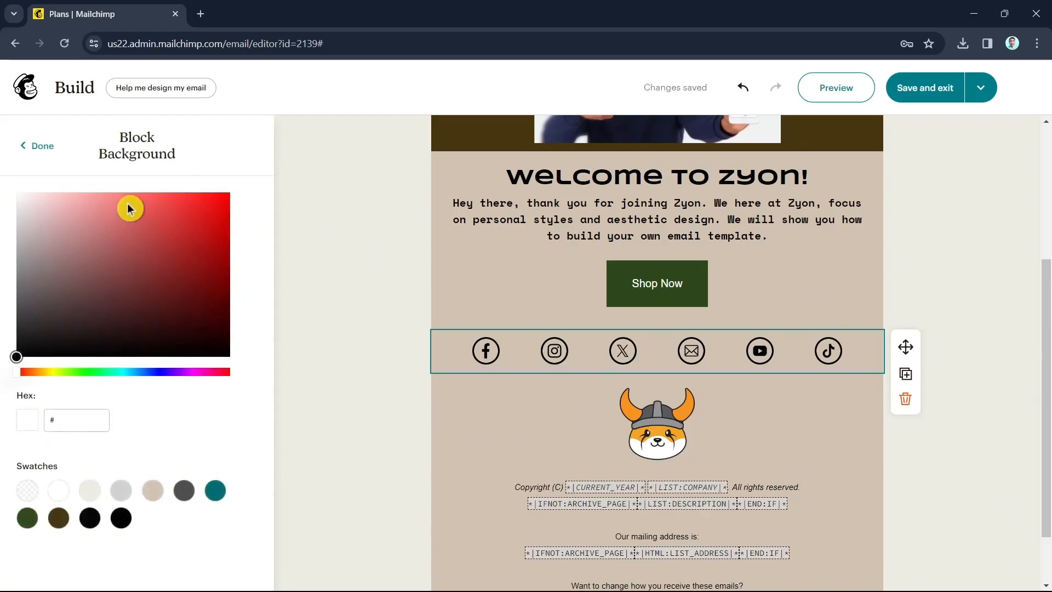
{"action": "left_click", "coordinate": [34, 146]}
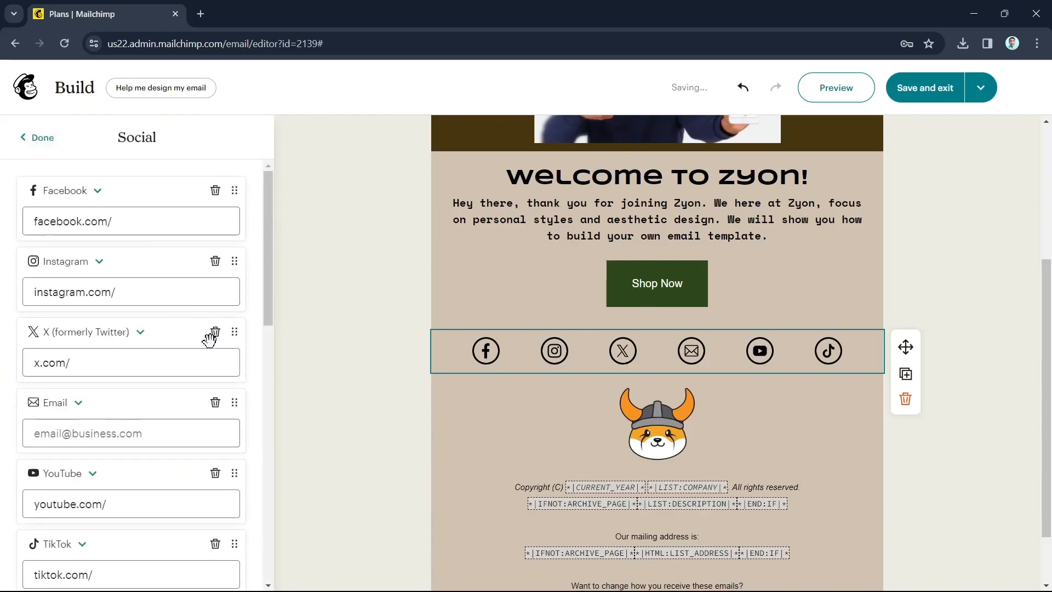
Try the Color and Dark options on the social icons, and set their color to Gray
{"action": "scroll", "coordinate": [236, 432], "scroll_direction": "down", "scroll_amount": 12}
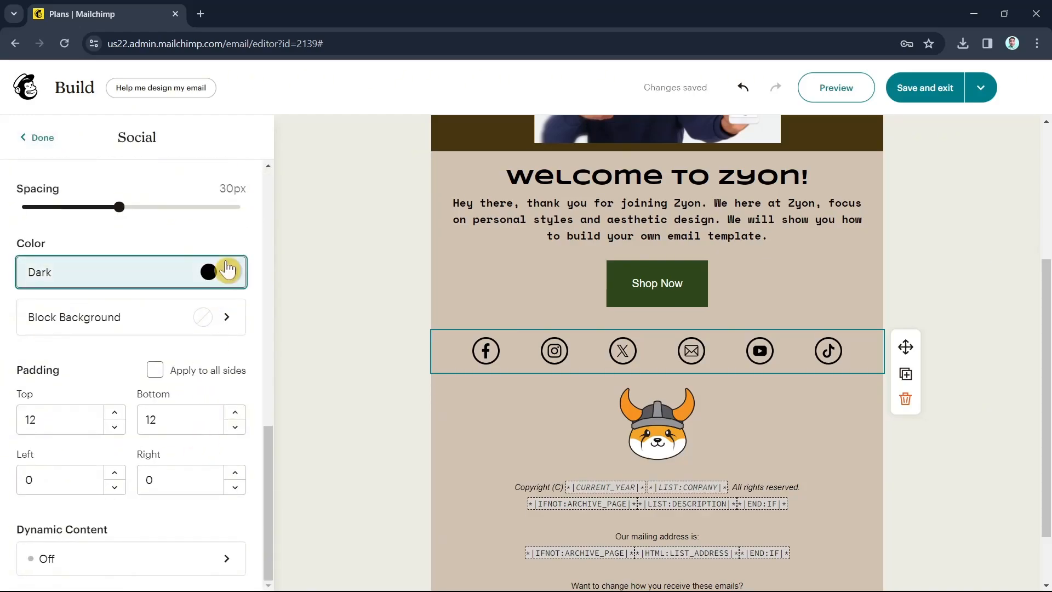
{"action": "left_click", "coordinate": [227, 269]}
{"action": "left_click", "coordinate": [184, 304]}
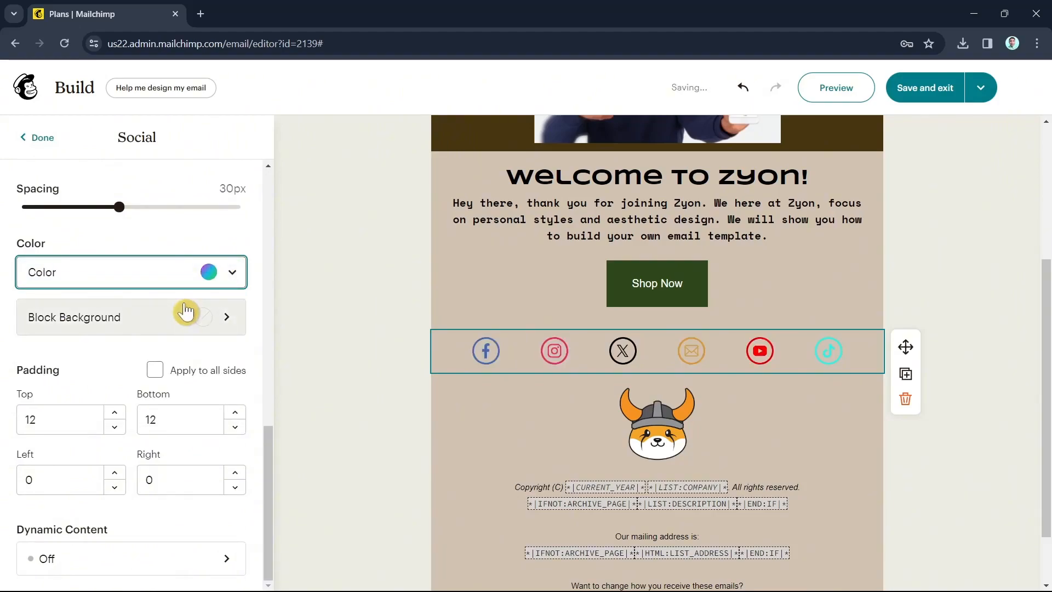
{"action": "left_click", "coordinate": [215, 277]}
{"action": "left_click", "coordinate": [193, 347]}
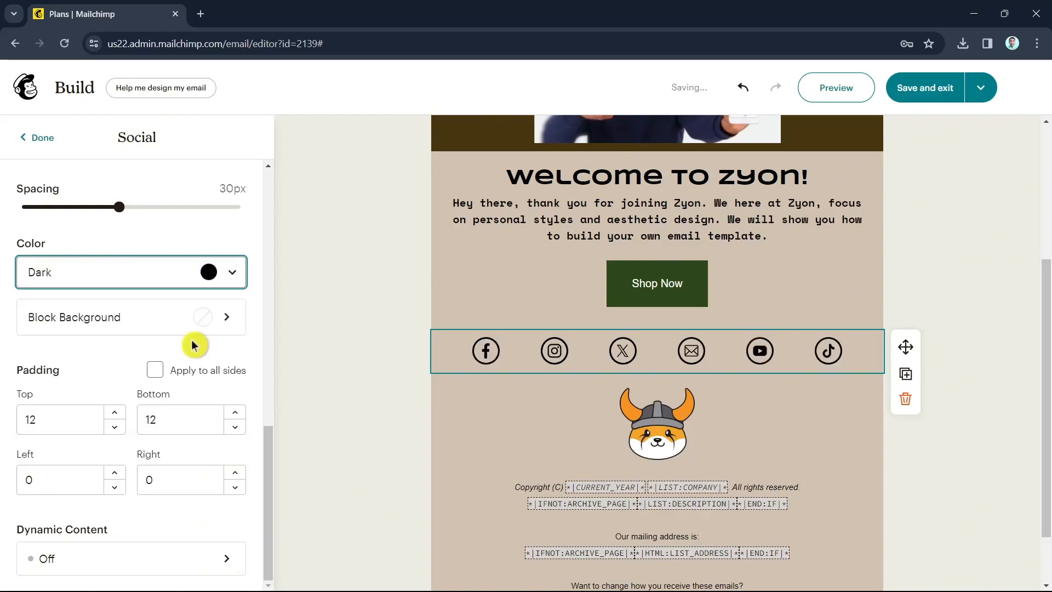
{"action": "left_click", "coordinate": [215, 281]}
{"action": "left_click", "coordinate": [195, 410]}
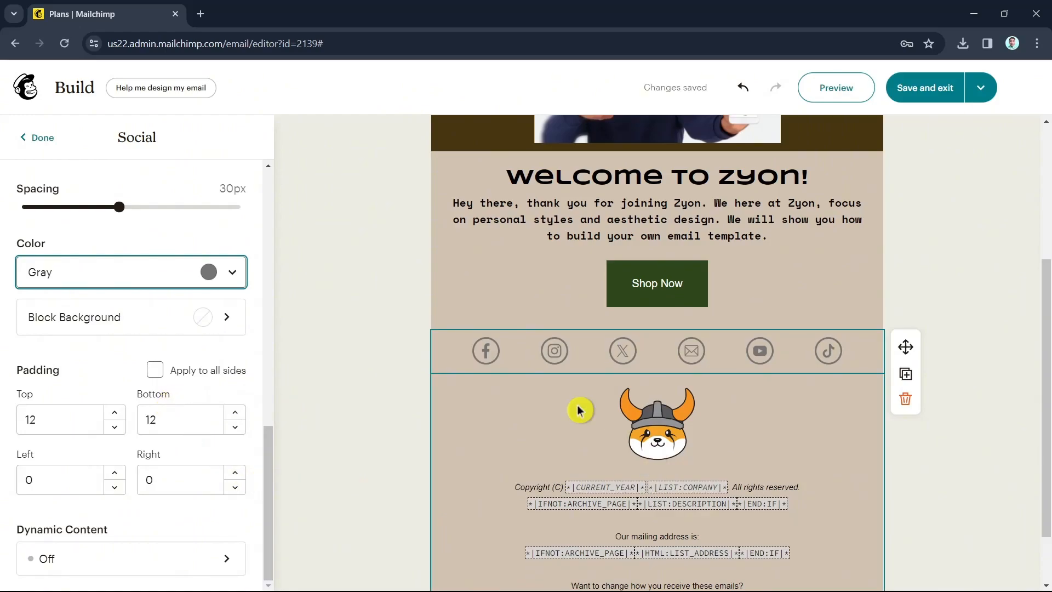
Delete the letter Y from the CURRENT_YEAR merge tag in the footer's copyright line
{"action": "left_click", "coordinate": [659, 490]}
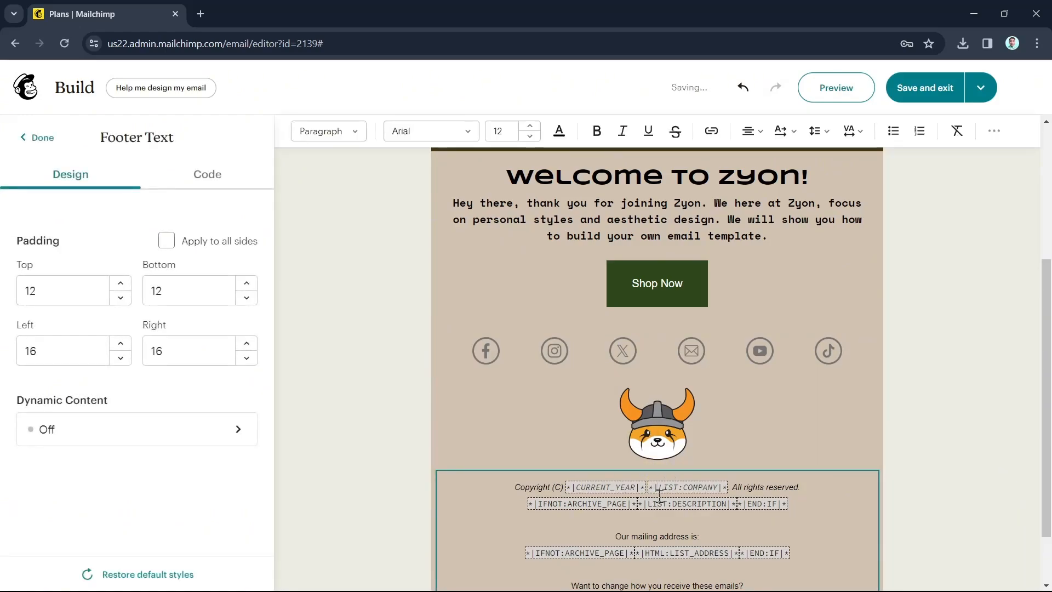
{"action": "scroll", "coordinate": [701, 520], "scroll_direction": "down", "scroll_amount": 1}
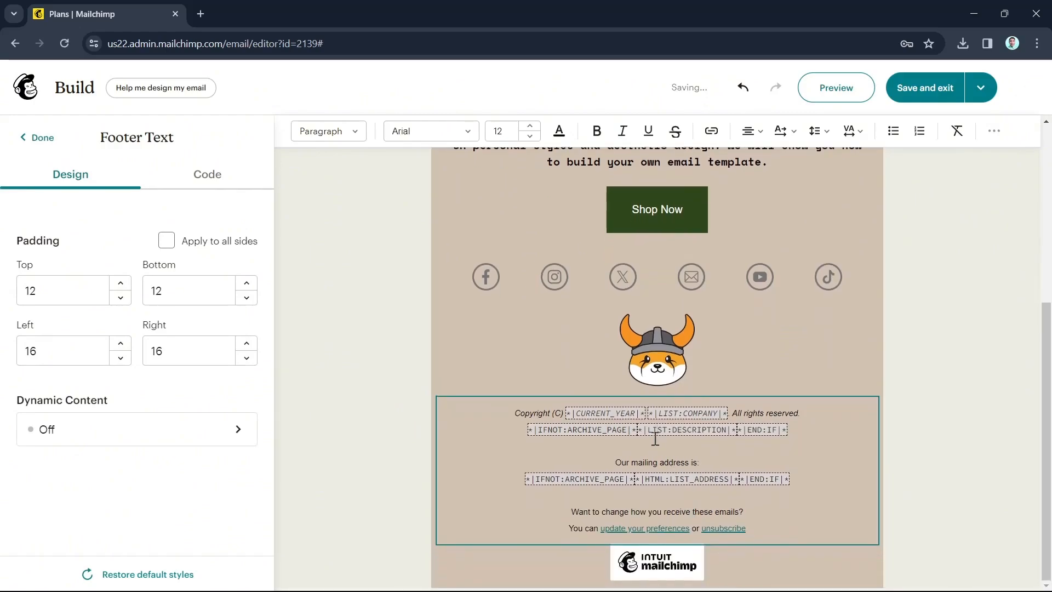
{"action": "left_click", "coordinate": [622, 413]}
{"action": "key", "text": "BackSpace"}
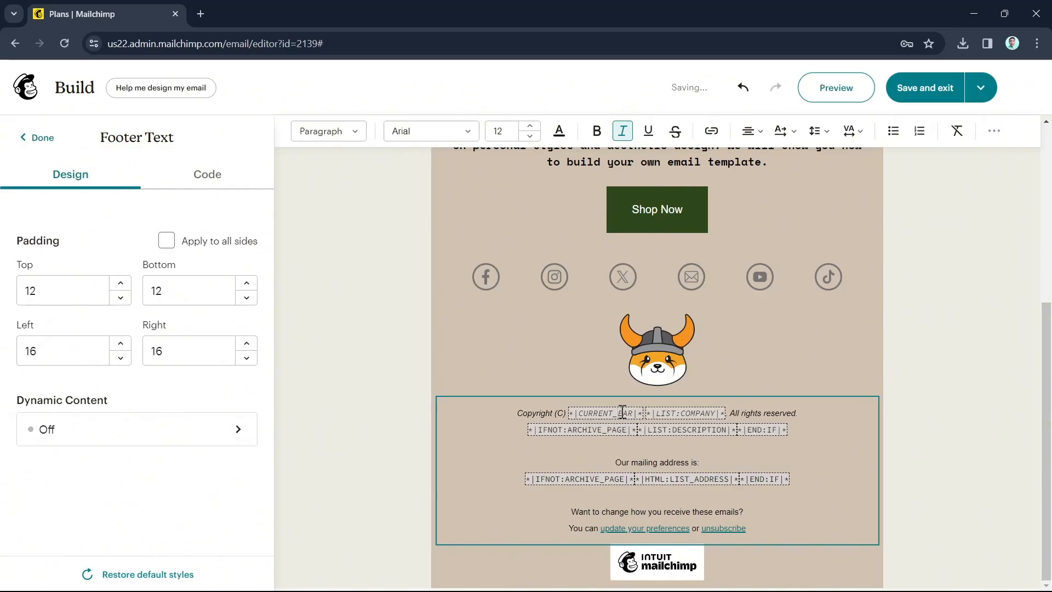
Replace the text inside the year merge tag in the footer's copyright line with 2024
{"action": "key", "text": "ctrl+a"}
{"action": "left_click", "coordinate": [617, 413]}
{"action": "triple_click", "coordinate": [618, 413]}
{"action": "triple_click", "coordinate": [619, 413]}
{"action": "left_click", "coordinate": [617, 414]}
{"action": "triple_click", "coordinate": [618, 415]}
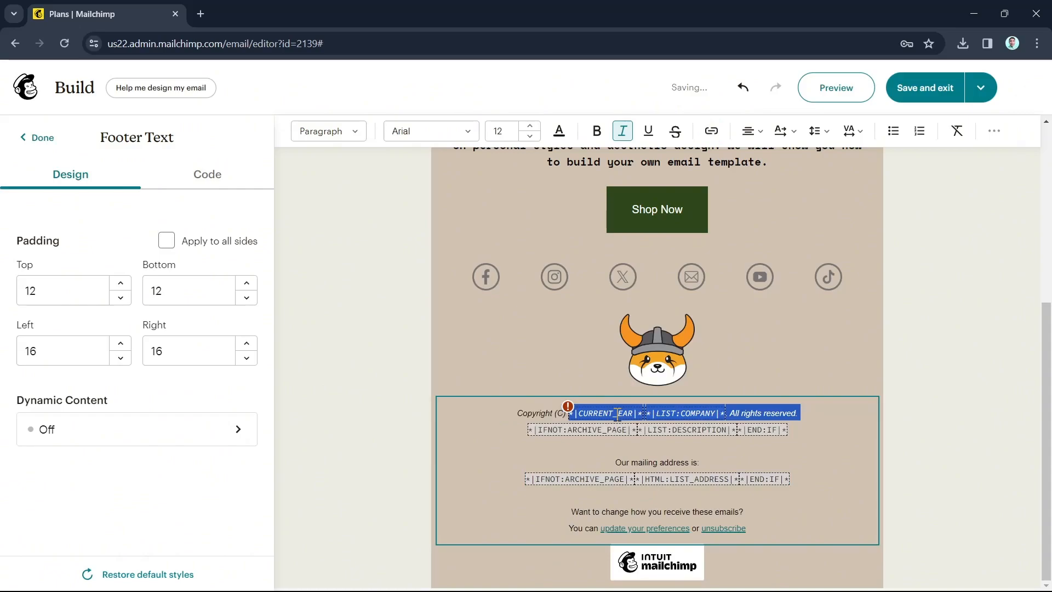
{"action": "left_click", "coordinate": [583, 415]}
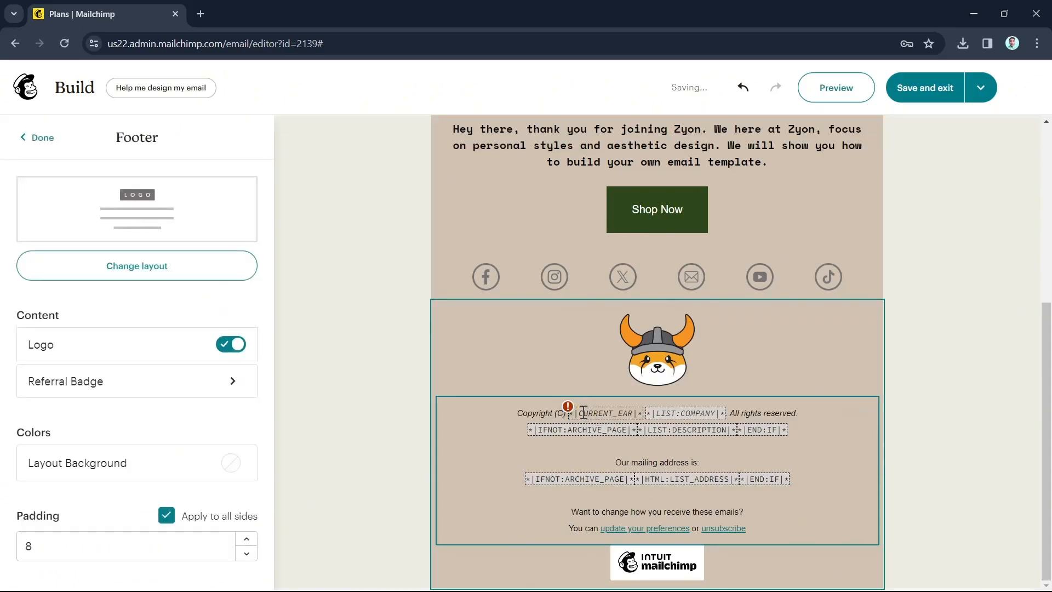
{"action": "triple_click", "coordinate": [616, 412]}
{"action": "left_click", "coordinate": [634, 414]}
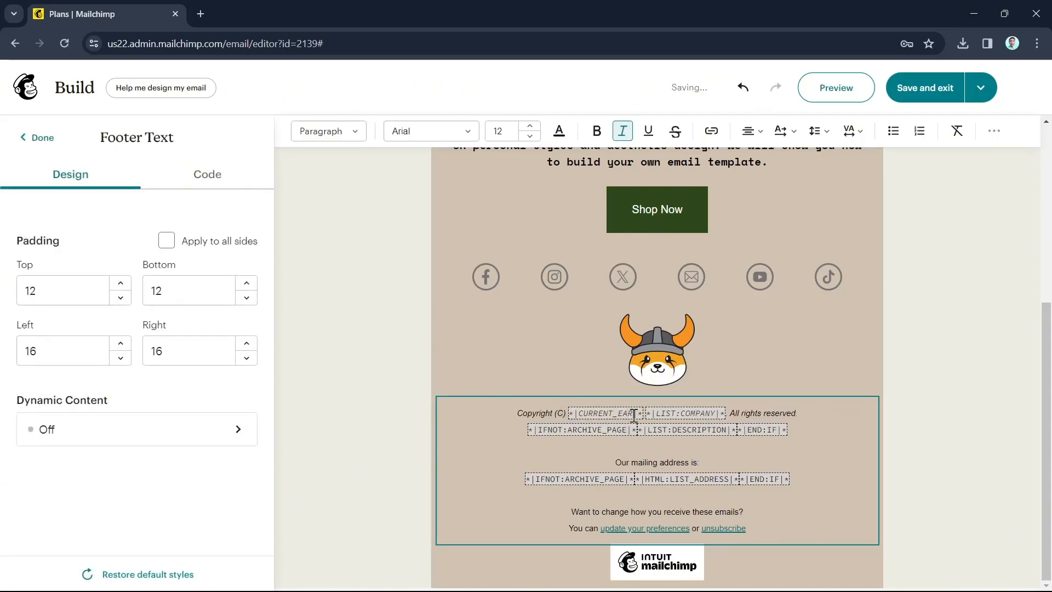
{"action": "type", "text": "2024"}
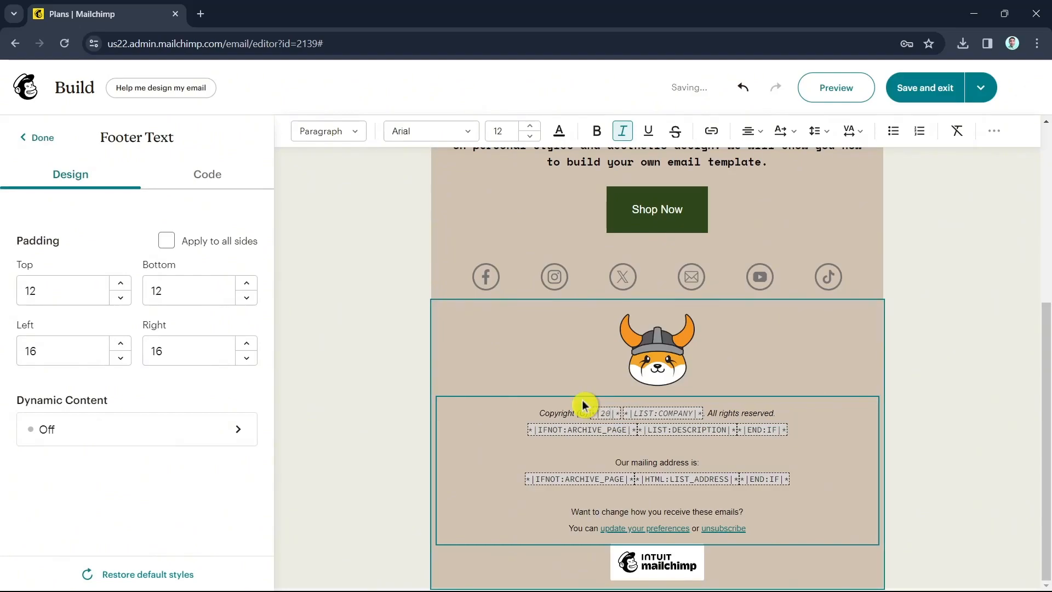
Dismiss the merge tag warning and delete the tag symbols around 2024 in the copyright line
{"action": "left_click", "coordinate": [720, 384]}
{"action": "left_click", "coordinate": [673, 415]}
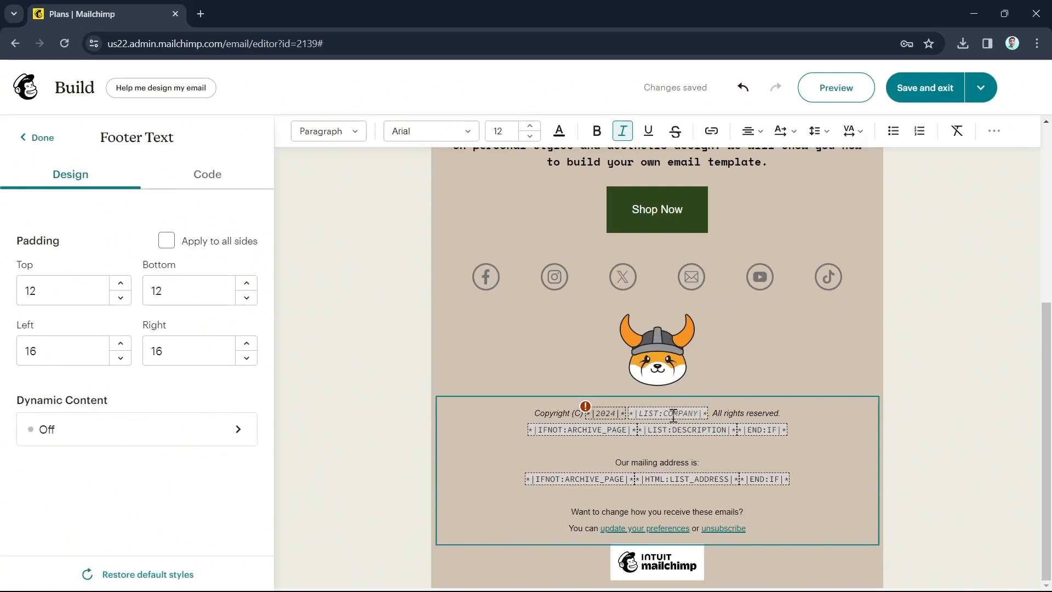
{"action": "left_click", "coordinate": [581, 409]}
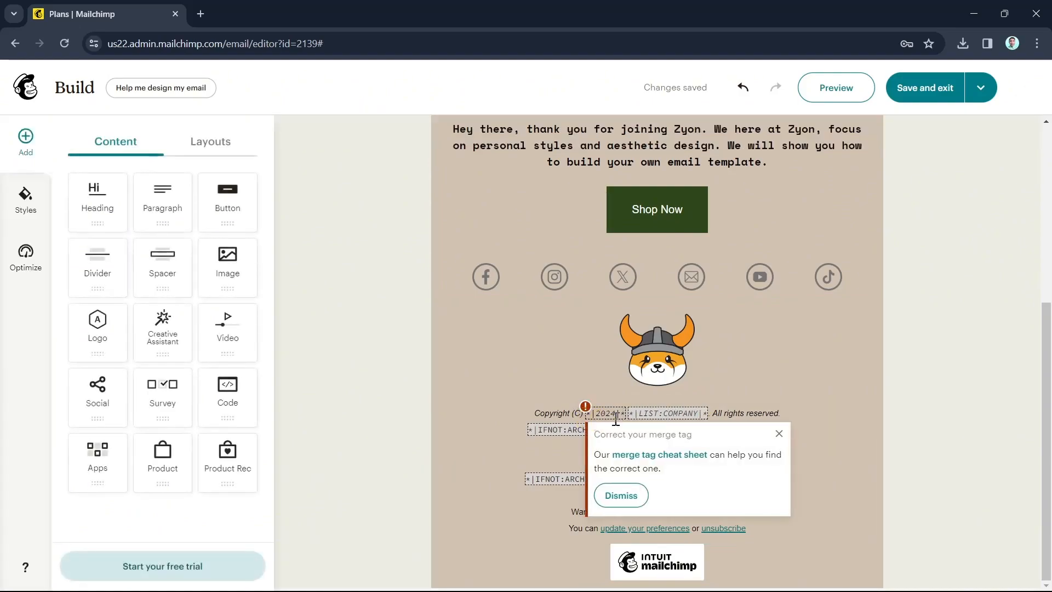
{"action": "left_click", "coordinate": [618, 496]}
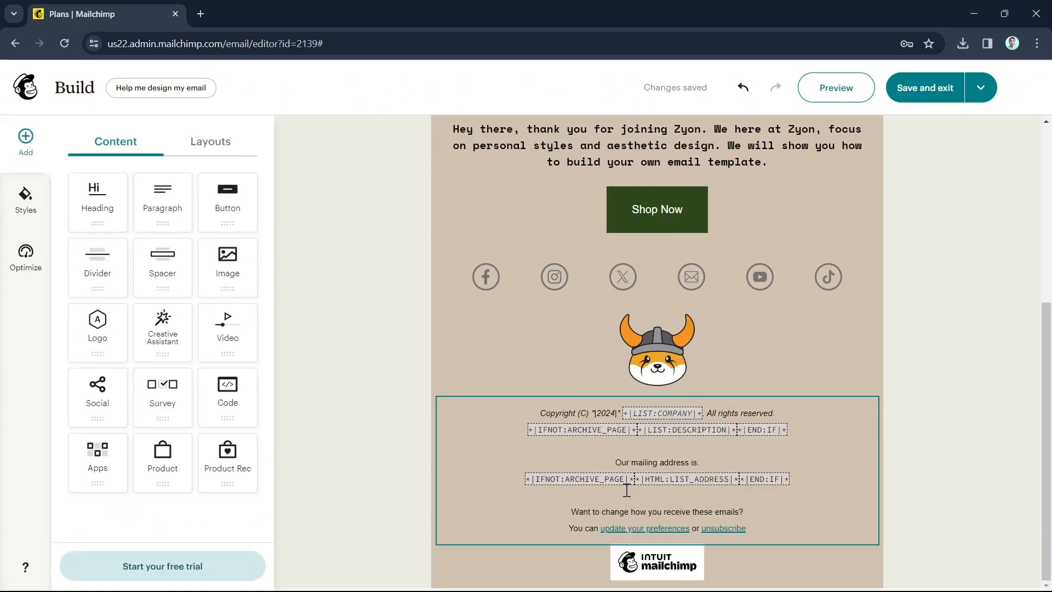
{"action": "left_click", "coordinate": [620, 414]}
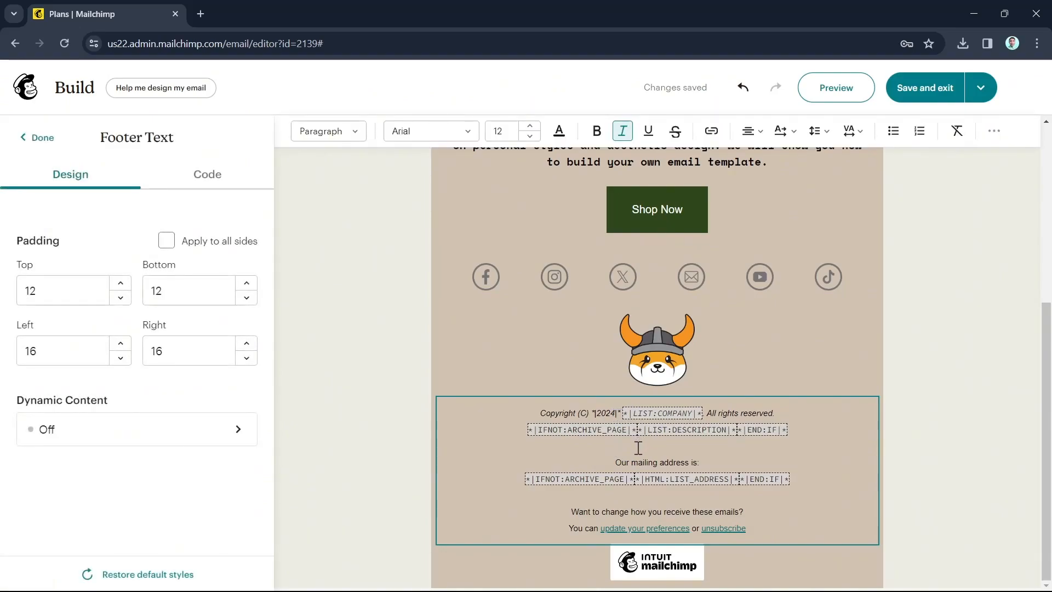
{"action": "key", "text": "BackSpace"}
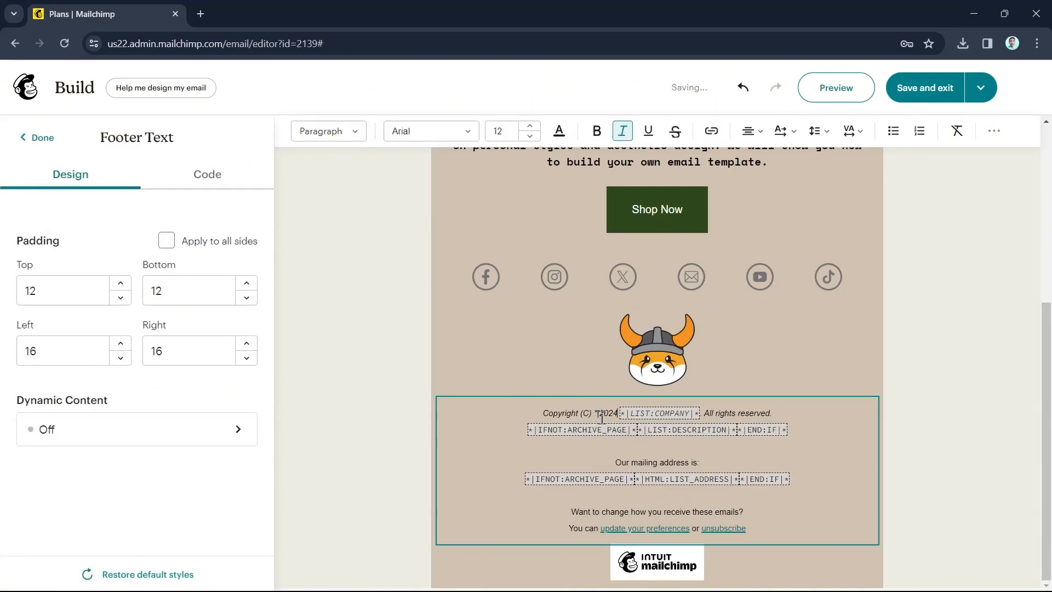
{"action": "key", "text": "BackSpace"}
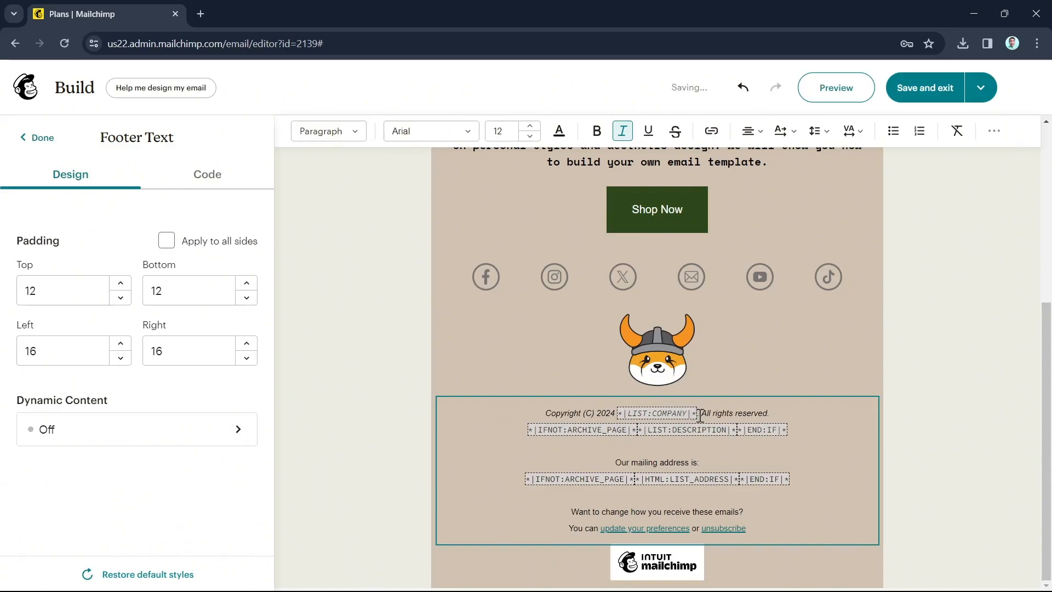
Replace the company merge tag in the copyright line so it reads "Copyright (C) 2024 | Zyon All rights reserved."
{"action": "key", "text": "BackSpace"}
{"action": "key", "text": "BackSpace"}
{"action": "key", "text": "BackSpace"}
{"action": "key", "text": "BackSpace"}
{"action": "key", "text": "BackSpace"}
{"action": "key", "text": "BackSpace"}
{"action": "key", "text": "BackSpace"}
{"action": "key", "text": "BackSpace"}
{"action": "key", "text": "BackSpace"}
{"action": "key", "text": "BackSpace"}
{"action": "key", "text": "BackSpace"}
{"action": "key", "text": "BackSpace"}
{"action": "key", "text": "BackSpace"}
{"action": "key", "text": "BackSpace"}
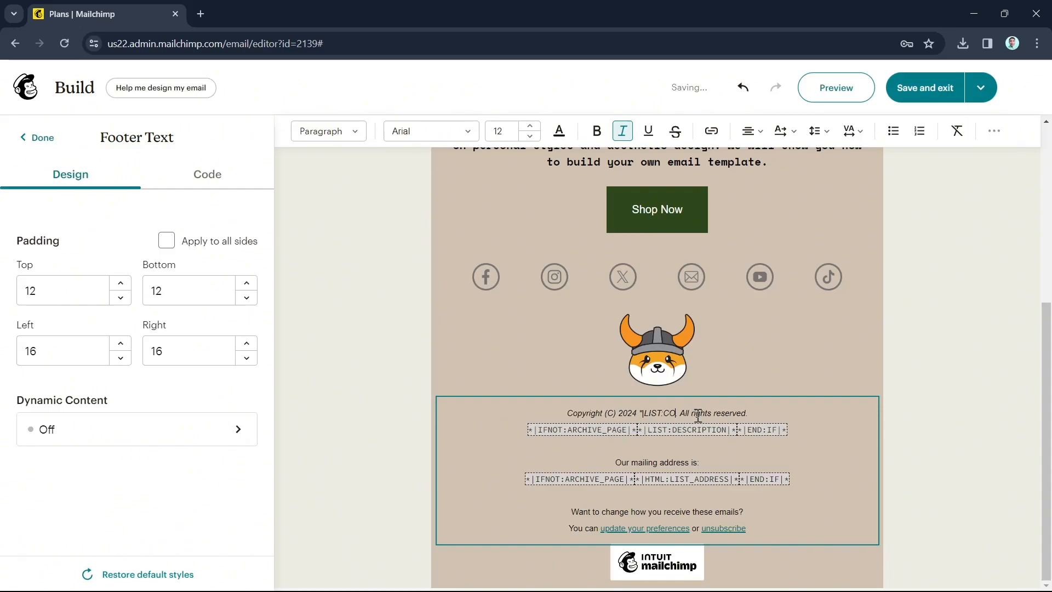
{"action": "type", "text": "| Zyon."}
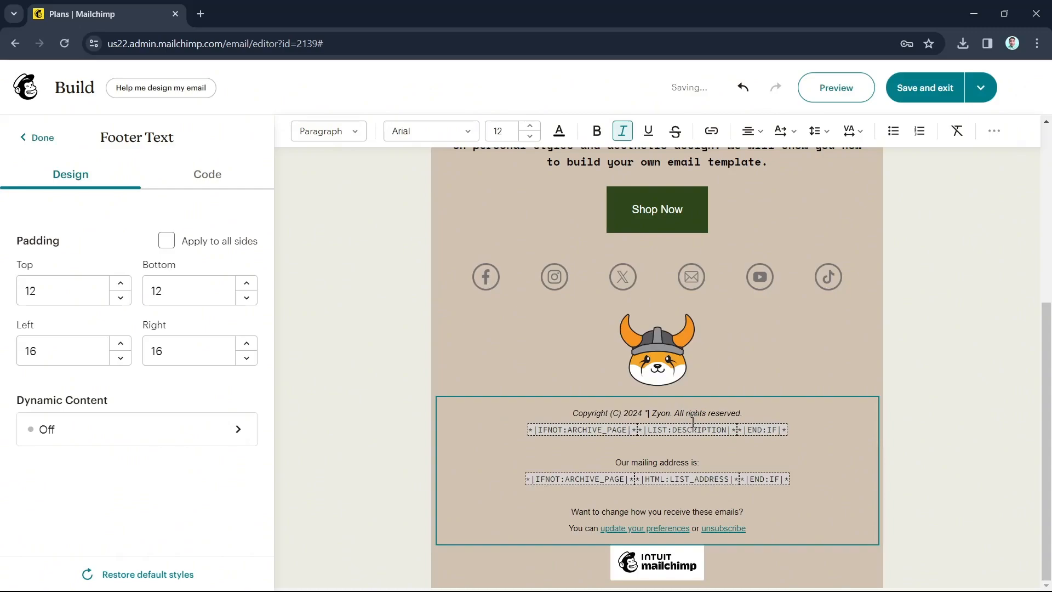
{"action": "key", "text": "Delete"}
{"action": "left_click", "coordinate": [649, 415]}
{"action": "key", "text": "BackSpace"}
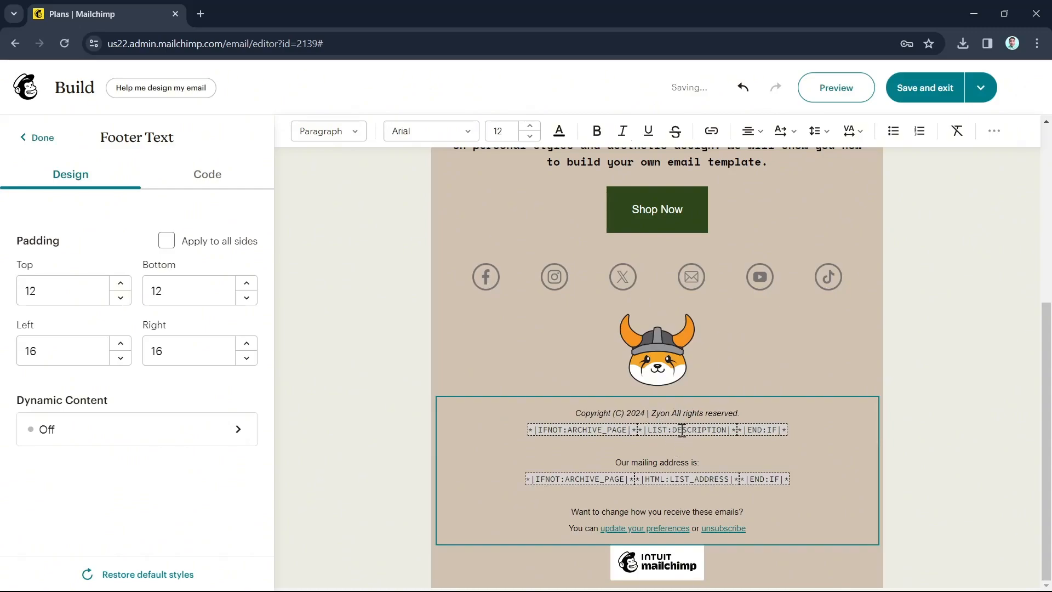
Delete the list description merge tags and the mailing address section from the footer text
{"action": "left_click_drag", "start_coordinate": [802, 431], "coordinate": [519, 432]}
{"action": "key", "text": "BackSpace"}
{"action": "key", "text": "BackSpace"}
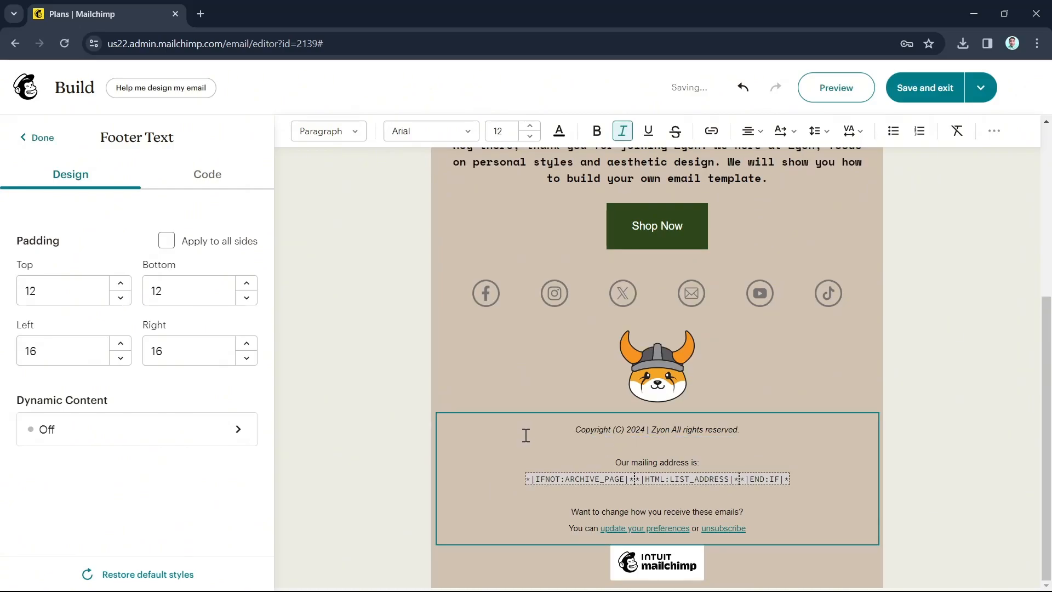
{"action": "left_click_drag", "start_coordinate": [522, 478], "coordinate": [820, 488]}
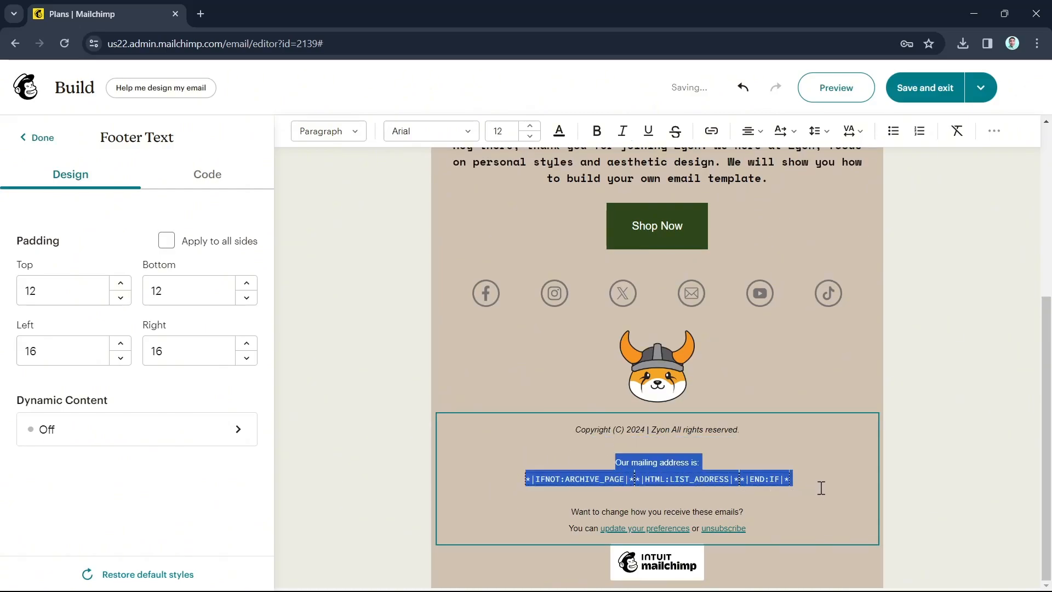
{"action": "key", "text": "BackSpace"}
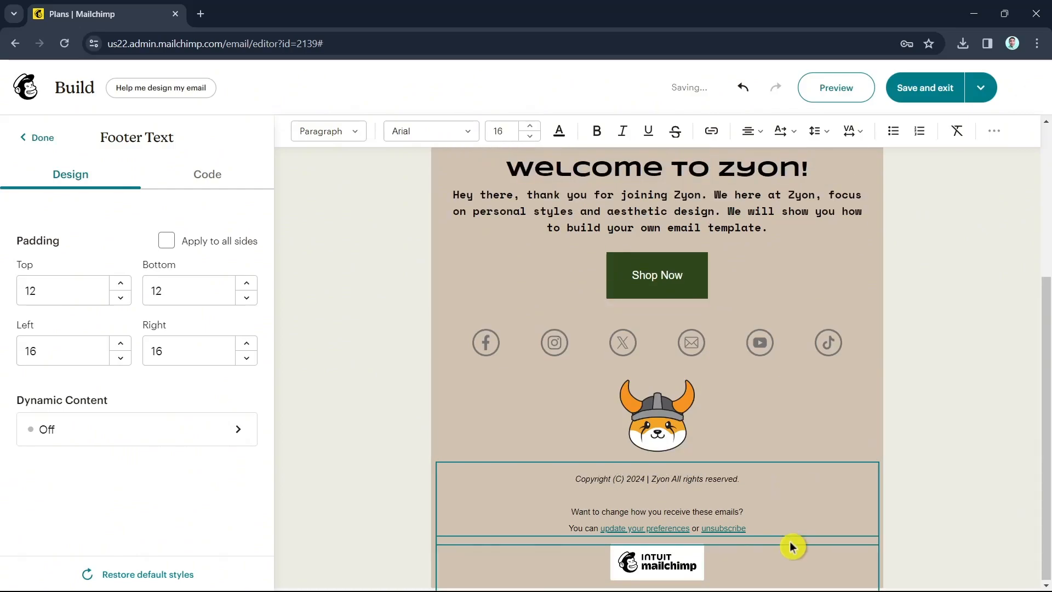
Look through the finished email design and preview its Desktop and Mobile versions, then return to the editor
{"action": "scroll", "coordinate": [898, 487], "scroll_direction": "up", "scroll_amount": 4}
{"action": "scroll", "coordinate": [895, 486], "scroll_direction": "down", "scroll_amount": 4}
{"action": "scroll", "coordinate": [891, 482], "scroll_direction": "up", "scroll_amount": 4}
{"action": "scroll", "coordinate": [891, 482], "scroll_direction": "down", "scroll_amount": 4}
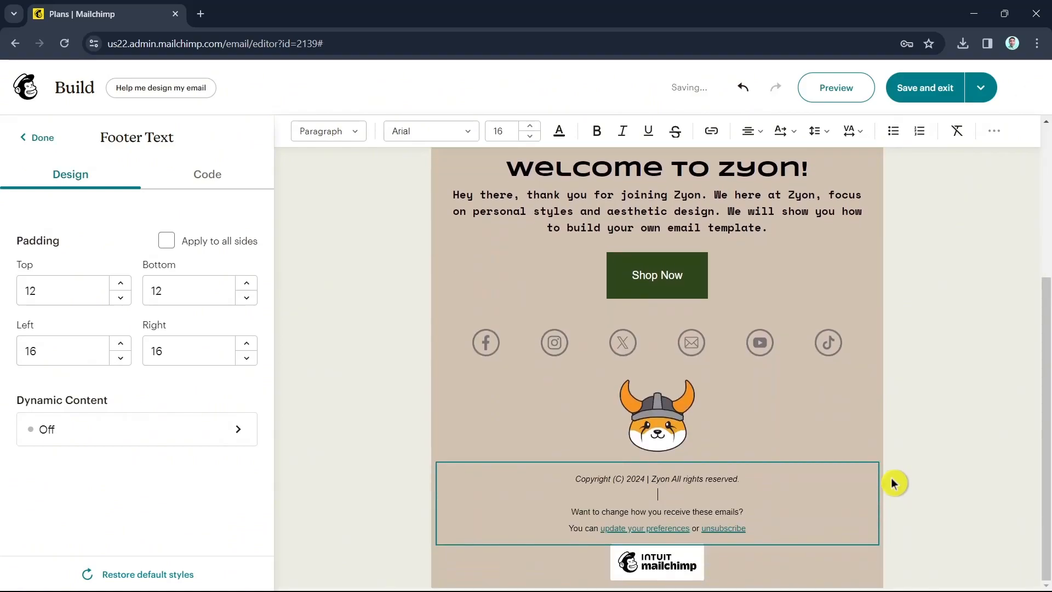
{"action": "scroll", "coordinate": [886, 494], "scroll_direction": "up", "scroll_amount": 4}
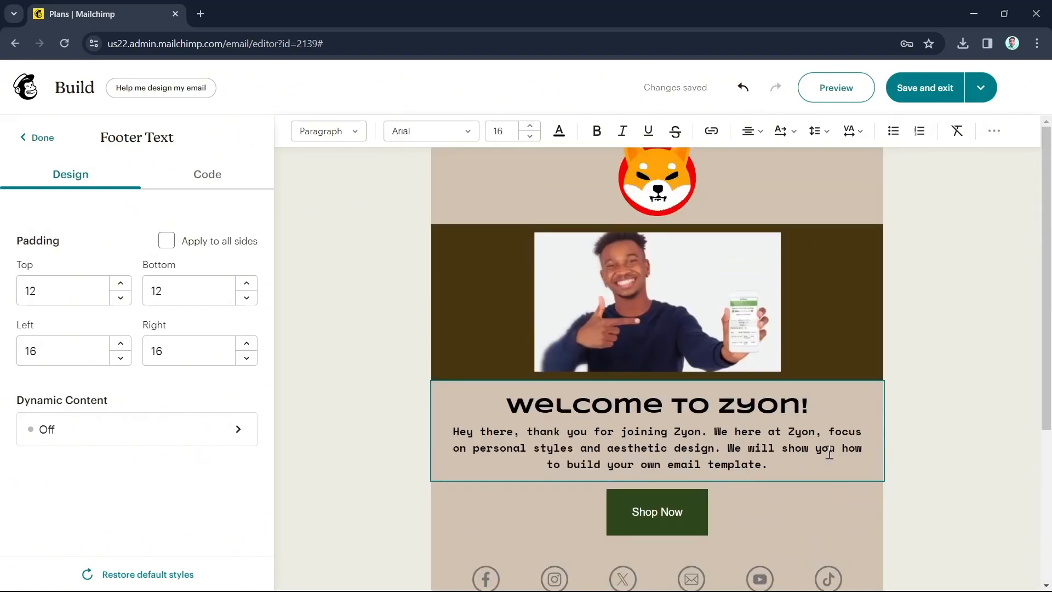
{"action": "left_click", "coordinate": [849, 90]}
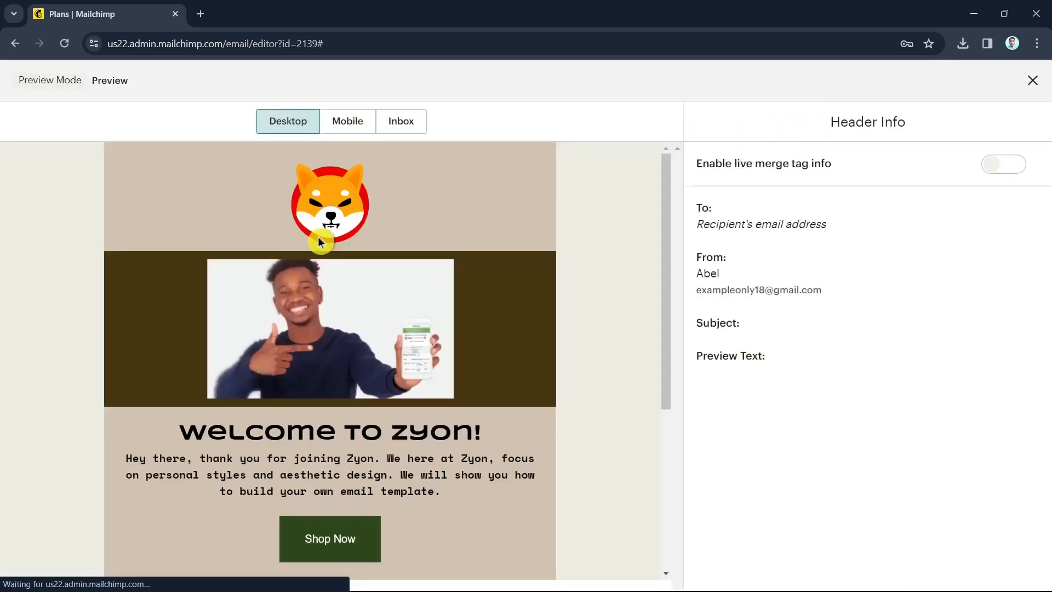
{"action": "scroll", "coordinate": [401, 413], "scroll_direction": "down", "scroll_amount": 4}
{"action": "scroll", "coordinate": [404, 441], "scroll_direction": "up", "scroll_amount": 4}
{"action": "left_click", "coordinate": [346, 131]}
{"action": "scroll", "coordinate": [355, 372], "scroll_direction": "down", "scroll_amount": 7}
{"action": "scroll", "coordinate": [354, 372], "scroll_direction": "up", "scroll_amount": 6}
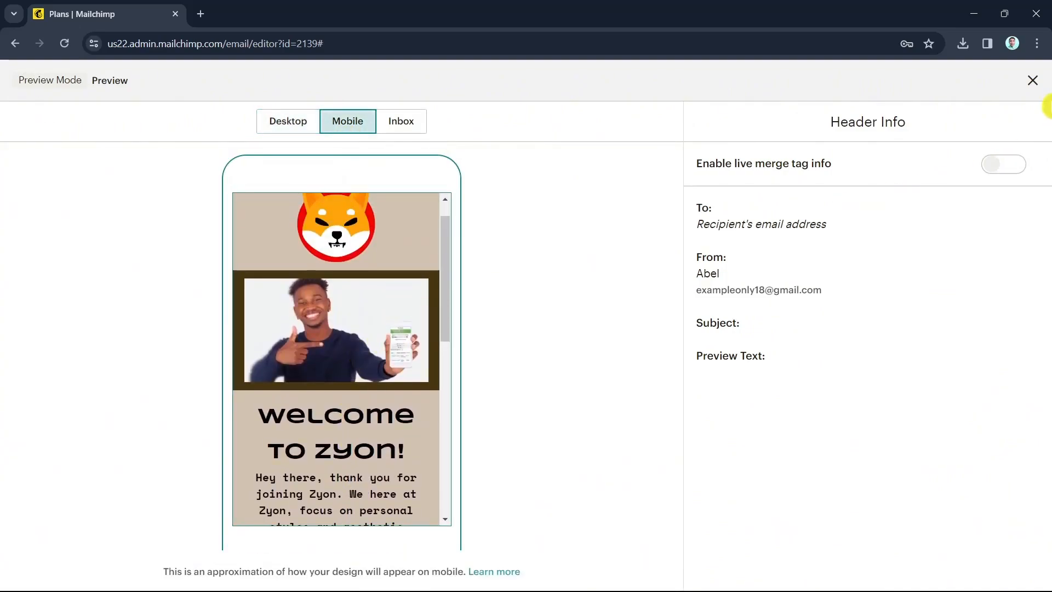
{"action": "left_click", "coordinate": [1033, 81]}
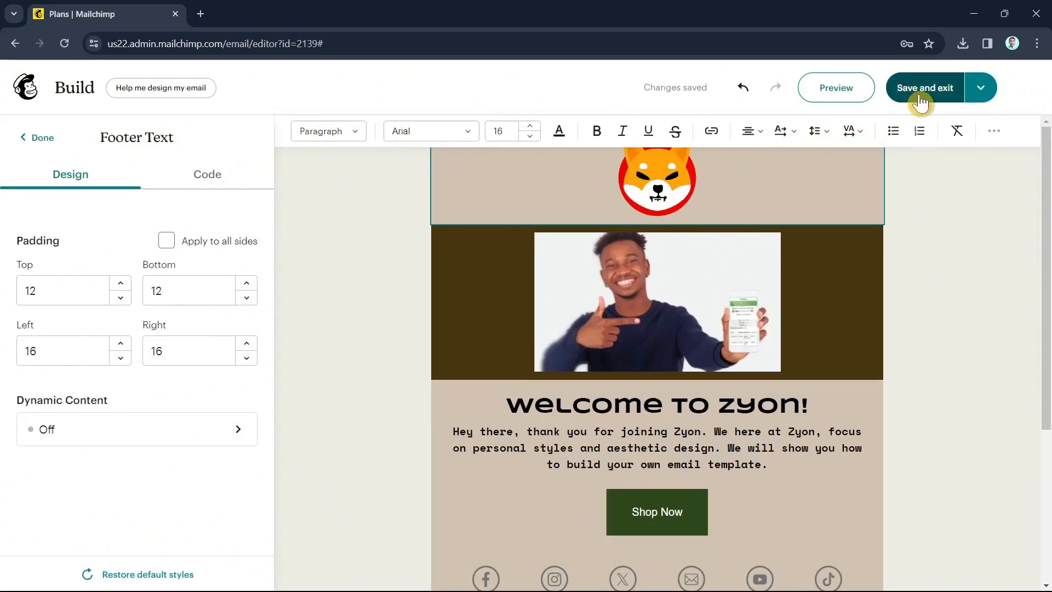
Save the design as a template named "Zyon", return to the campaign, and save and exit the editor
{"action": "left_click", "coordinate": [982, 90]}
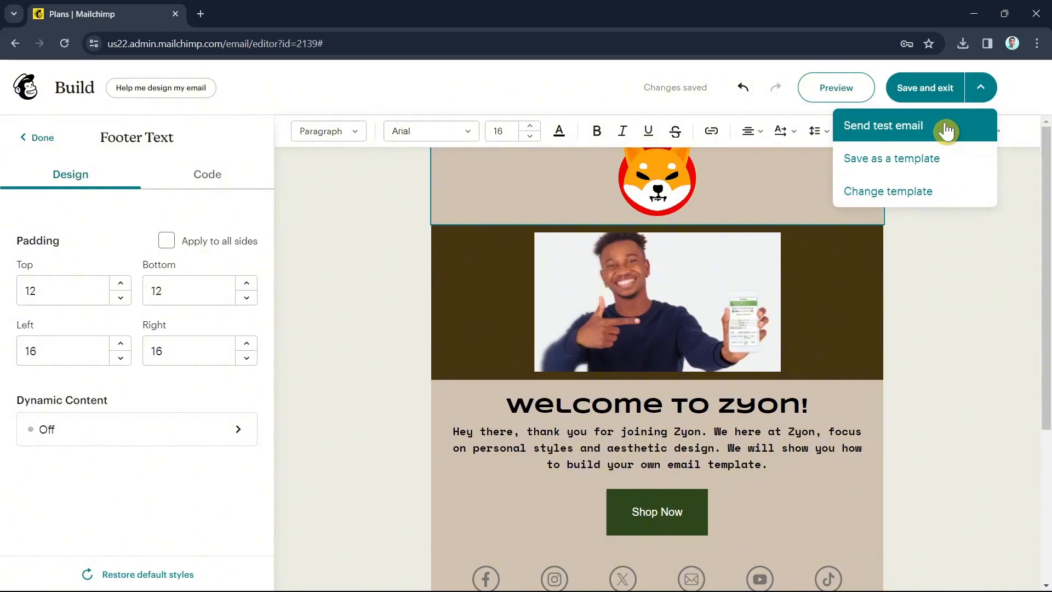
{"action": "left_click", "coordinate": [943, 163]}
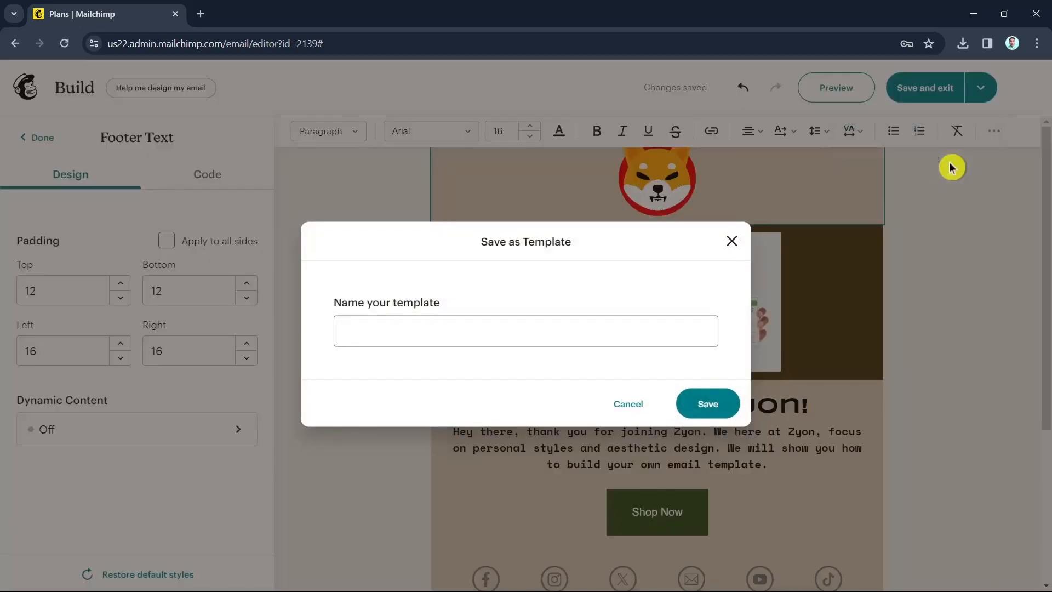
{"action": "left_click", "coordinate": [519, 332]}
{"action": "type", "text": "Zyon"}
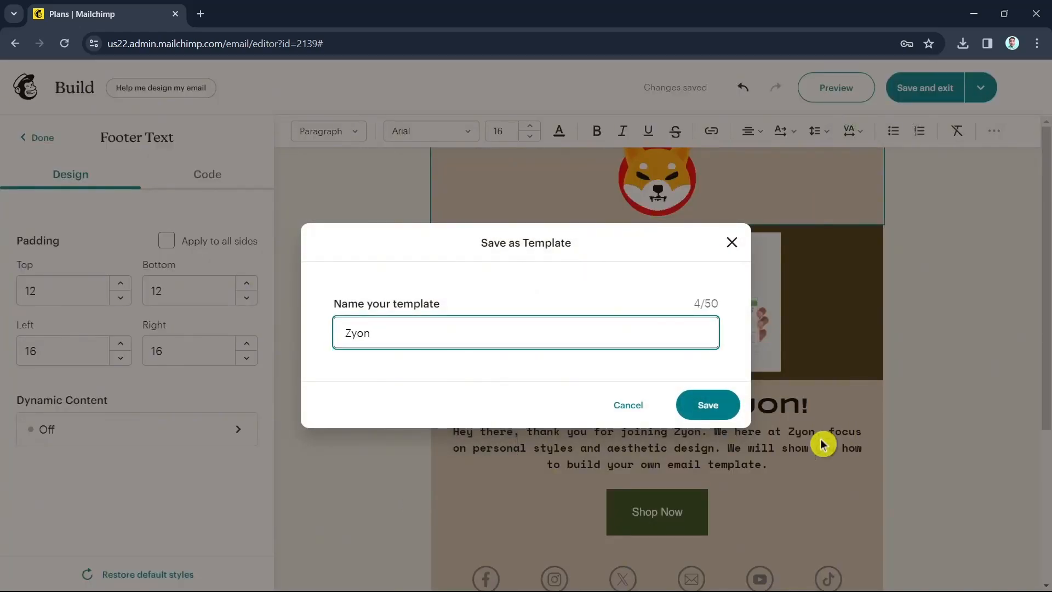
{"action": "left_click", "coordinate": [689, 418]}
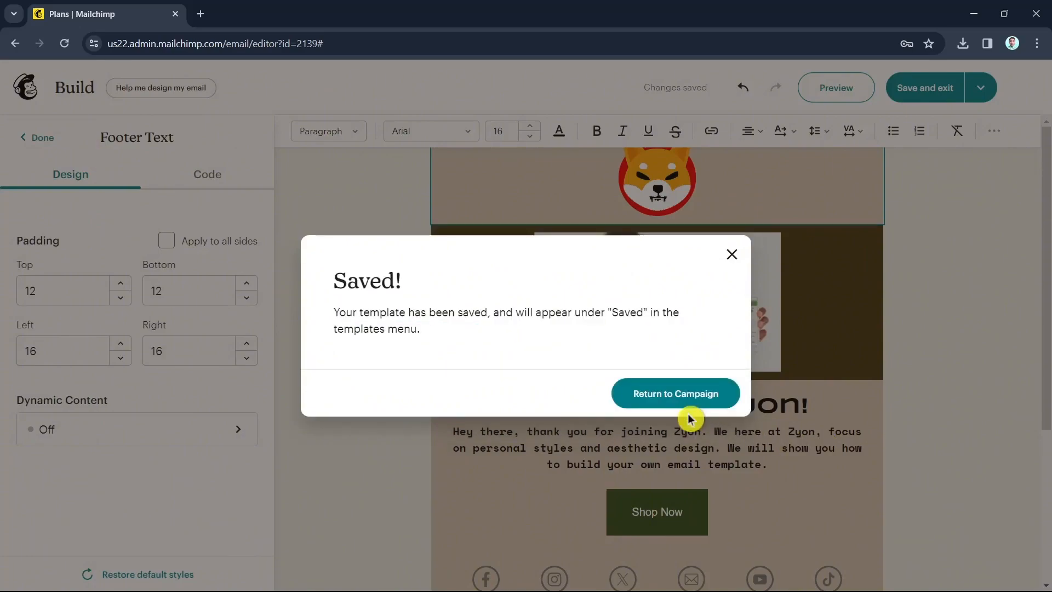
{"action": "left_click", "coordinate": [700, 407]}
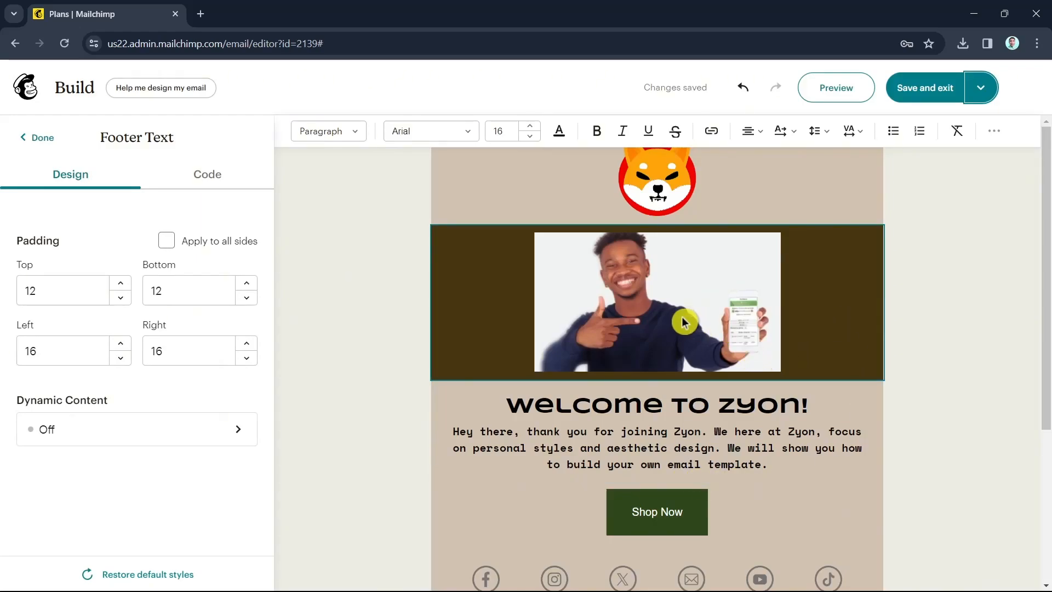
{"action": "left_click", "coordinate": [909, 94]}
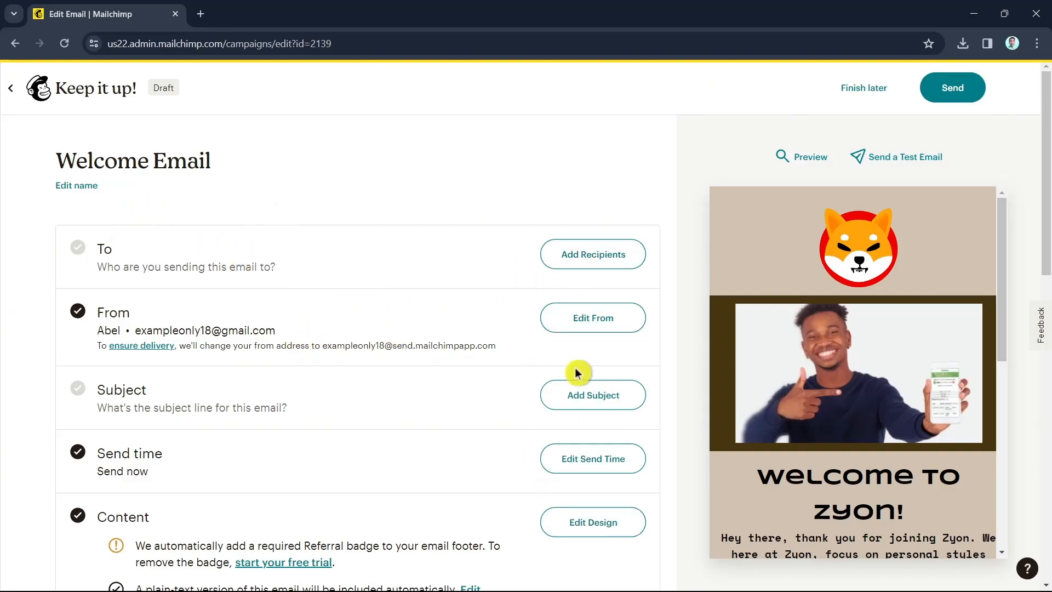
Review the Welcome Email campaign's setup sections and its email preview from the logo down to the footer
{"action": "scroll", "coordinate": [602, 433], "scroll_direction": "down", "scroll_amount": 4}
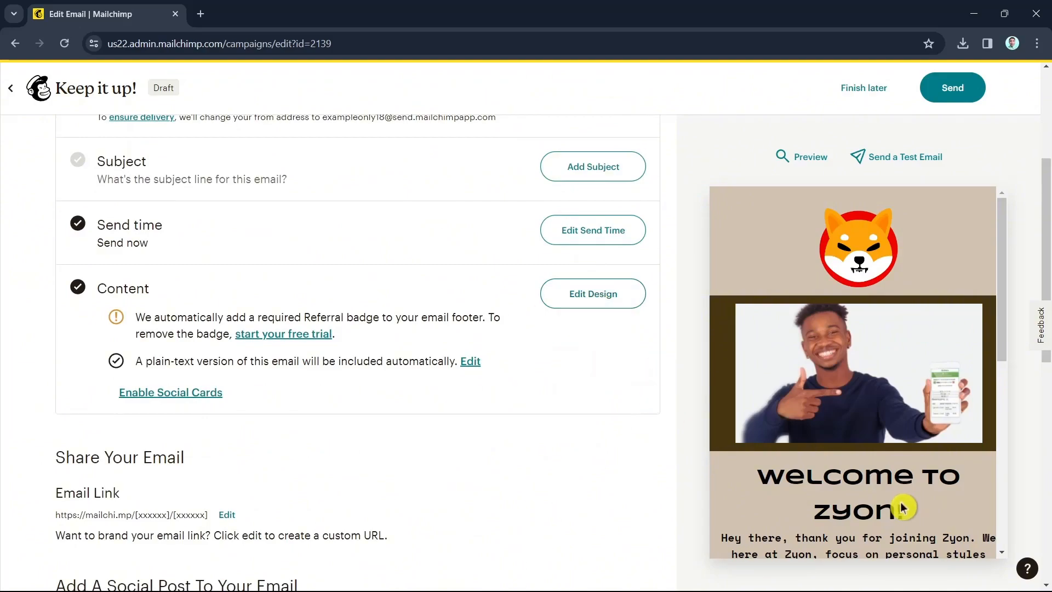
{"action": "scroll", "coordinate": [899, 502], "scroll_direction": "down", "scroll_amount": 10}
{"action": "scroll", "coordinate": [899, 509], "scroll_direction": "up", "scroll_amount": 10}
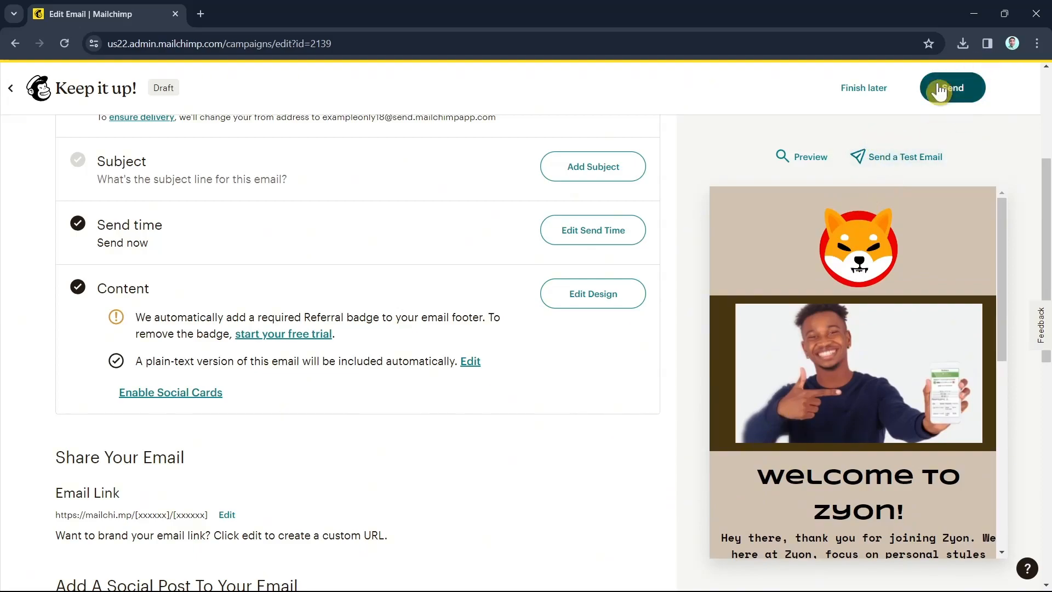
{"action": "scroll", "coordinate": [894, 425], "scroll_direction": "down", "scroll_amount": 5}
{"action": "scroll", "coordinate": [857, 329], "scroll_direction": "up", "scroll_amount": 5}
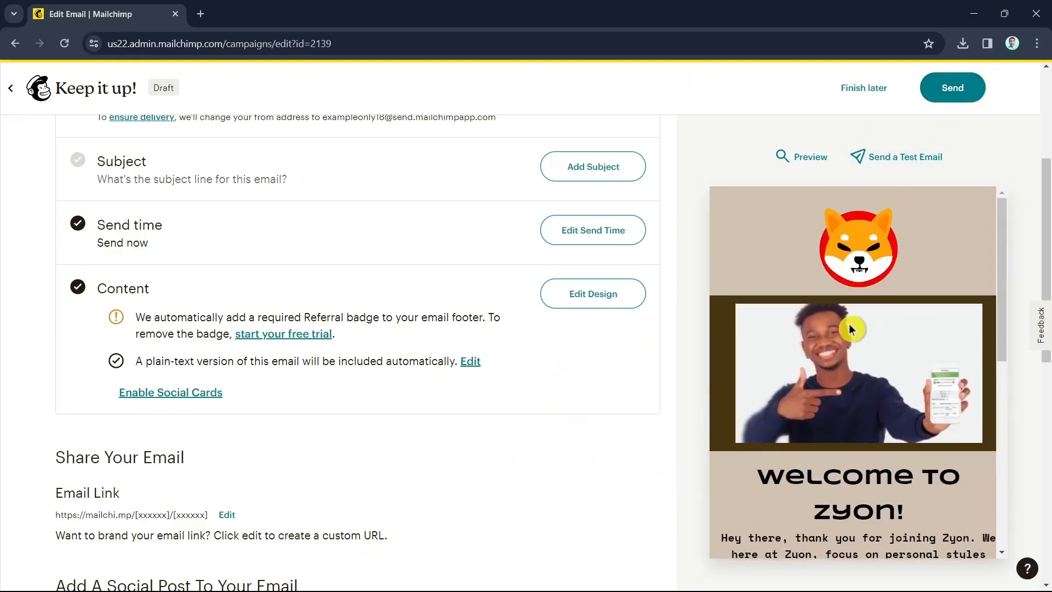
{"action": "scroll", "coordinate": [856, 329], "scroll_direction": "down", "scroll_amount": 8}
{"action": "scroll", "coordinate": [493, 404], "scroll_direction": "down", "scroll_amount": 8}
{"action": "scroll", "coordinate": [507, 416], "scroll_direction": "up", "scroll_amount": 2}
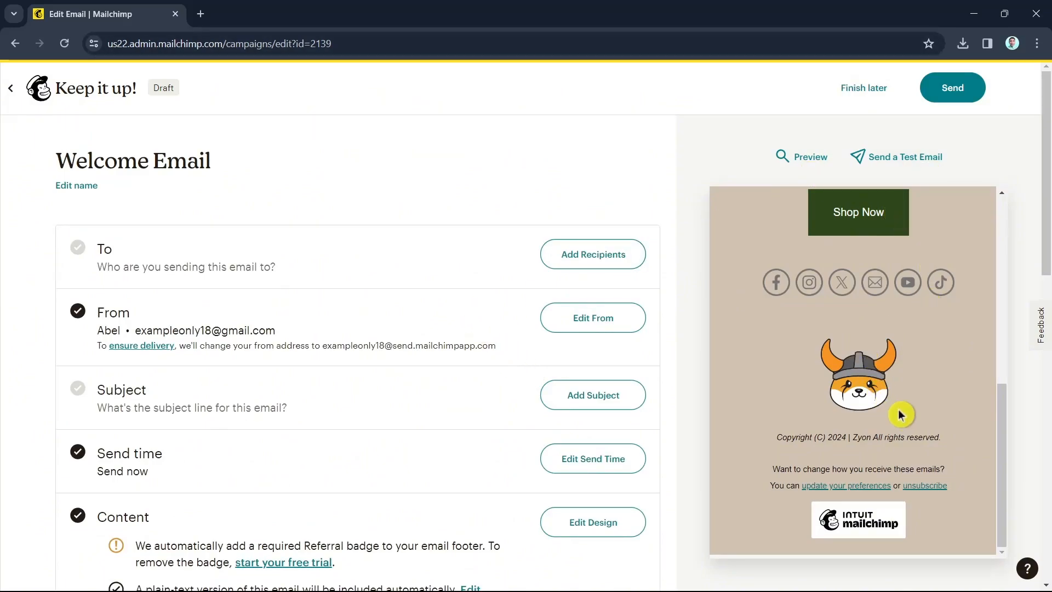
{"action": "scroll", "coordinate": [830, 415], "scroll_direction": "up", "scroll_amount": 2}
{"action": "scroll", "coordinate": [830, 415], "scroll_direction": "up", "scroll_amount": 5}
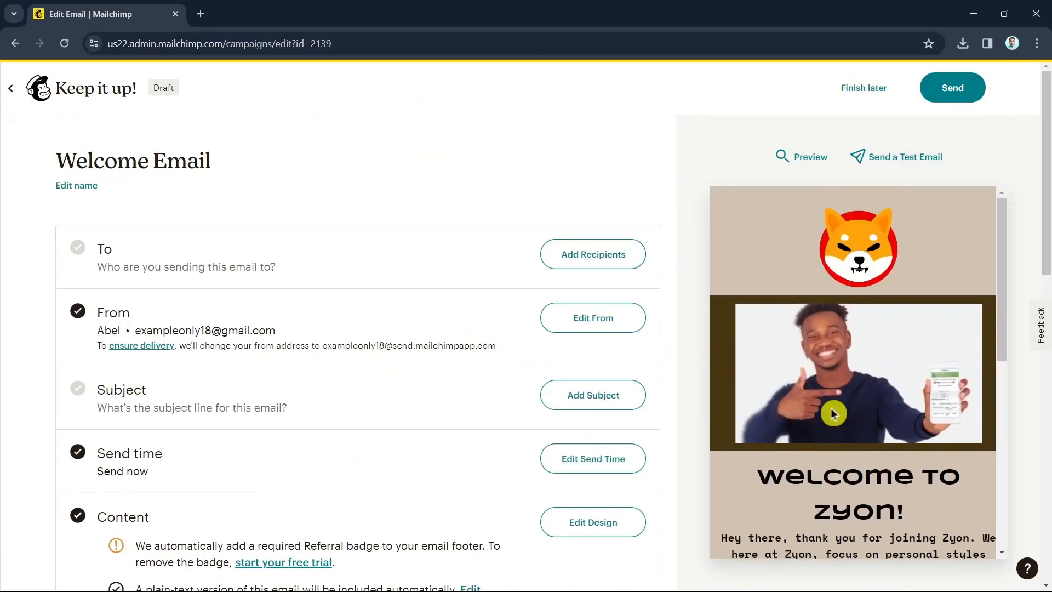